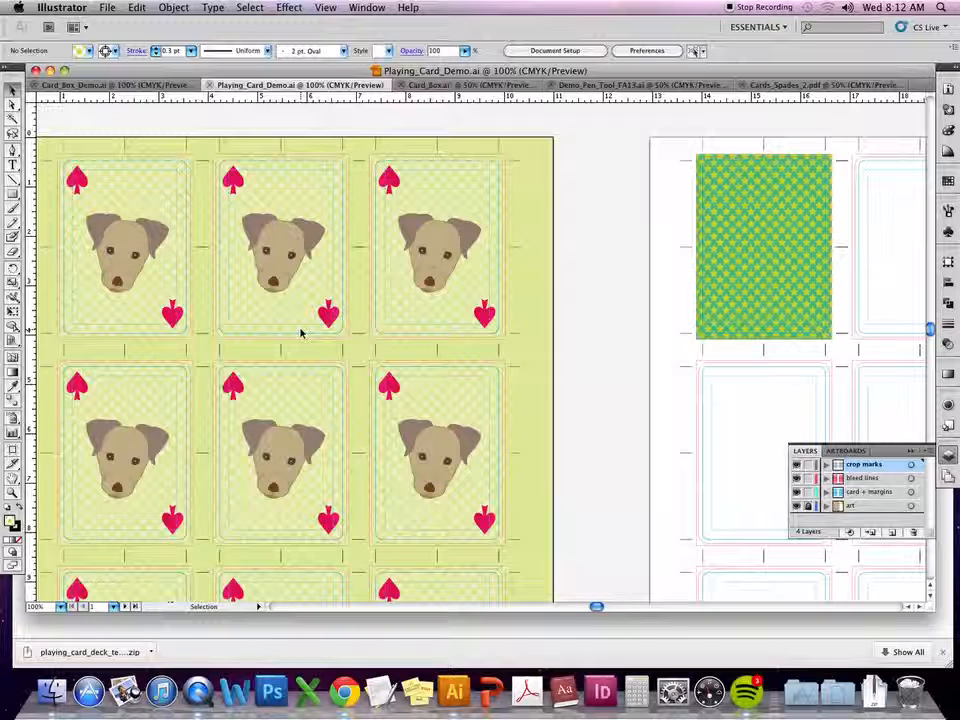
- Hide the art layer so that only the card template lines show on both sheets
key("super+minus")
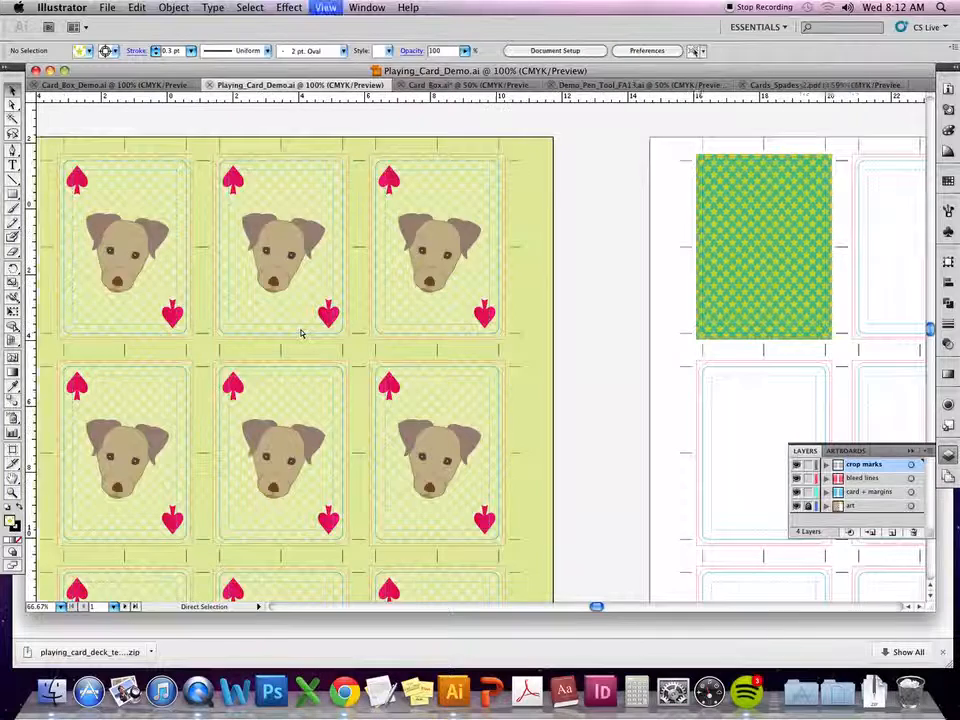
scroll(450, 374, "down", 5)
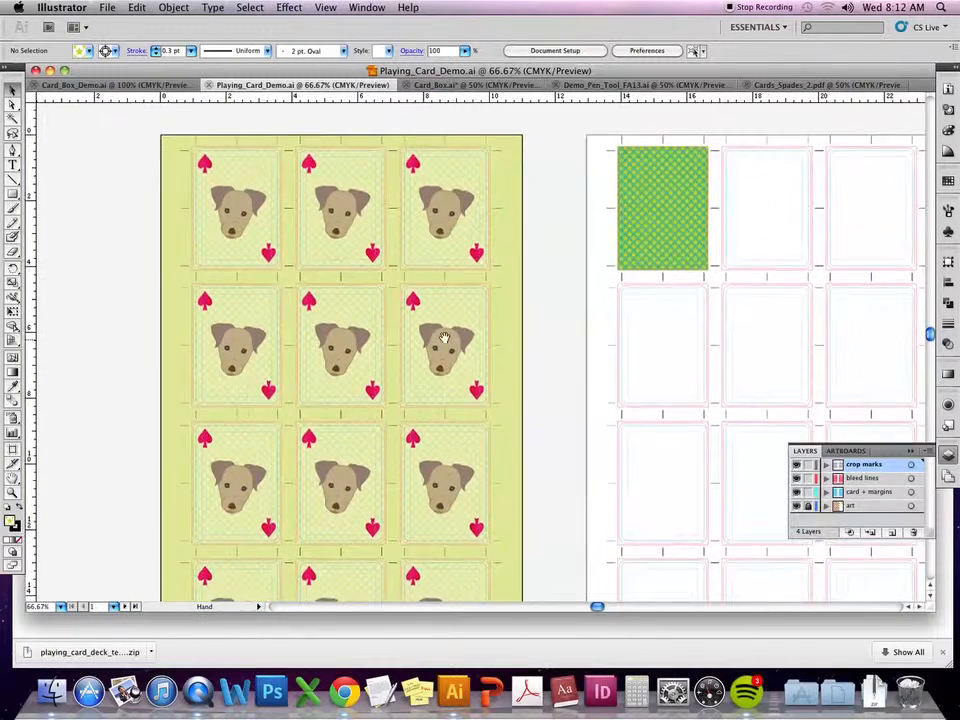
left_click_drag(403, 339, 400, 386)
left_click_drag(476, 258, 480, 368)
left_click_drag(446, 259, 457, 294)
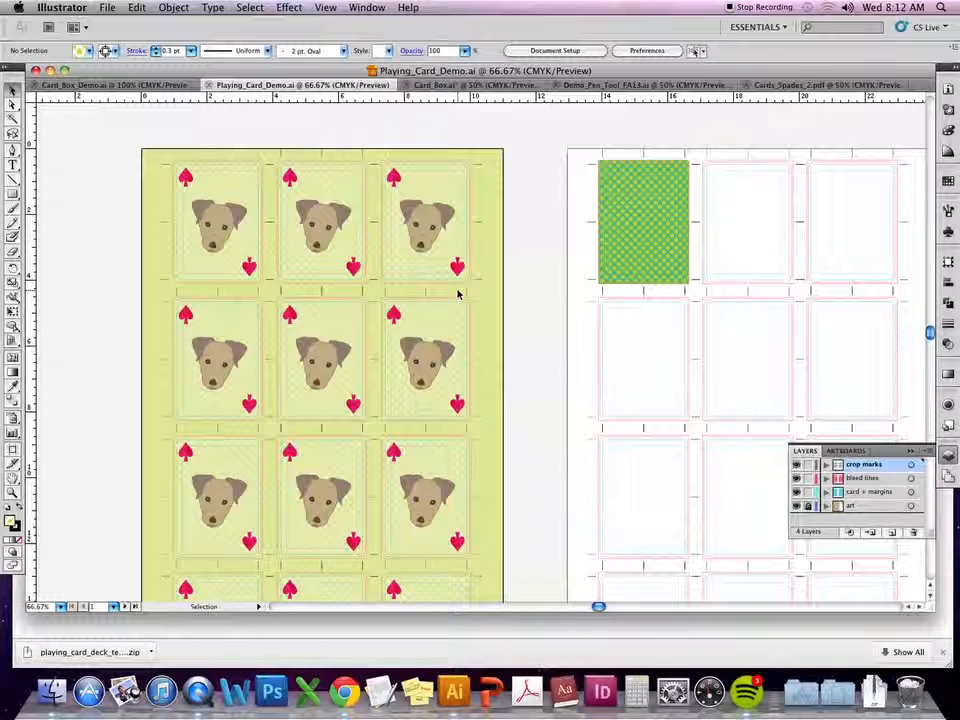
left_click(797, 506)
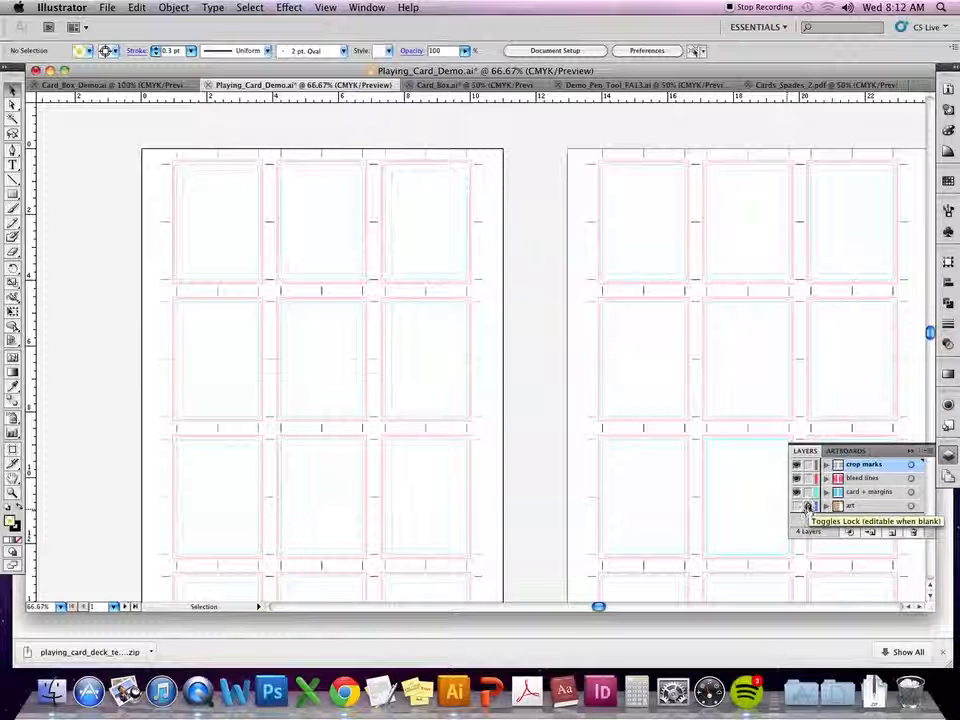
left_click(808, 506)
- Select the first card template to inspect its parts, deselect it, and hide the bleed lines layer
left_click_drag(137, 143, 248, 262)
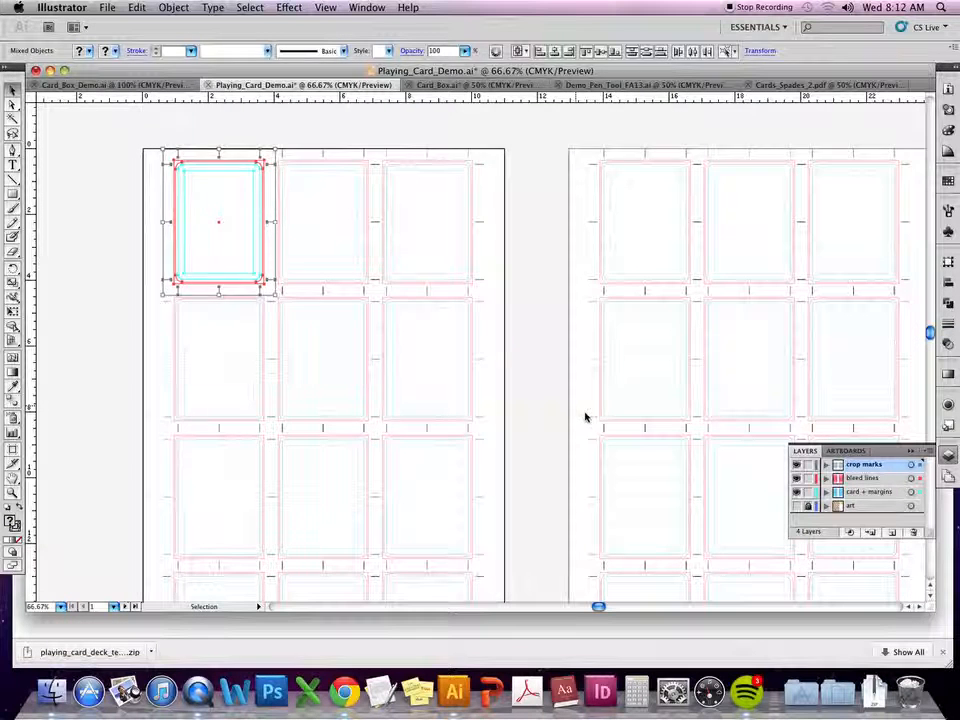
left_click(586, 417)
left_click(797, 479)
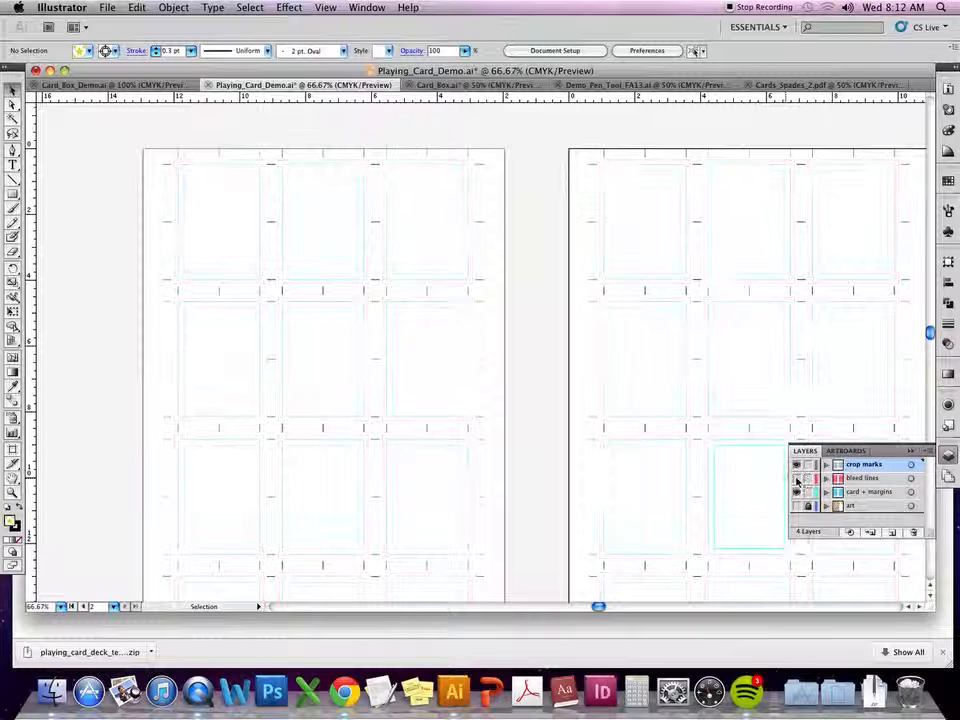
- Move the first card's outlines and crop marks against the neighbouring card so the two share an edge
key("super+minus")
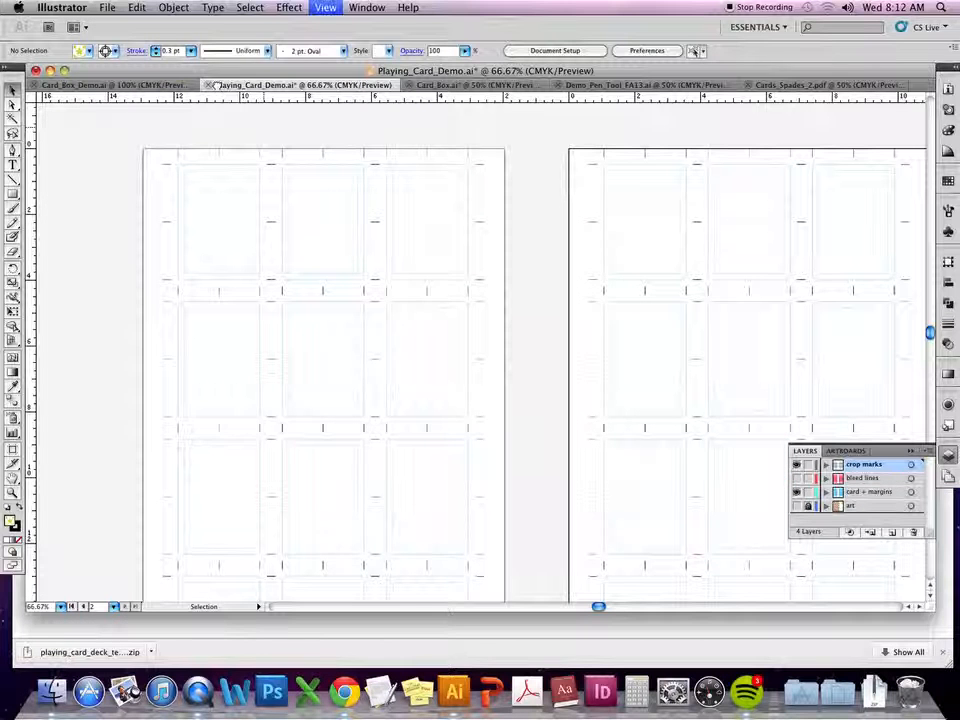
key("super+plus")
scroll(355, 328, "up", 5)
scroll(355, 328, "left", 4)
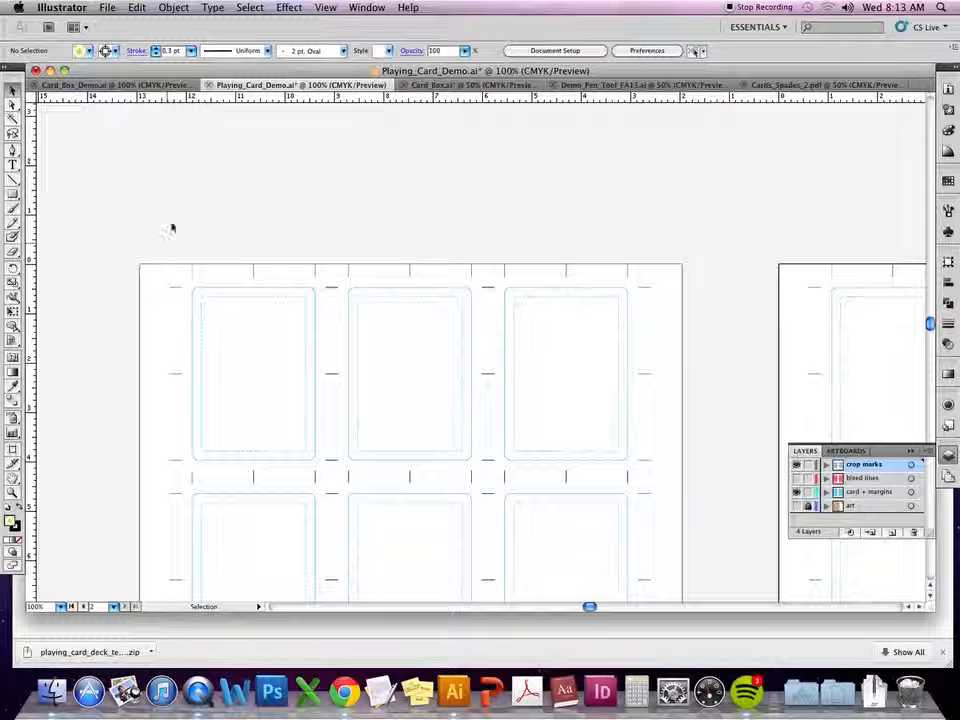
left_click_drag(150, 212, 318, 460)
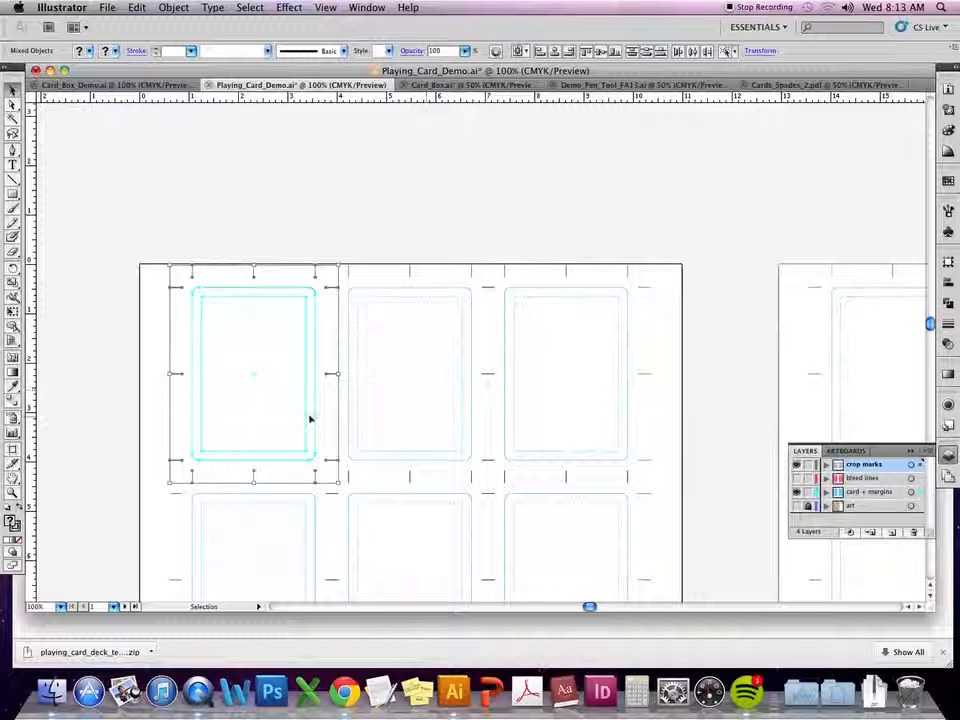
left_click_drag(315, 418, 358, 420)
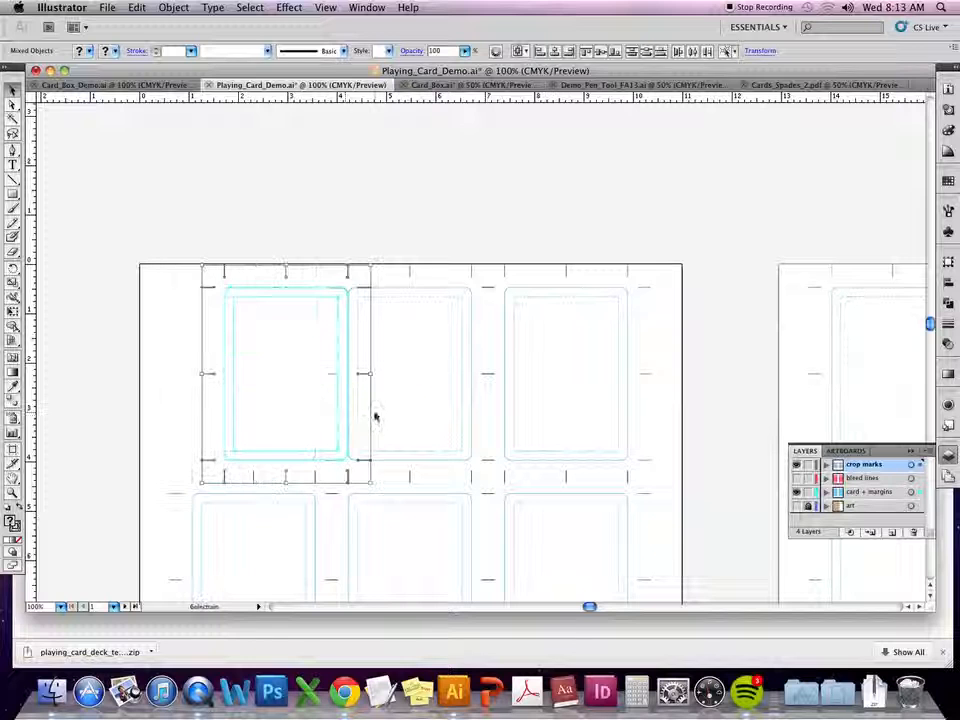
key("super+equal")
left_click_drag(304, 484, 465, 326)
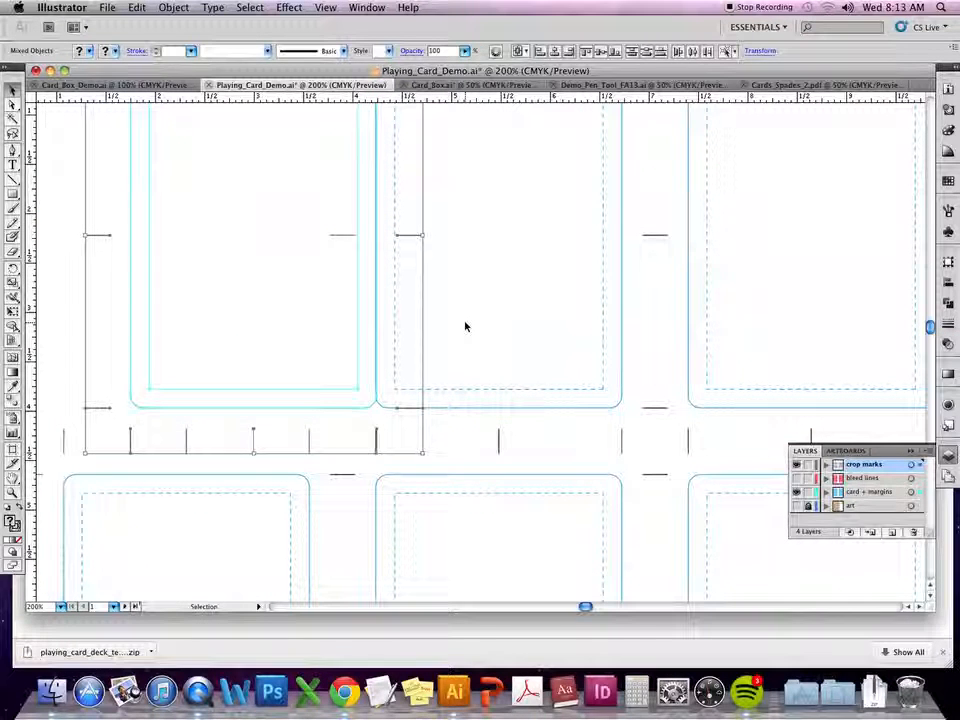
left_click(461, 461)
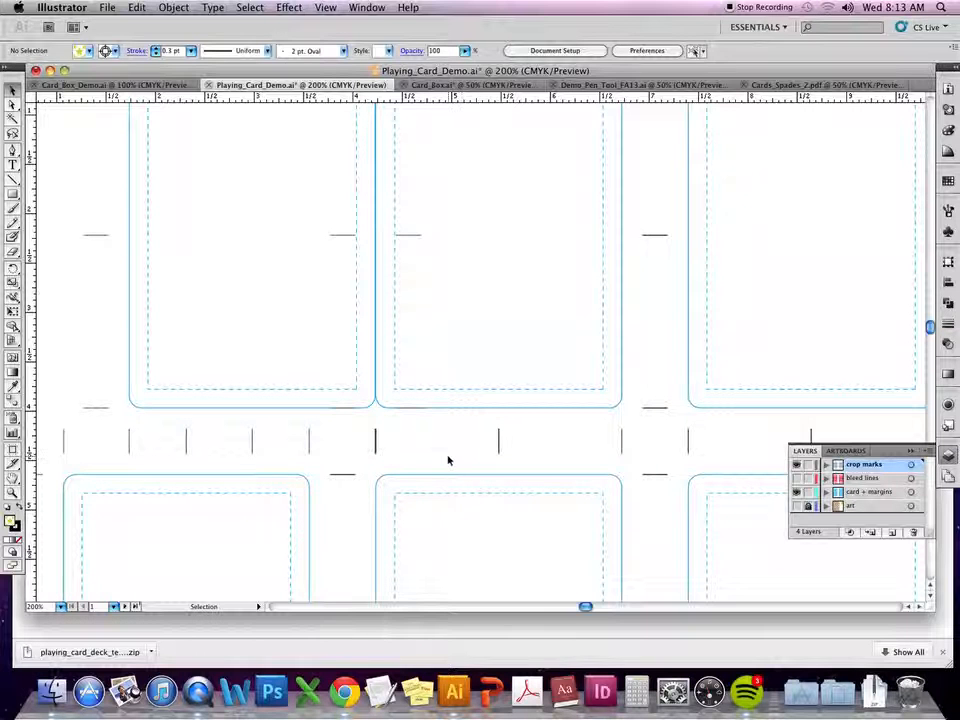
- Undo the move of the first card template and the hiding of the bleed lines layer
key("super+minus")
key("super+minus")
key("super+z")
key("super+z")
key("super+z")
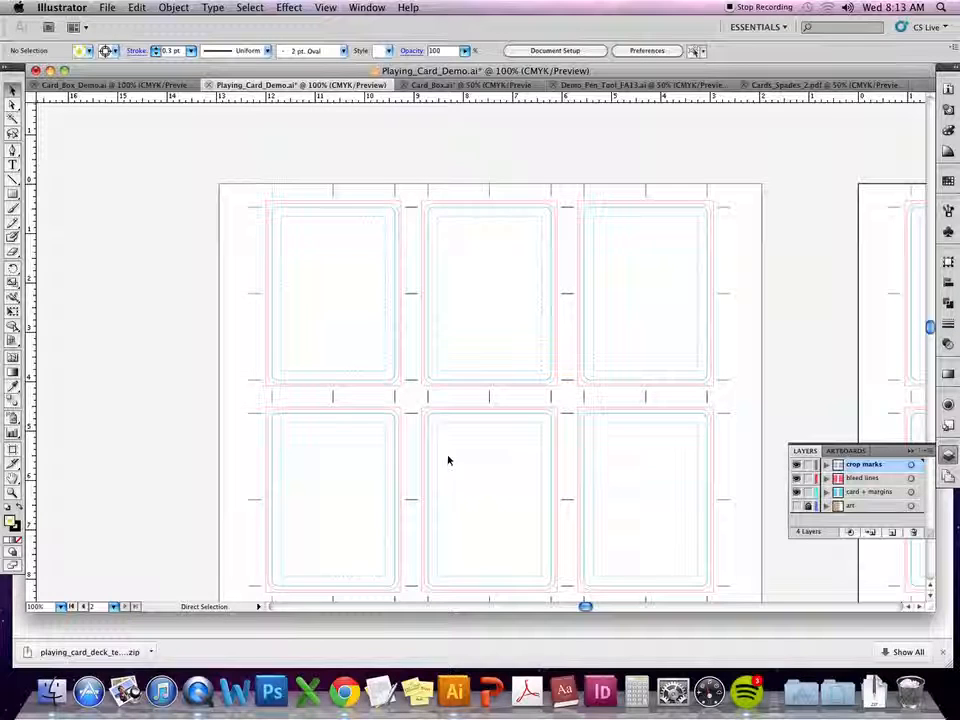
- Show the art layer again and examine the bleed area and crop marks between the lower rows of cards
left_click(796, 506)
key("space")
left_click_drag(686, 477, 657, 143)
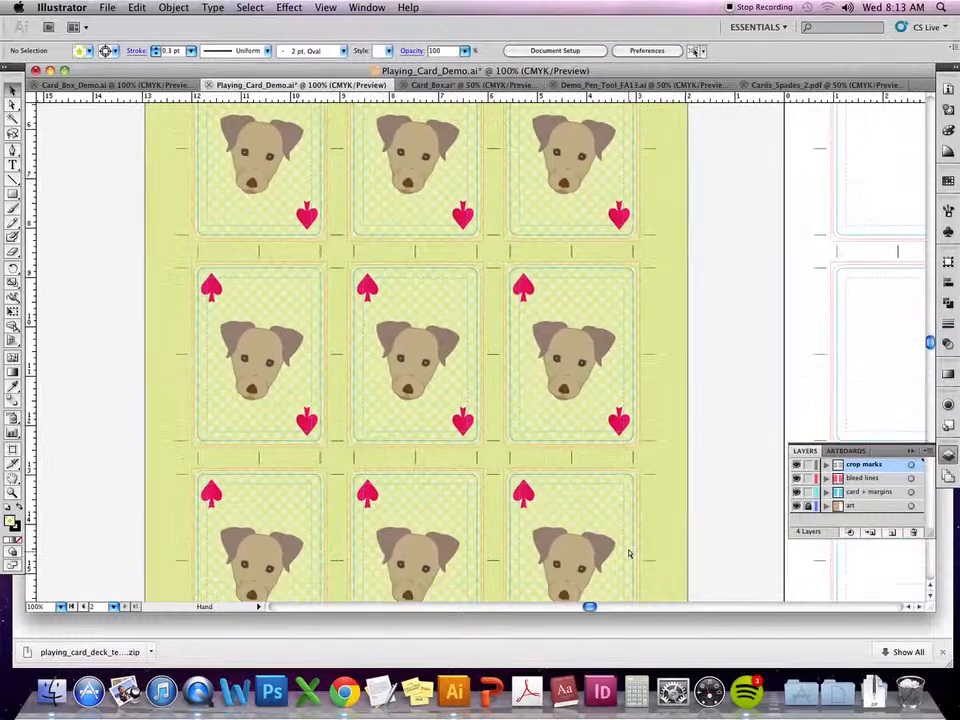
left_click_drag(628, 554, 662, 404)
key("super+plus")
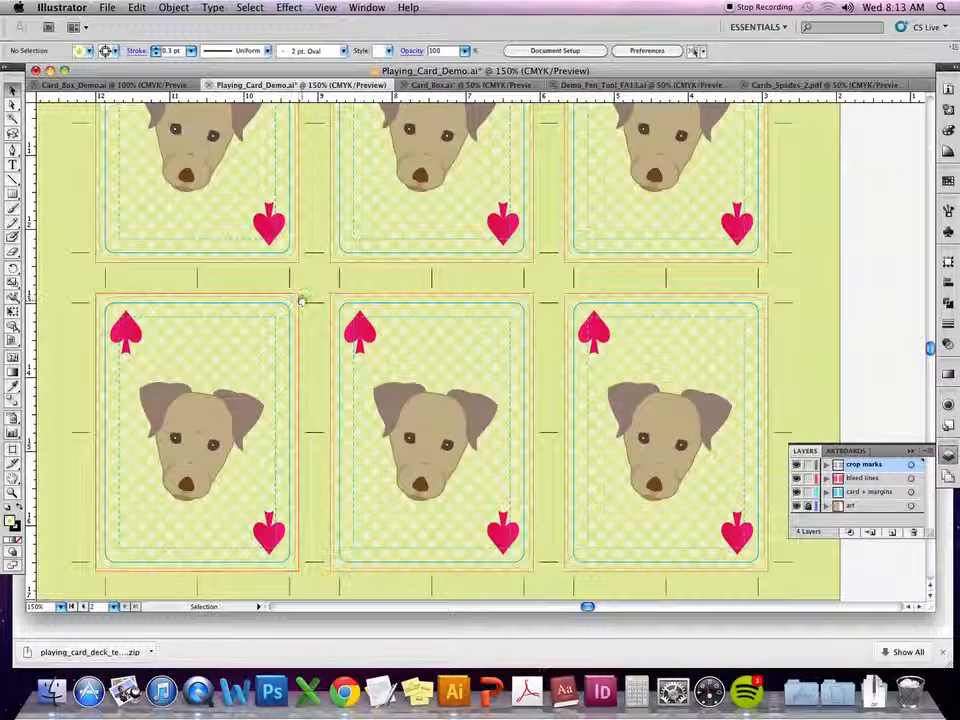
key("super+plus")
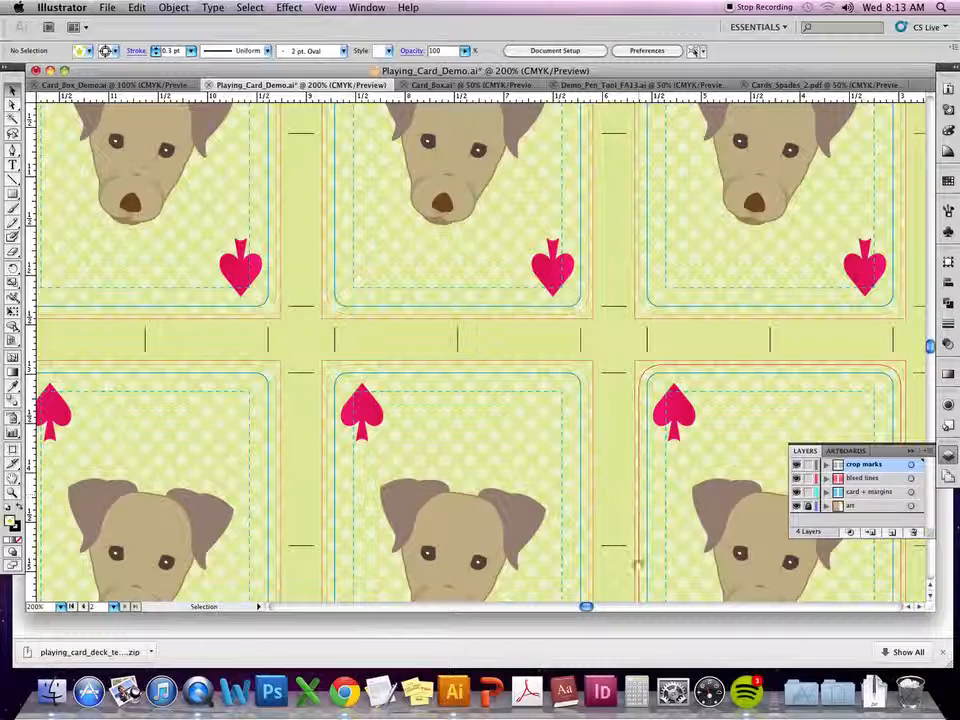
key("space")
left_click_drag(727, 390, 439, 332)
left_click_drag(656, 318, 462, 378)
key("super+minus")
key("super+minus")
key("super+minus")
key("super+minus")
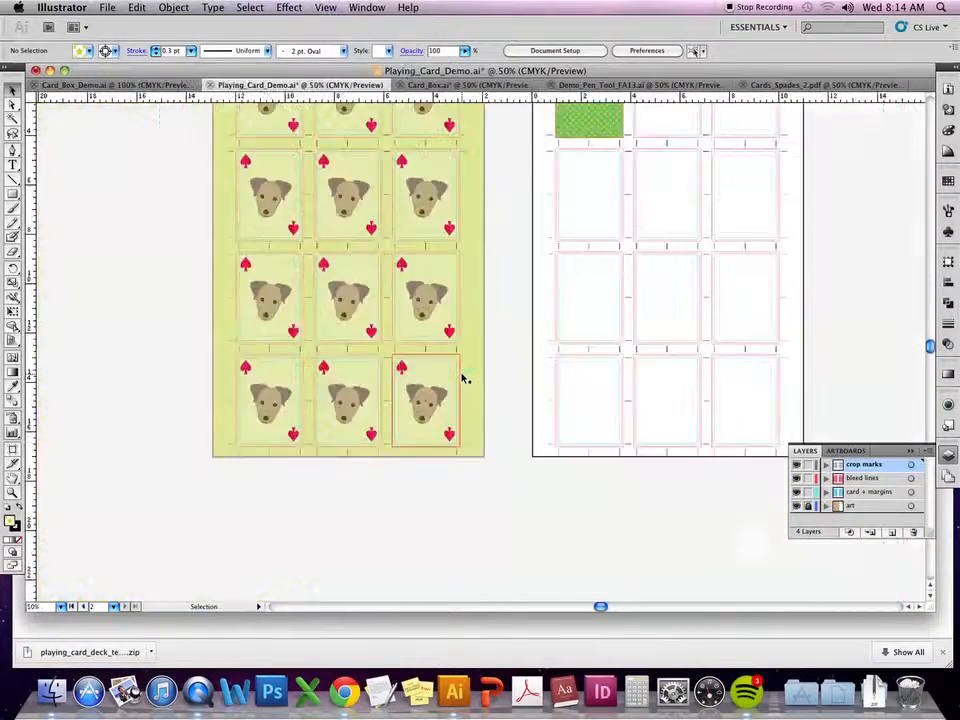
- With the art layer unlocked and the template layers locked, move the green star-patterned card back off the second artboard onto empty canvas
scroll(656, 259, "up", 5)
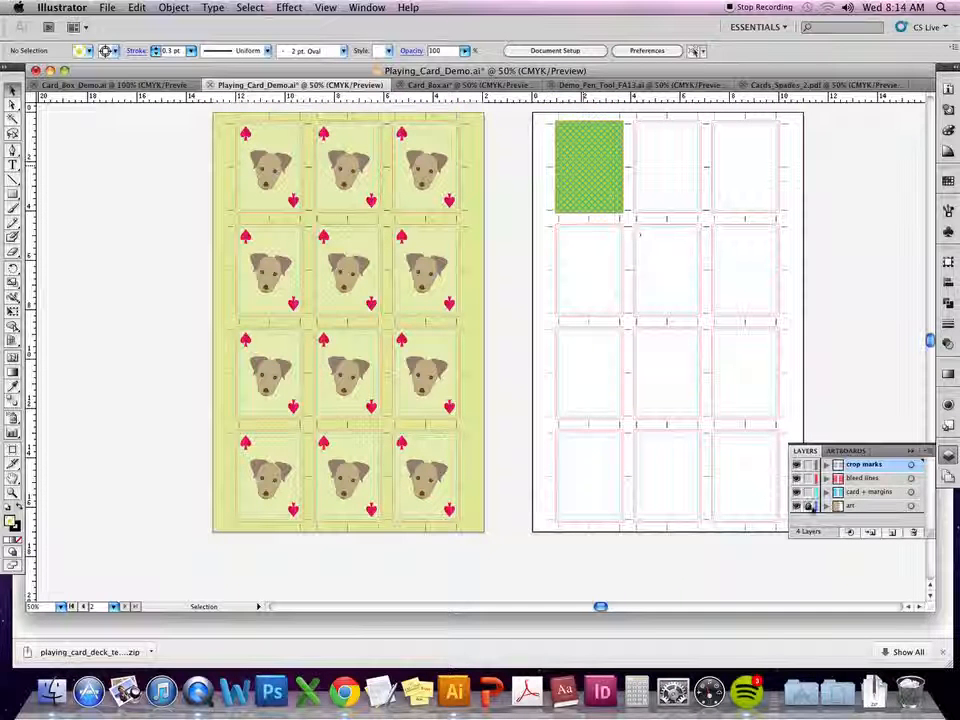
left_click(598, 161)
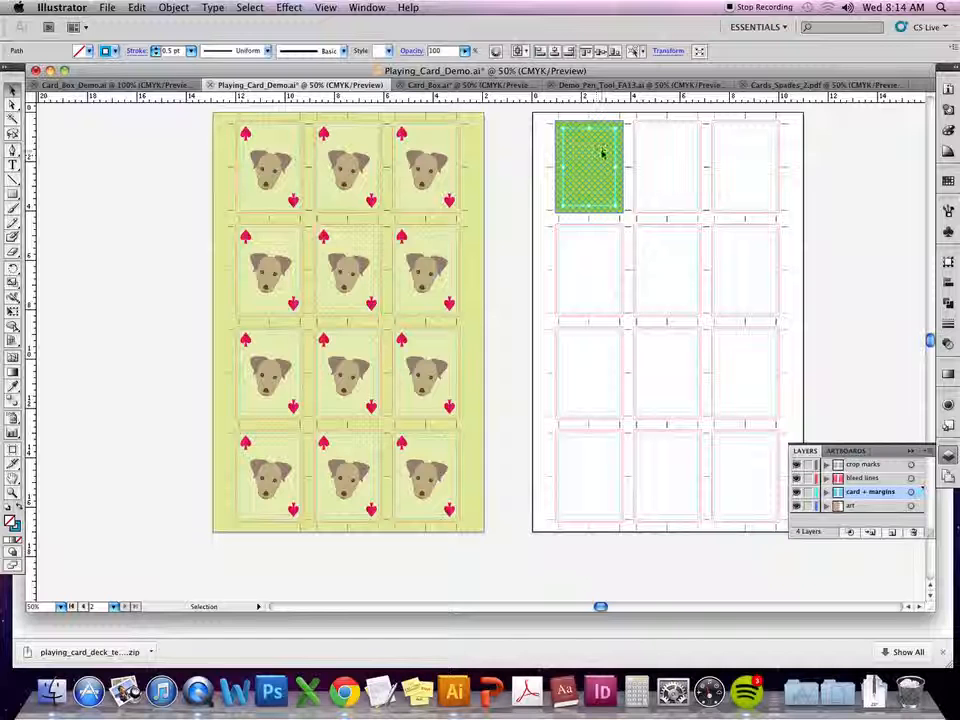
left_click(565, 148)
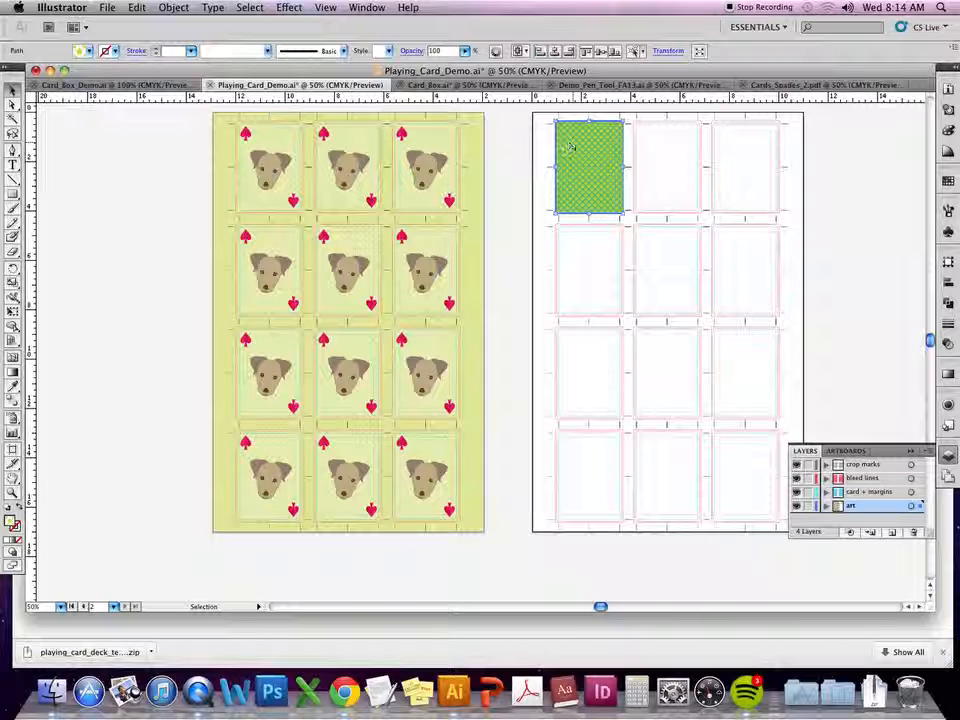
key("super+x")
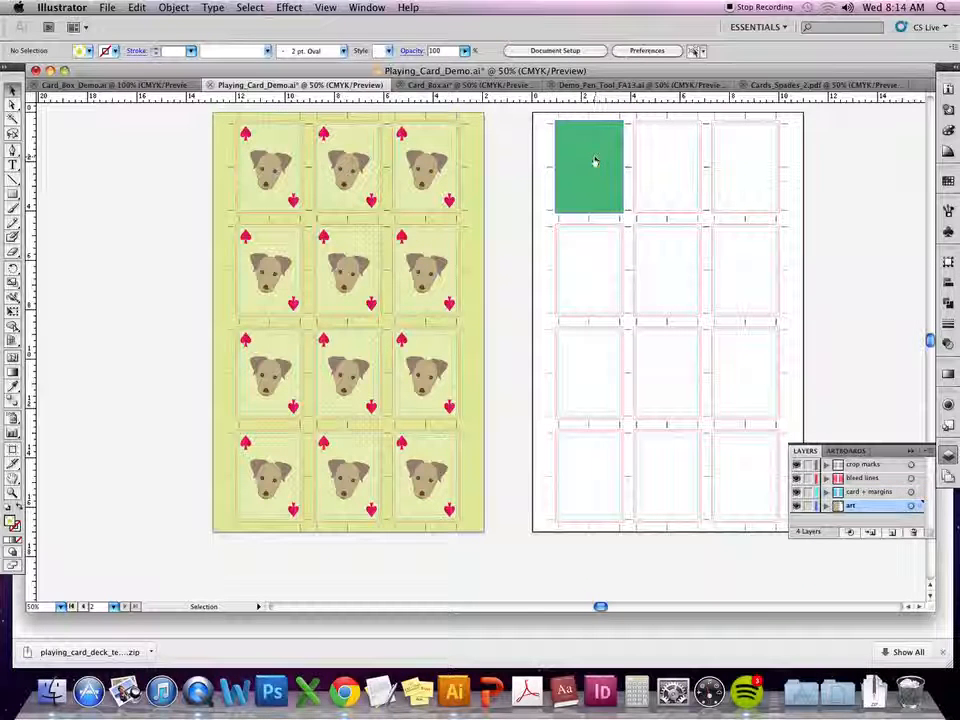
key("super+f")
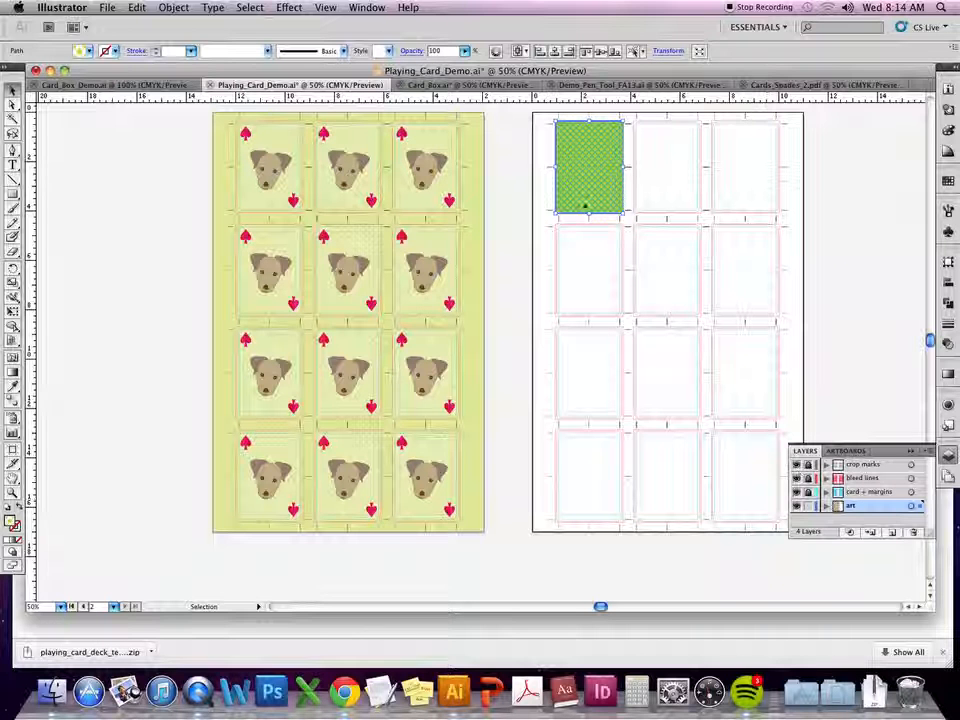
left_click_drag(508, 113, 866, 201)
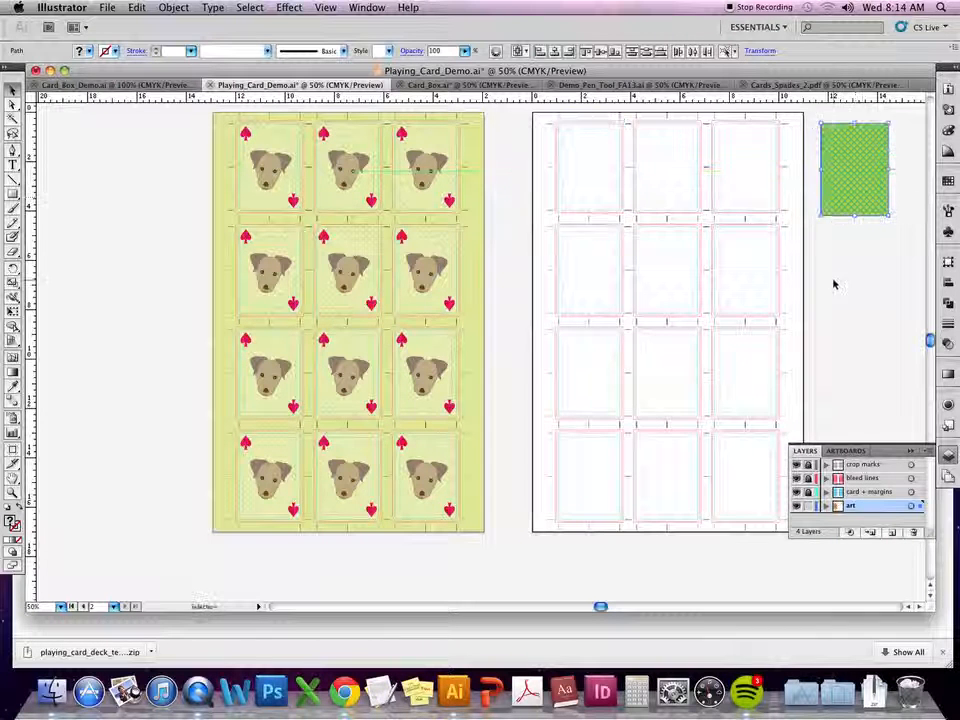
left_click(834, 281)
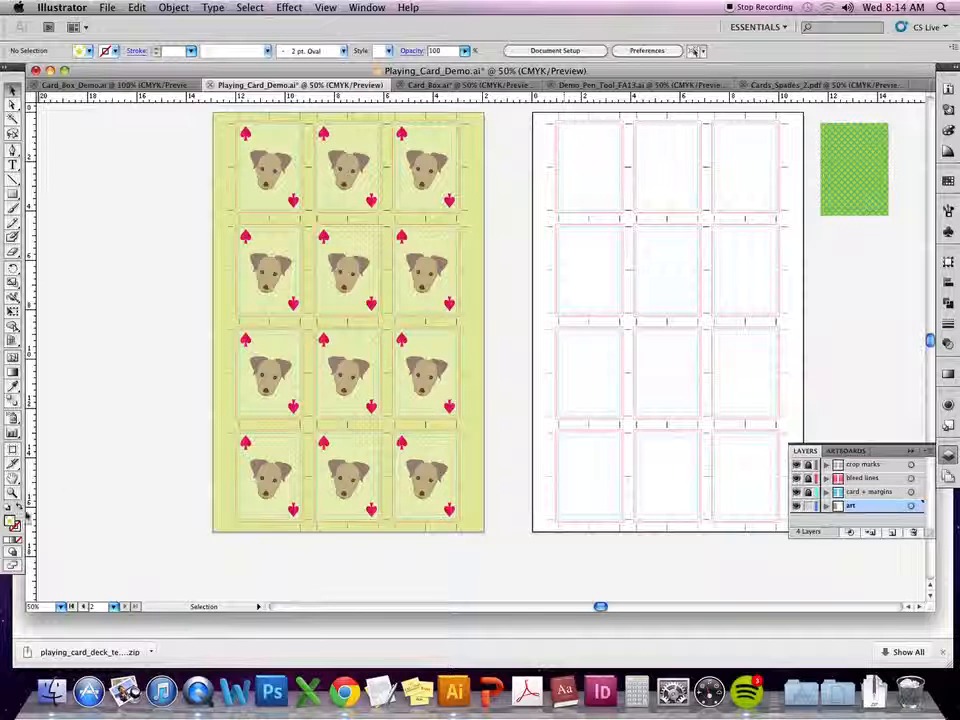
- Delete the second artboard, Artboard 1 copy, and the card templates lying on it
left_click(12, 450)
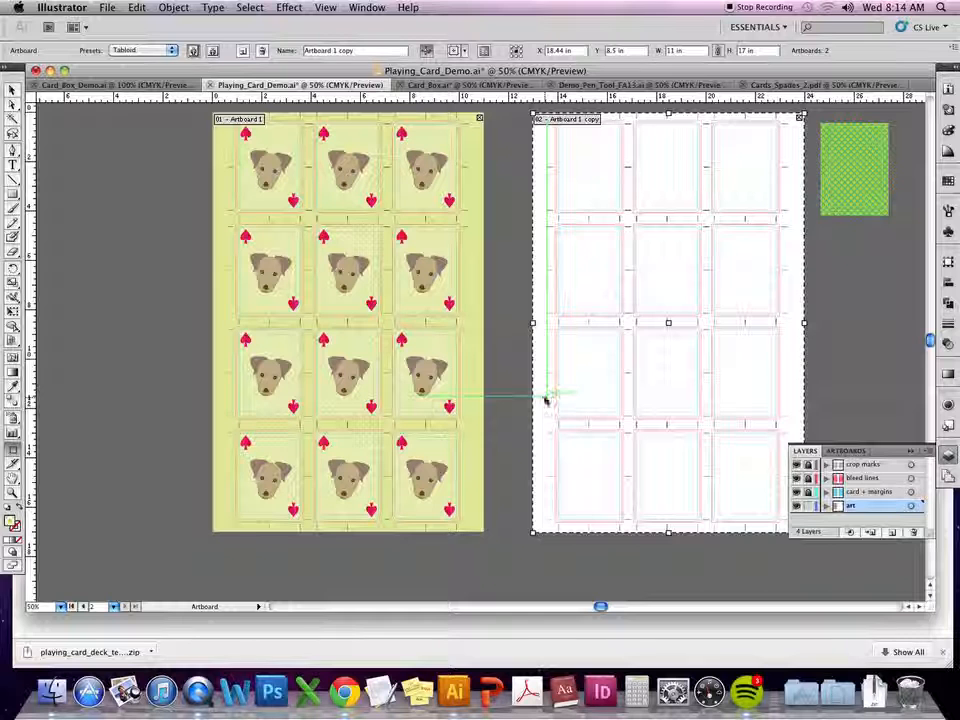
key("Delete")
key("v")
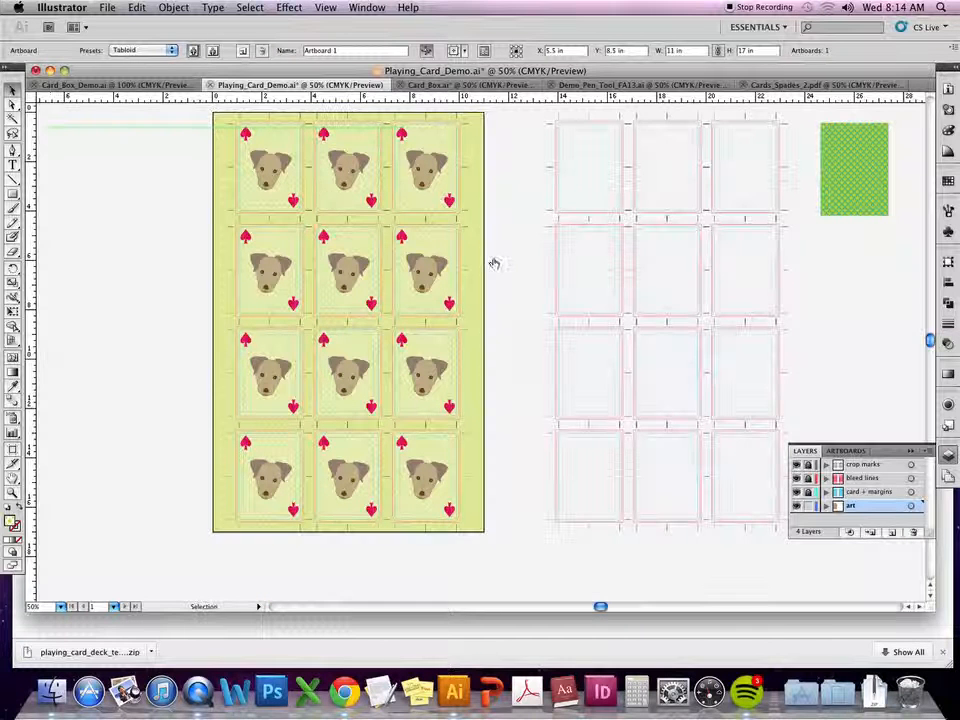
left_click_drag(538, 148, 754, 513)
key("Delete")
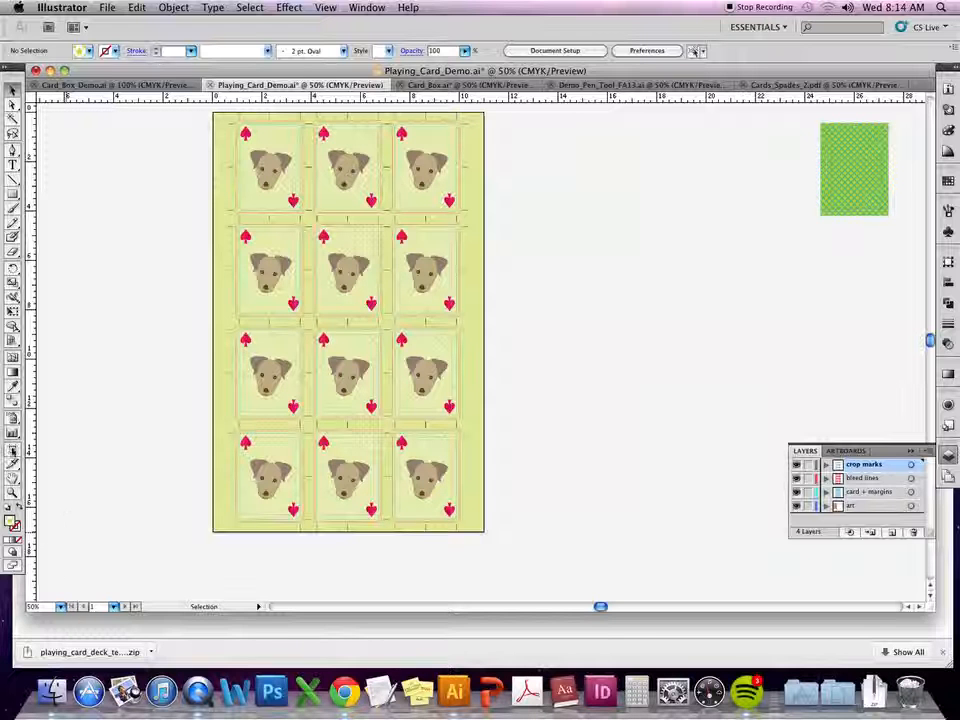
- Lock the art layer and duplicate Artboard 1 with its card templates beside the original
left_click(12, 449)
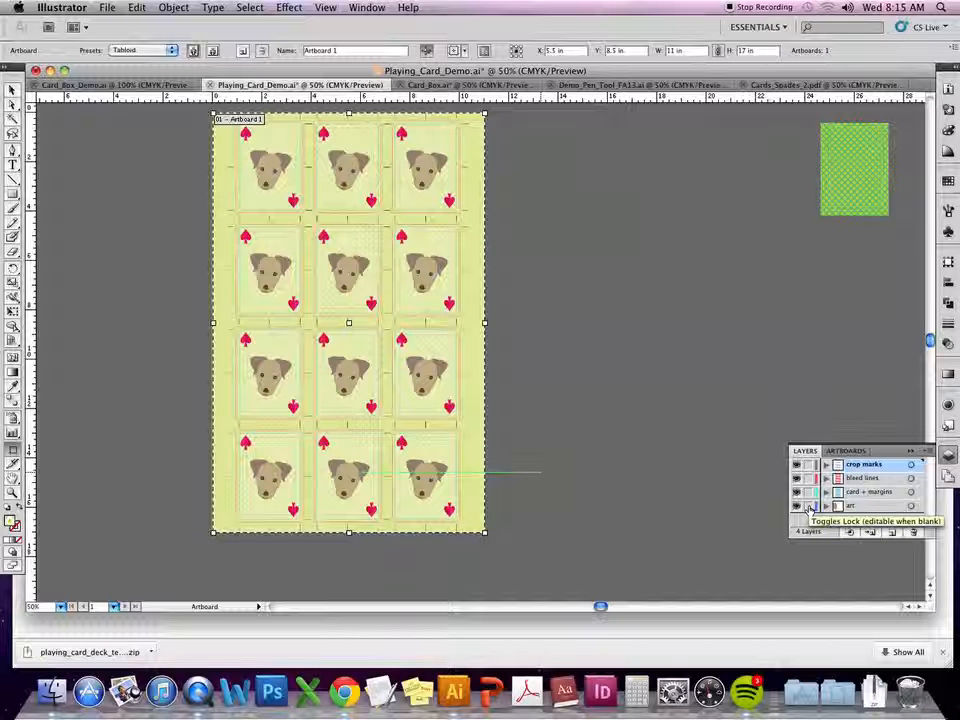
left_click(809, 507)
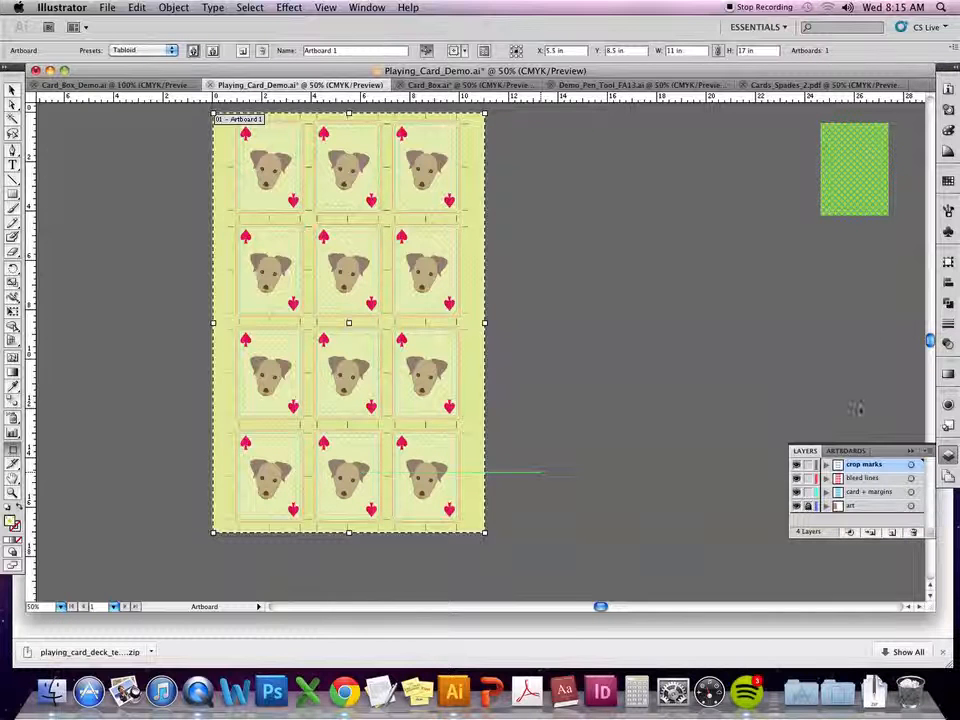
scroll(678, 290, "down", 1)
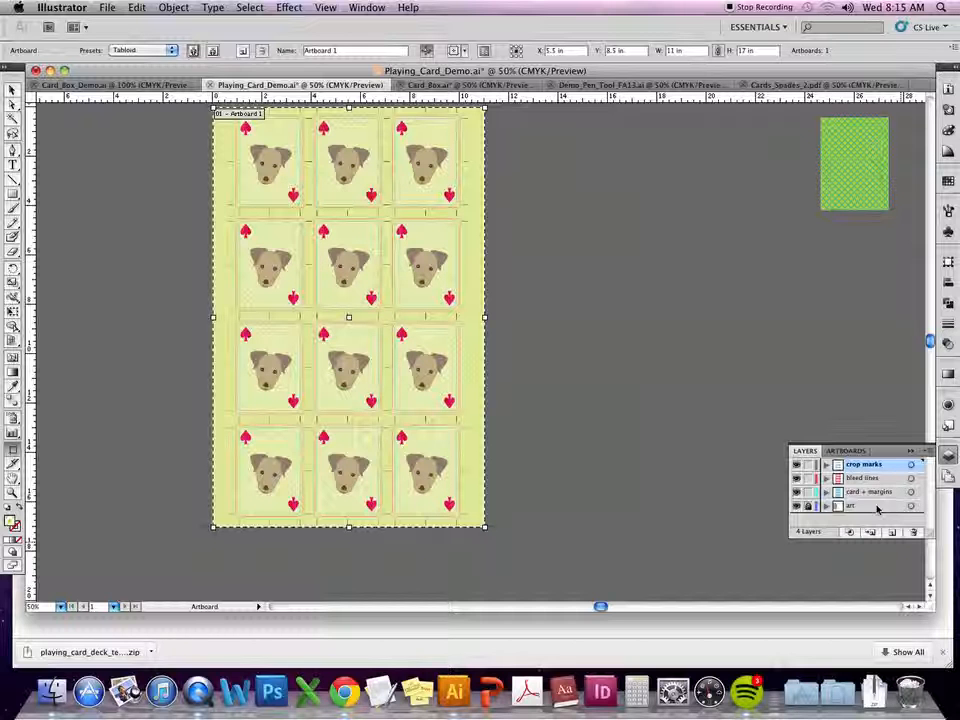
left_click_drag(474, 255, 482, 317)
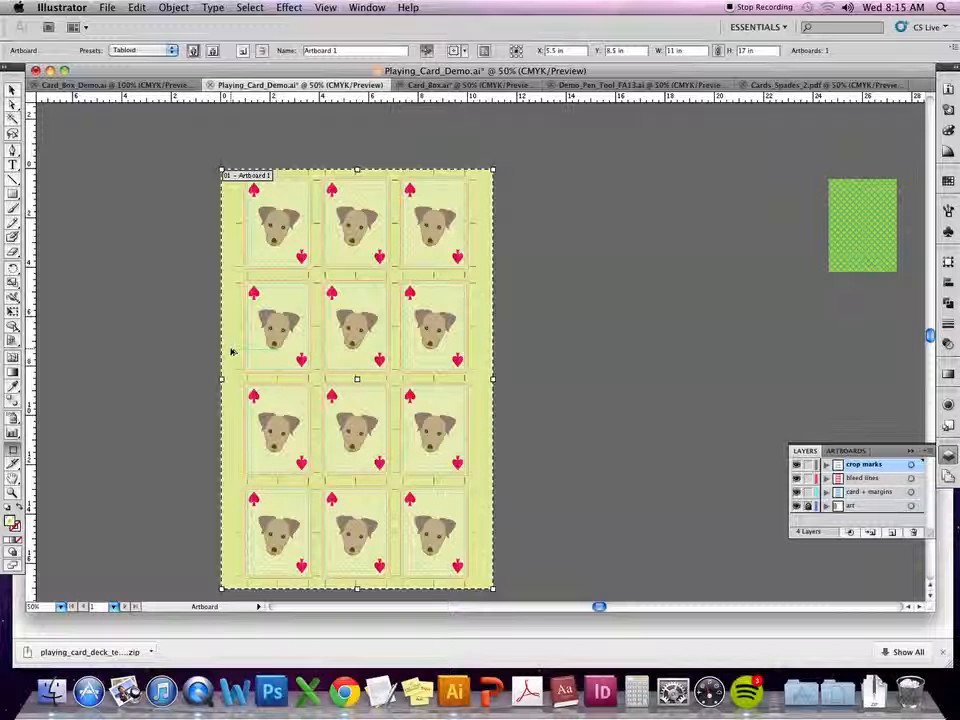
left_click_drag(231, 352, 399, 352)
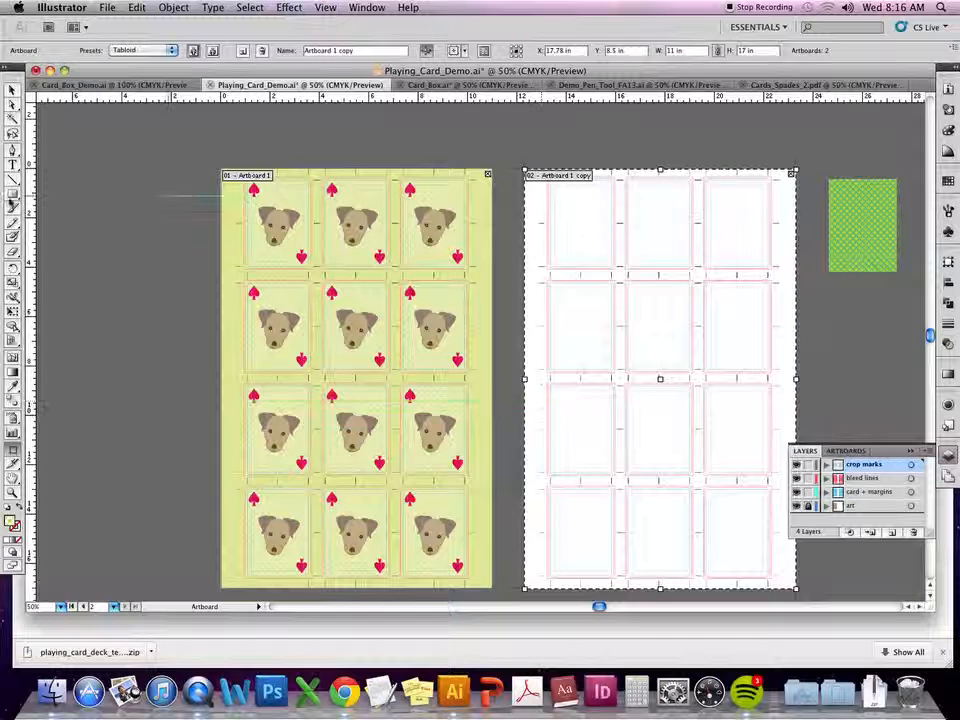
left_click(14, 92)
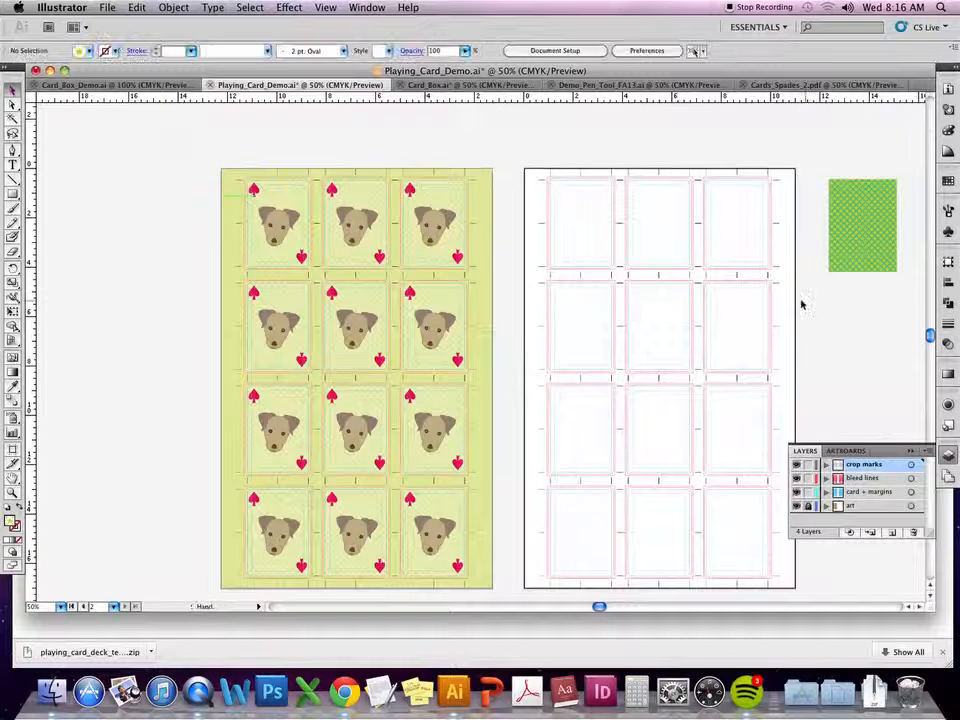
- Unlock the art layer and move the star pattern off its green backing into the first card slot of the second artboard
scroll(806, 300, "right", 3)
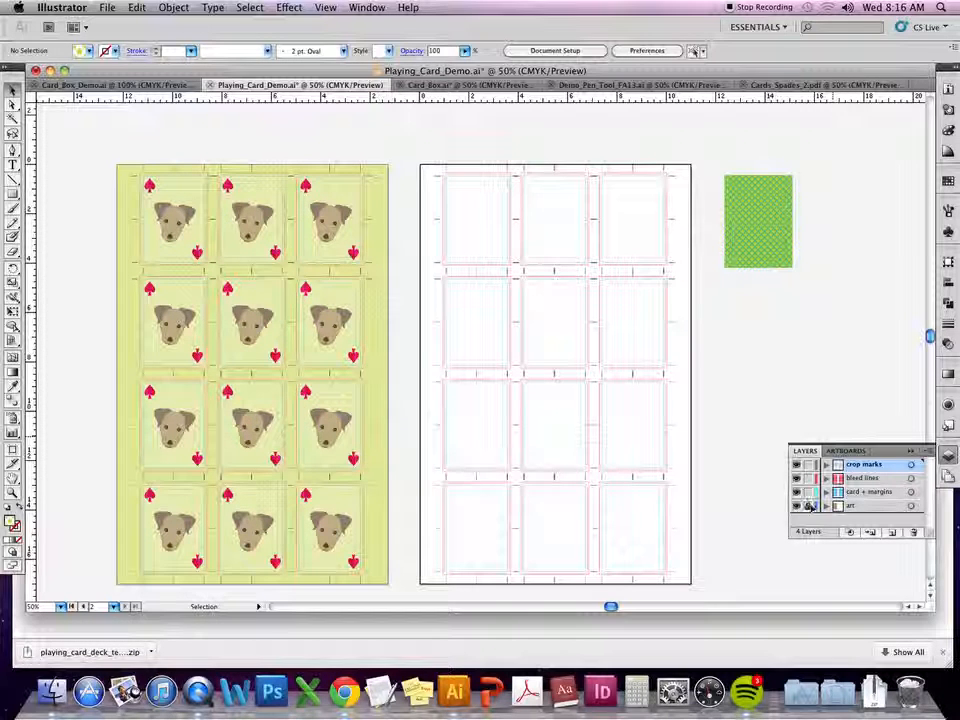
left_click_drag(775, 207, 493, 205)
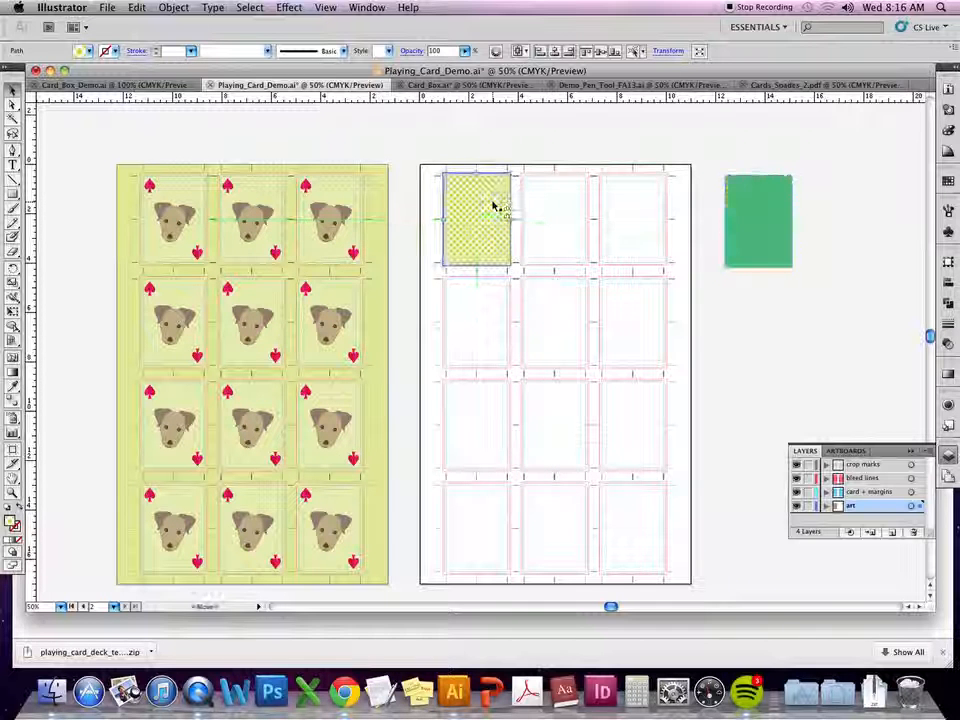
left_click(782, 170)
- Move the green rectangle to the second artboard's upper-left corner and stretch it to cover the whole artboard behind the star pattern
left_click_drag(786, 233, 475, 187)
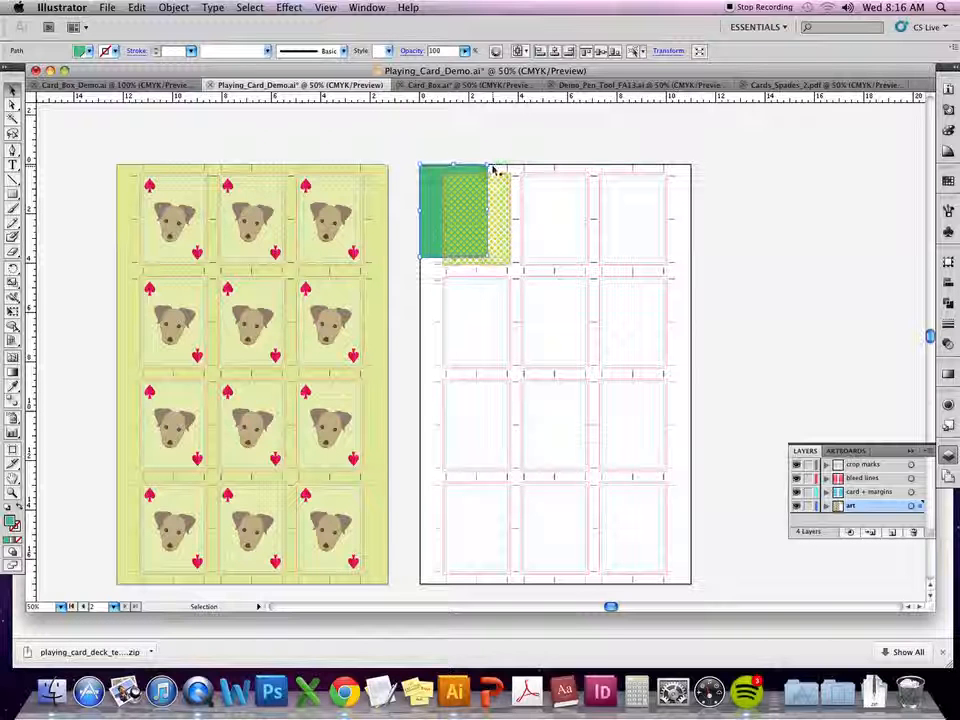
left_click_drag(489, 258, 690, 587)
left_click(505, 208)
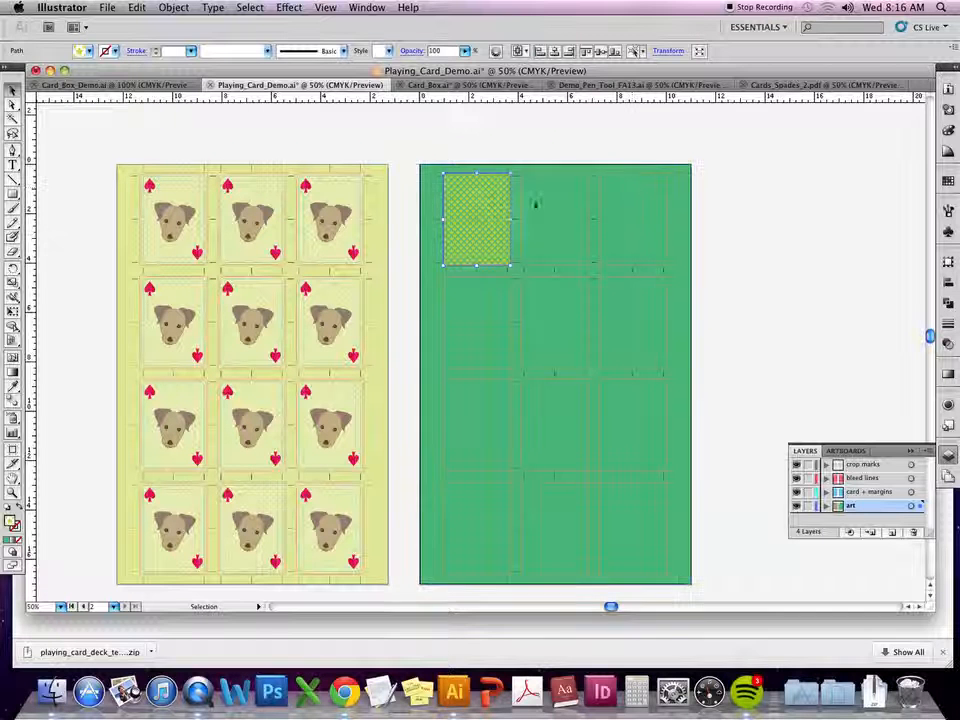
left_click(753, 213)
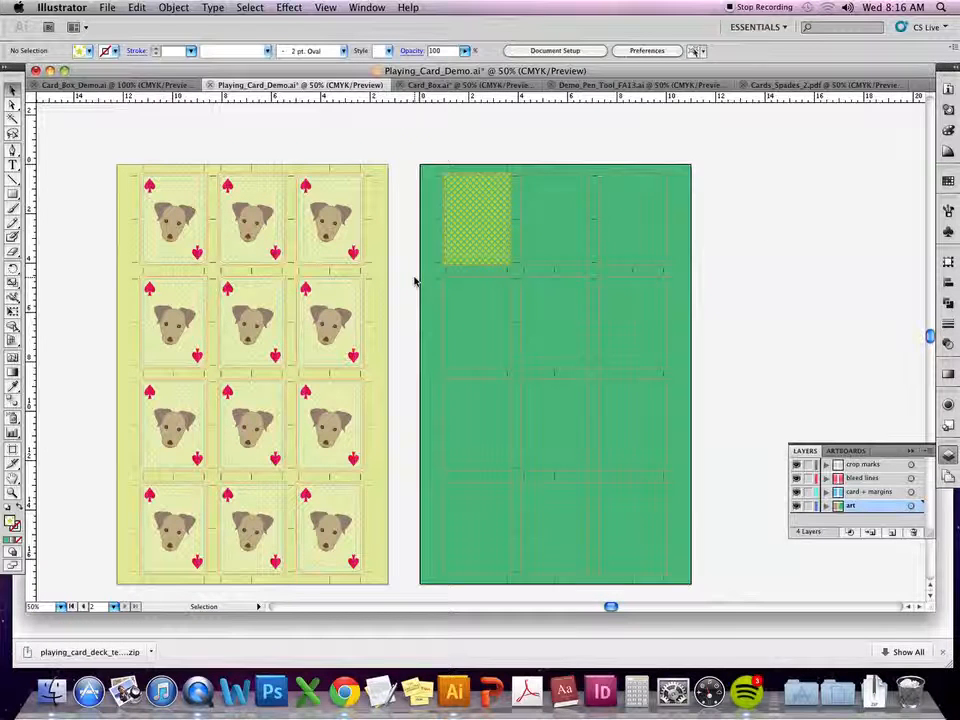
- Copy the pink heart from Demo_Pen_Tool_FA13.ai into Playing_Card_Demo.ai and place it on the star-patterned card back
left_click(480, 85)
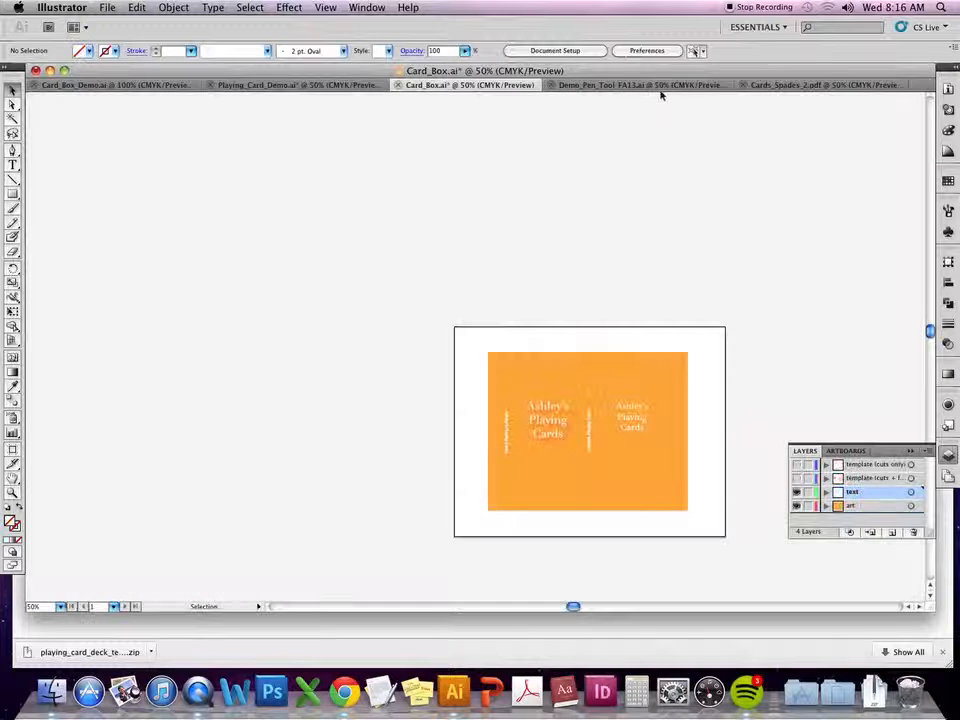
left_click(590, 85)
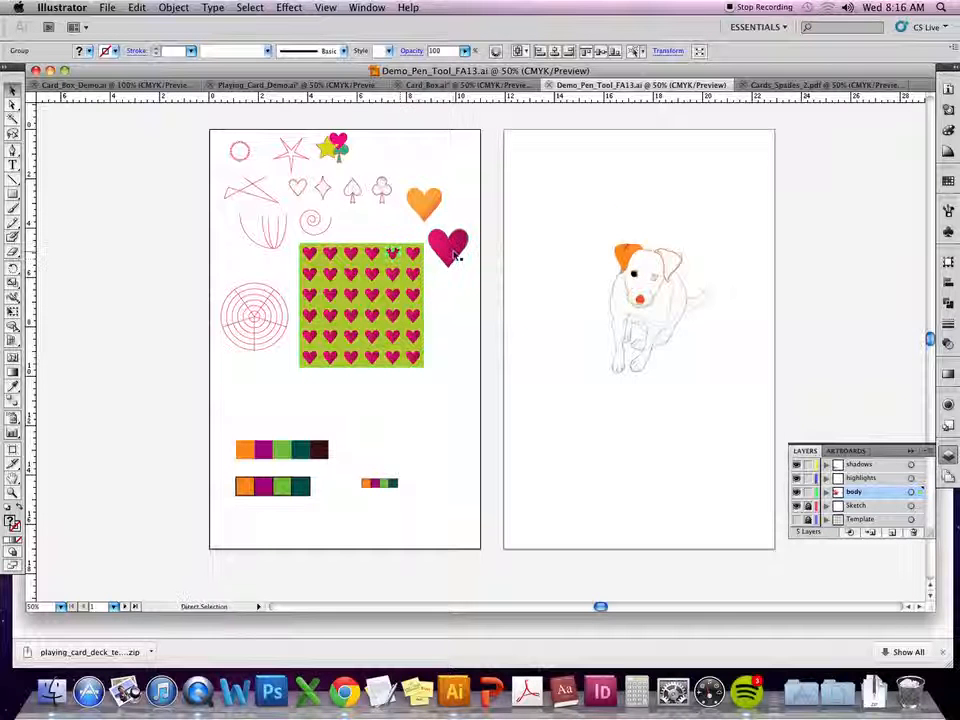
key("super+c")
left_click(232, 85)
key("super+v")
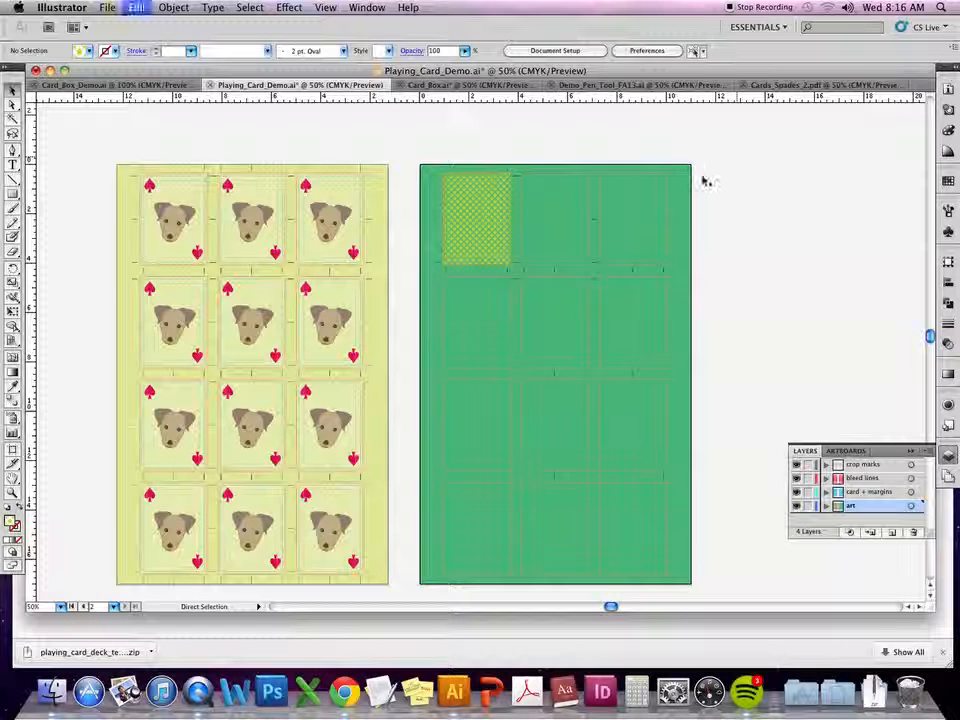
left_click_drag(481, 351, 480, 222)
- Centre the heart and the star pattern on each other horizontally and vertically, and group them
left_click(495, 195, "shift")
left_click(555, 51)
left_click(600, 51)
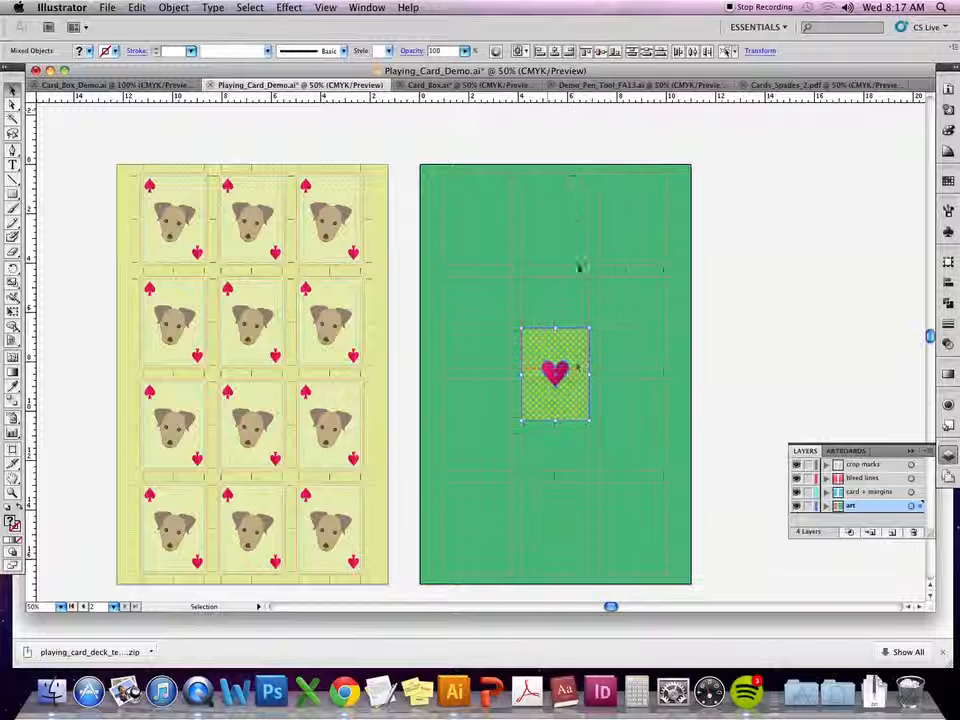
left_click_drag(581, 358, 587, 393)
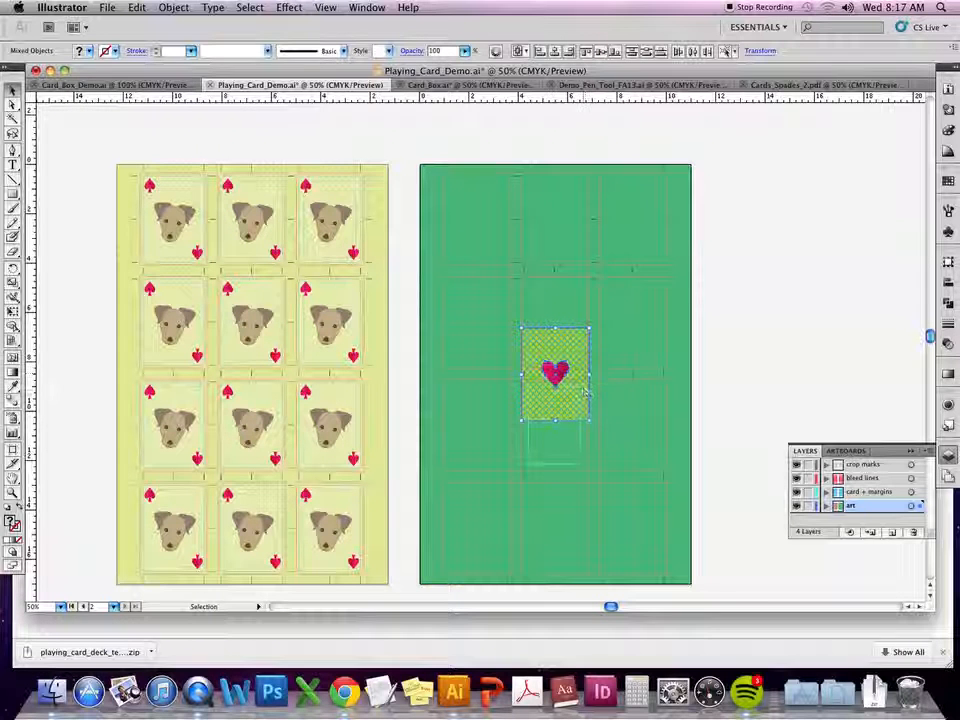
key("super+g")
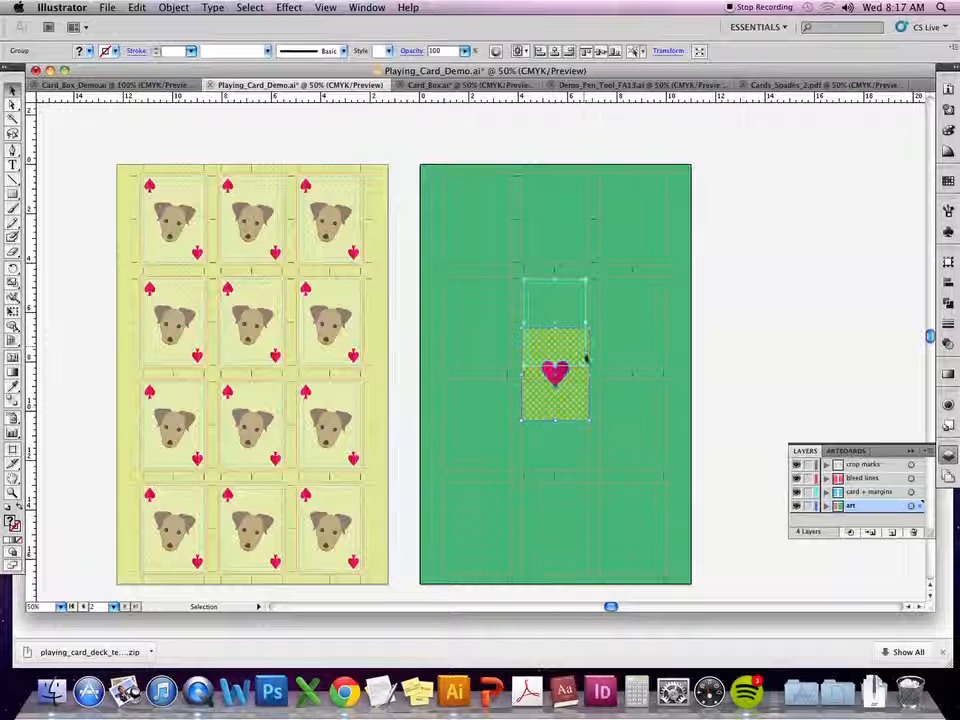
- Lock the crop marks, bleed lines and card + margins layers and move the grouped card back into the first card slot
left_click(586, 350)
left_click(807, 491)
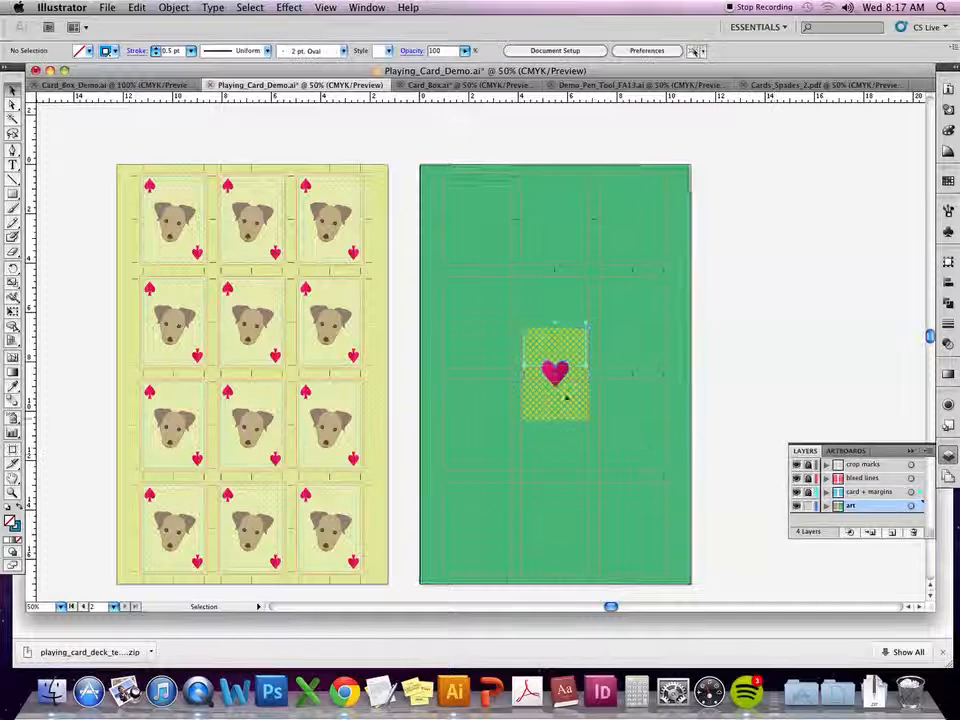
left_click_drag(565, 399, 424, 528)
key("super+equal")
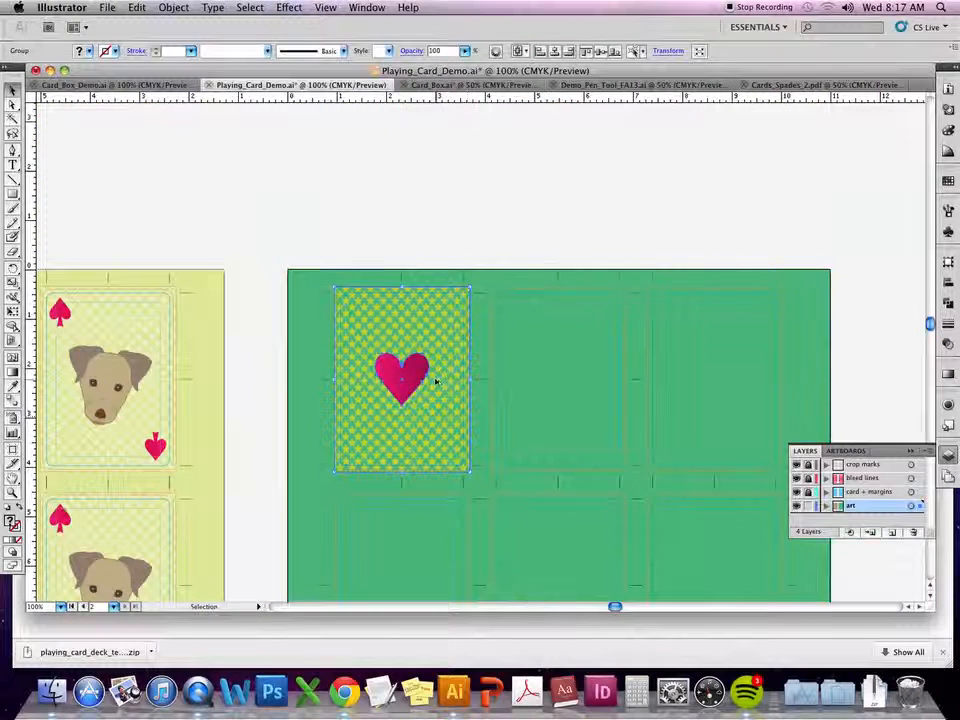
- Duplicate the heart card back into the second and third slots of the first row
left_click_drag(421, 370, 575, 370)
key("super+d")
left_click(487, 203)
- Select the three card backs in the first row and duplicate them into the second row's slots
left_click_drag(501, 448, 469, 334)
left_click_drag(317, 141, 697, 257)
left_click(788, 211, "shift")
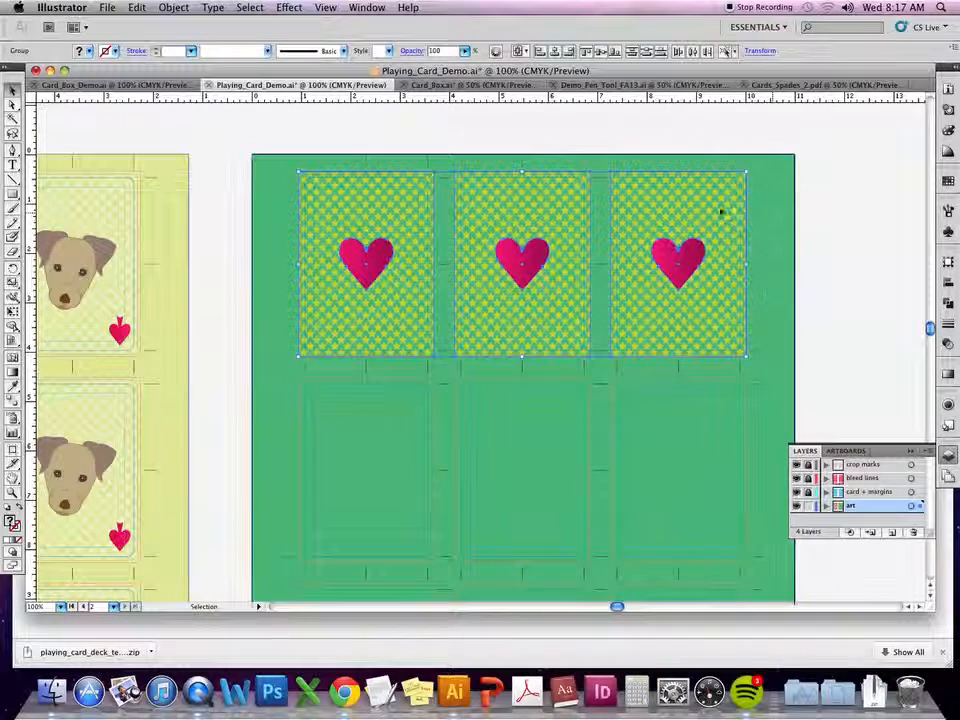
left_click_drag(716, 207, 729, 413)
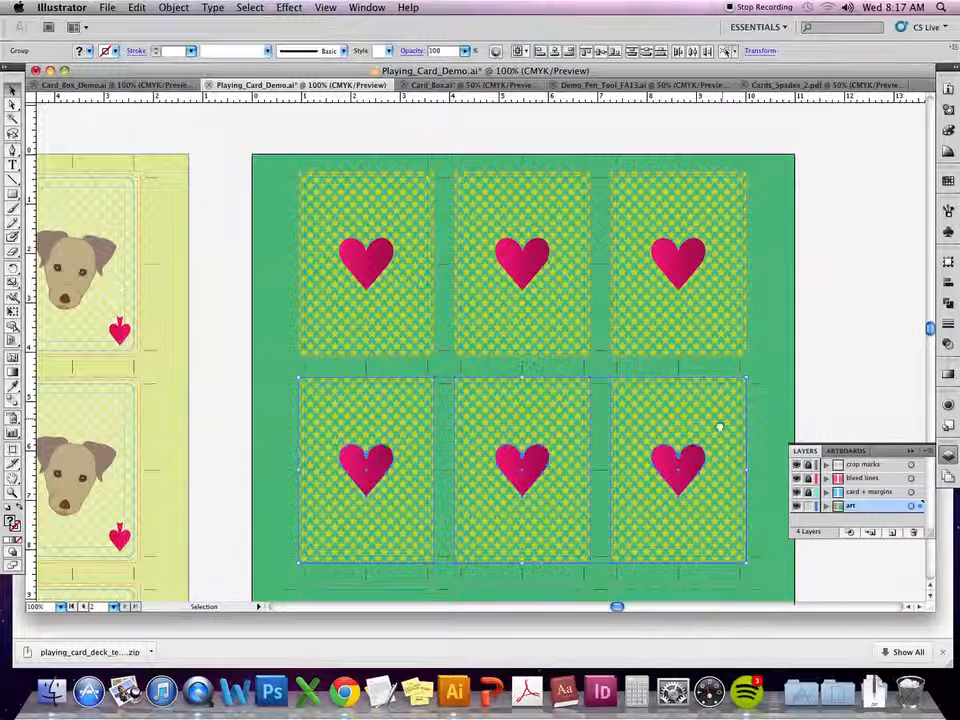
- Duplicate the row of three card backs into the third and fourth rows of the second artboard
left_click_drag(710, 494, 679, 198)
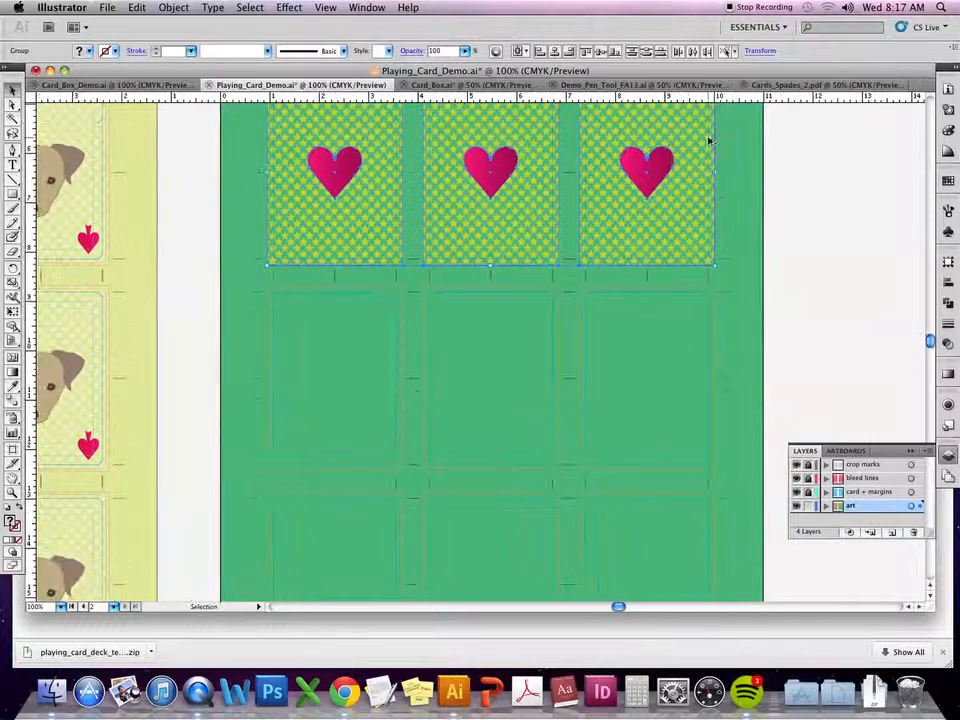
left_click_drag(705, 141, 710, 344)
left_click_drag(682, 424, 706, 234)
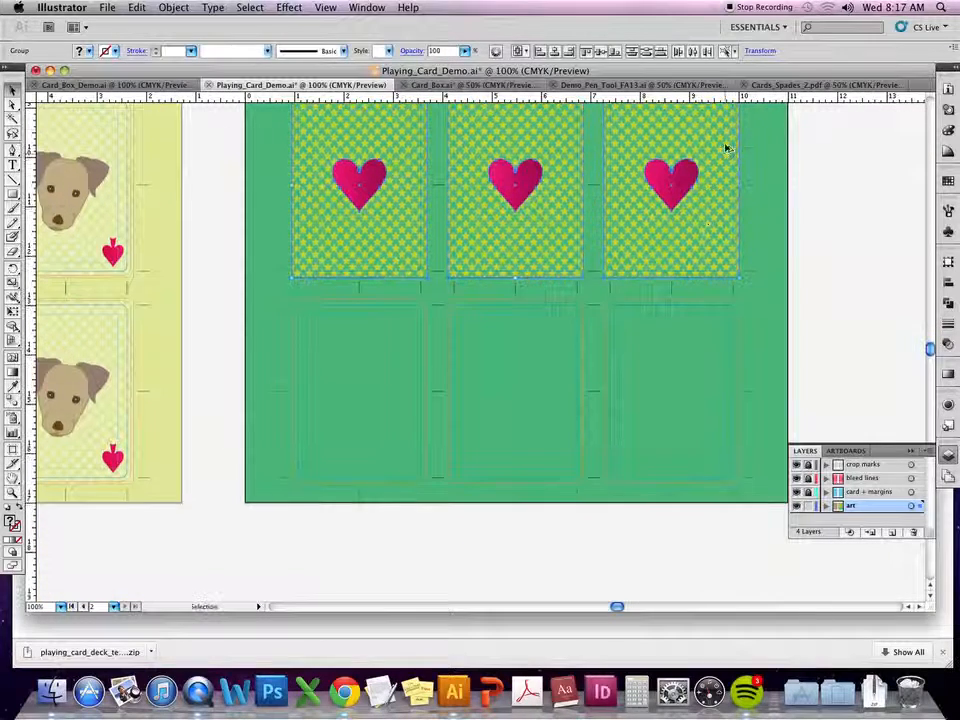
left_click_drag(727, 133, 724, 341)
left_click(846, 215)
key("super+minus")
key("super+minus")
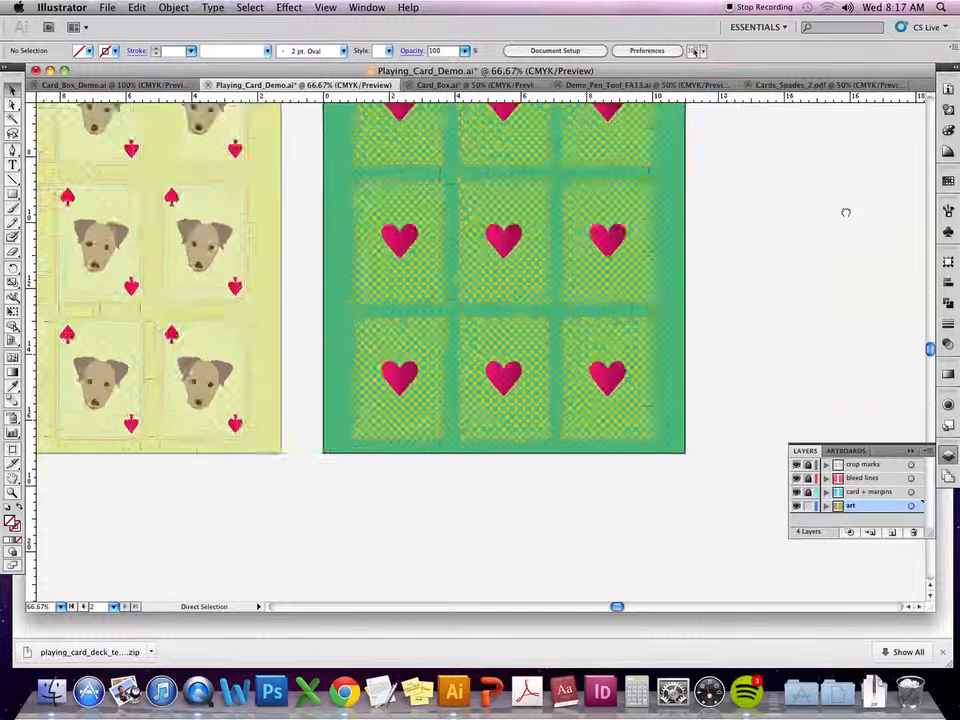
left_click_drag(839, 236, 827, 334)
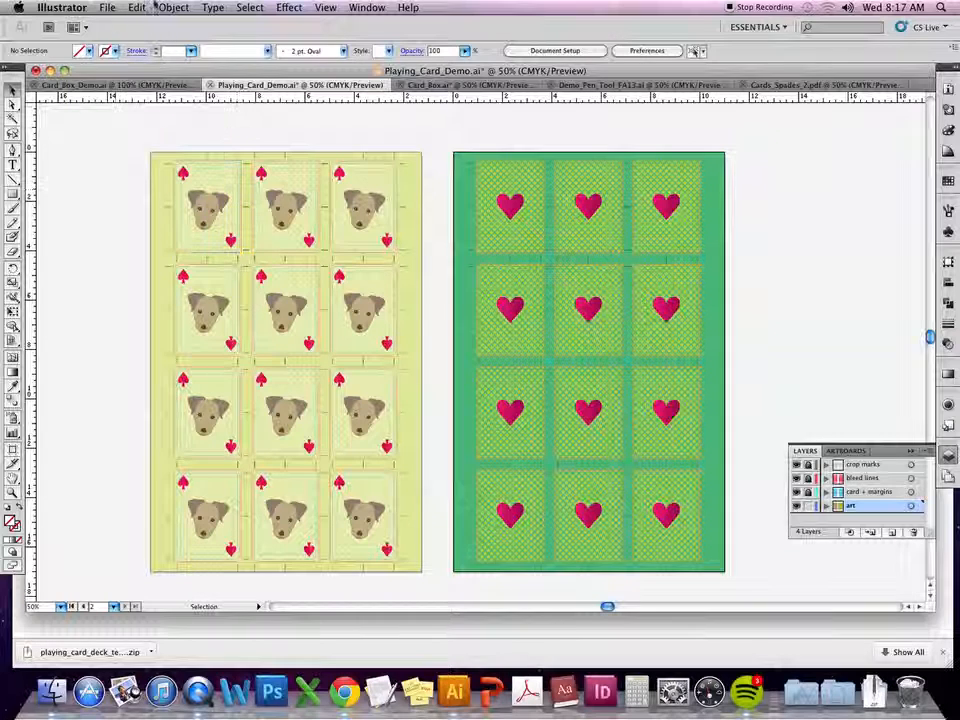
- Save the changes to Playing_Card_Demo.ai
left_click(112, 7)
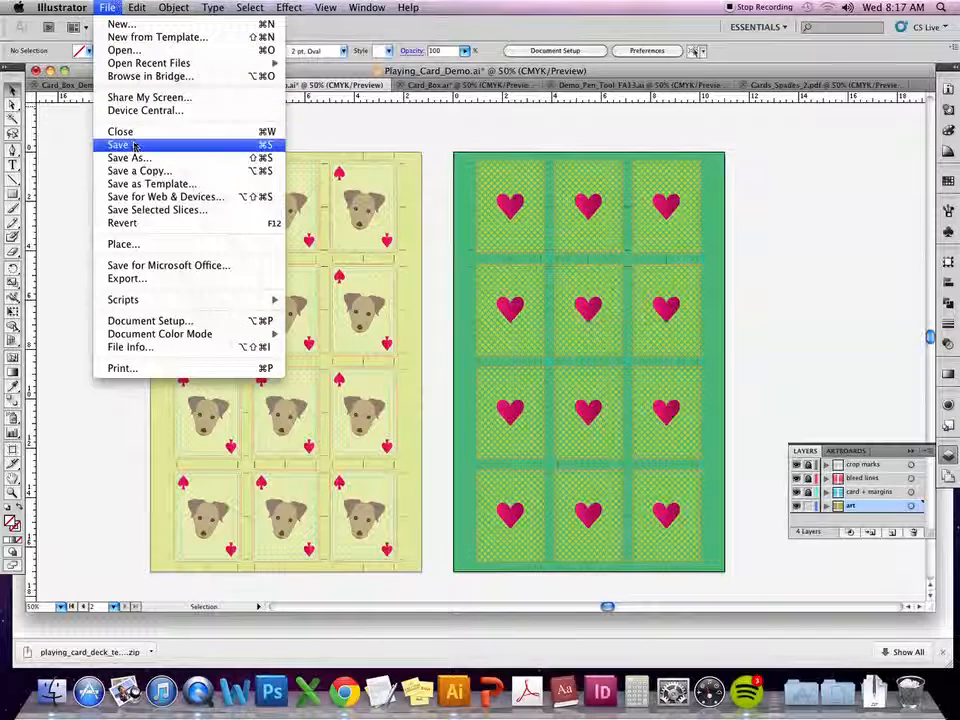
left_click(134, 146)
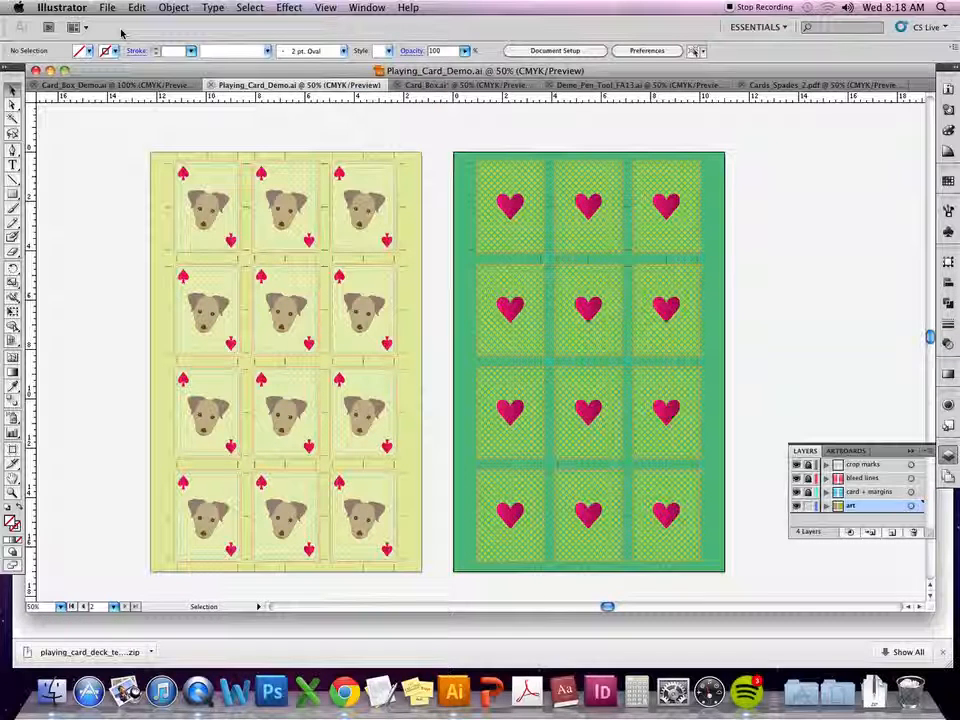
left_click(106, 8)
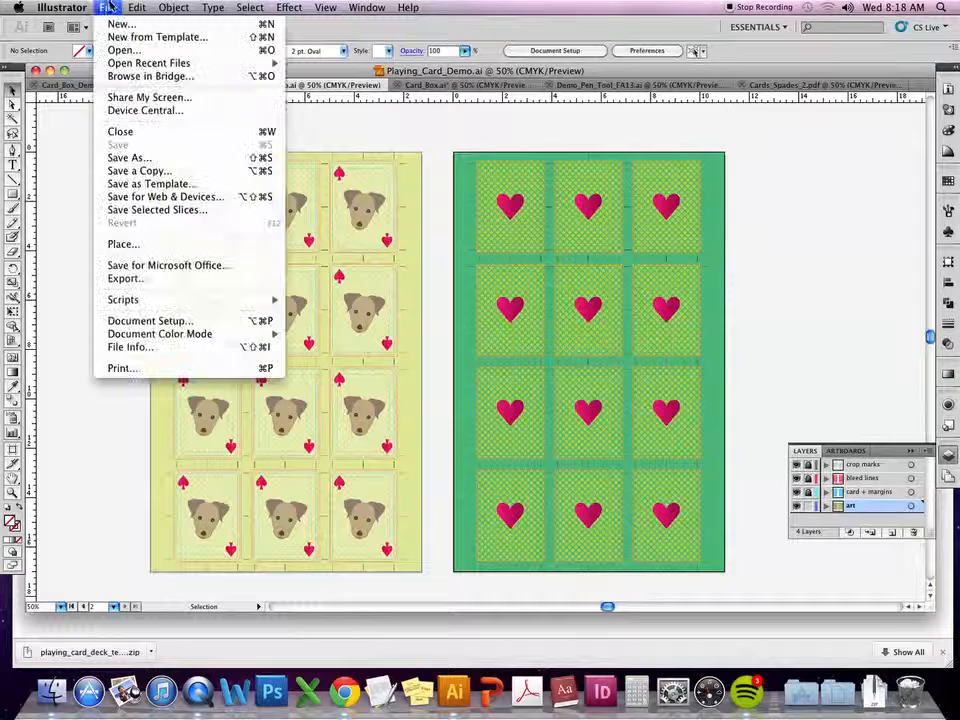
left_click(166, 159)
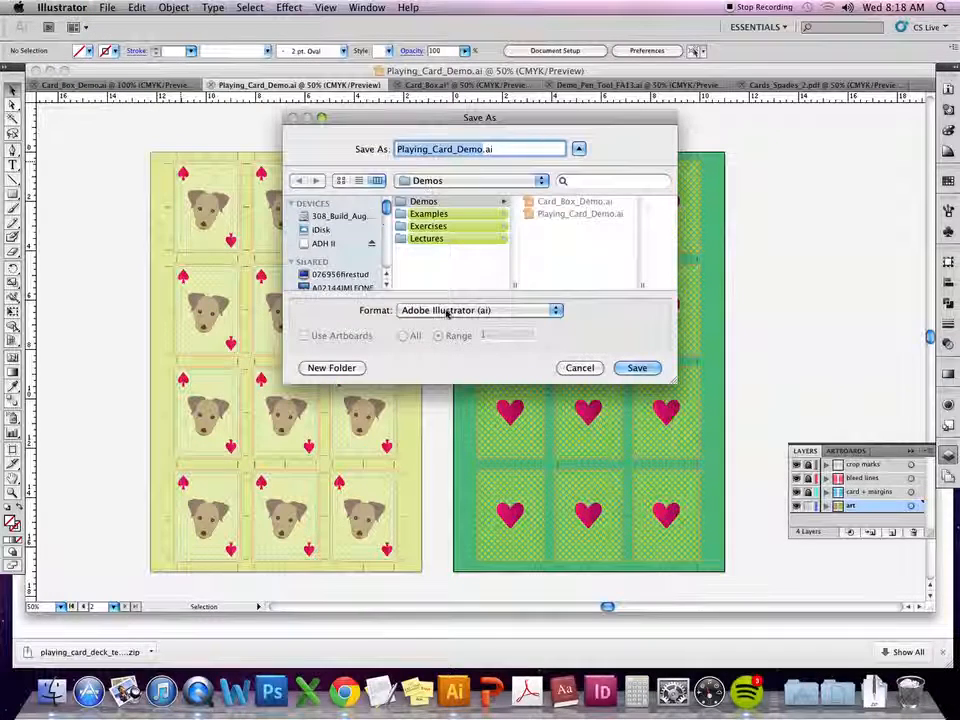
left_click(448, 311)
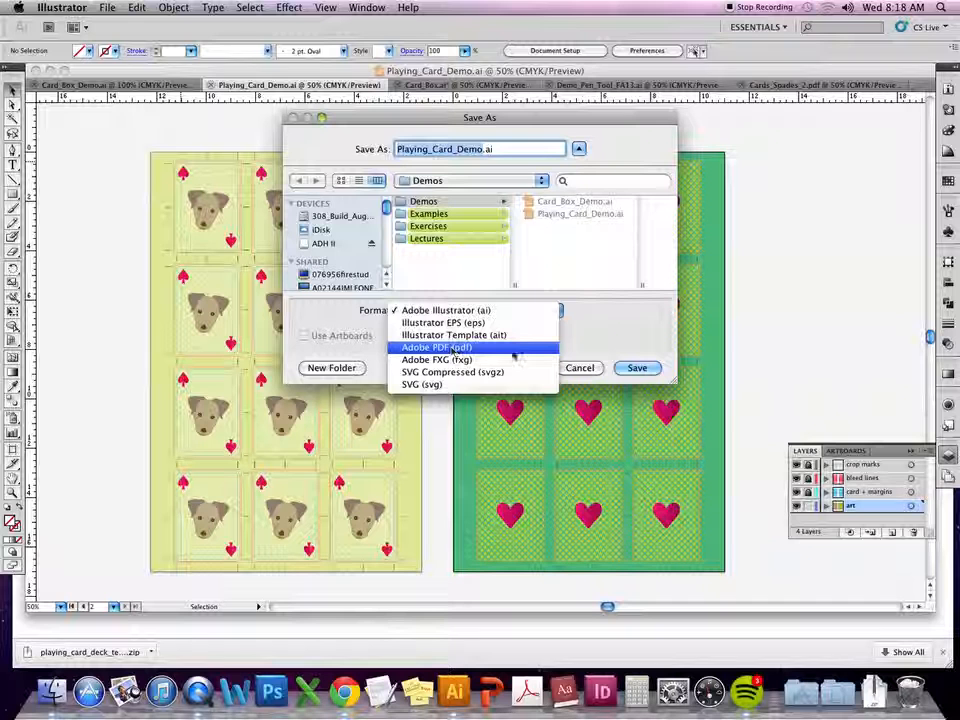
left_click(455, 349)
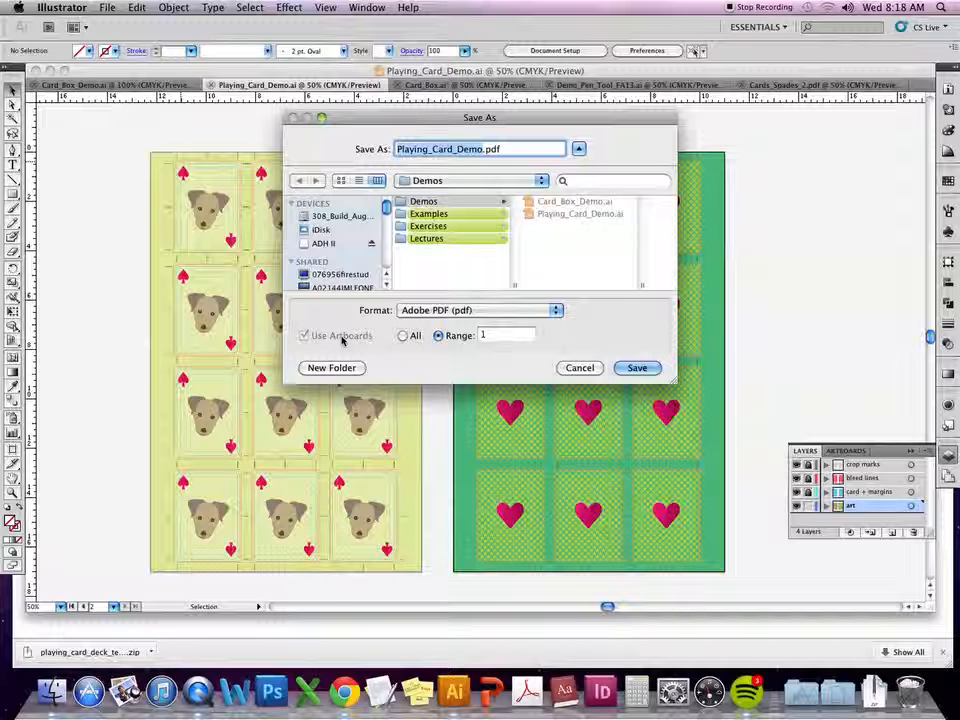
left_click(410, 336)
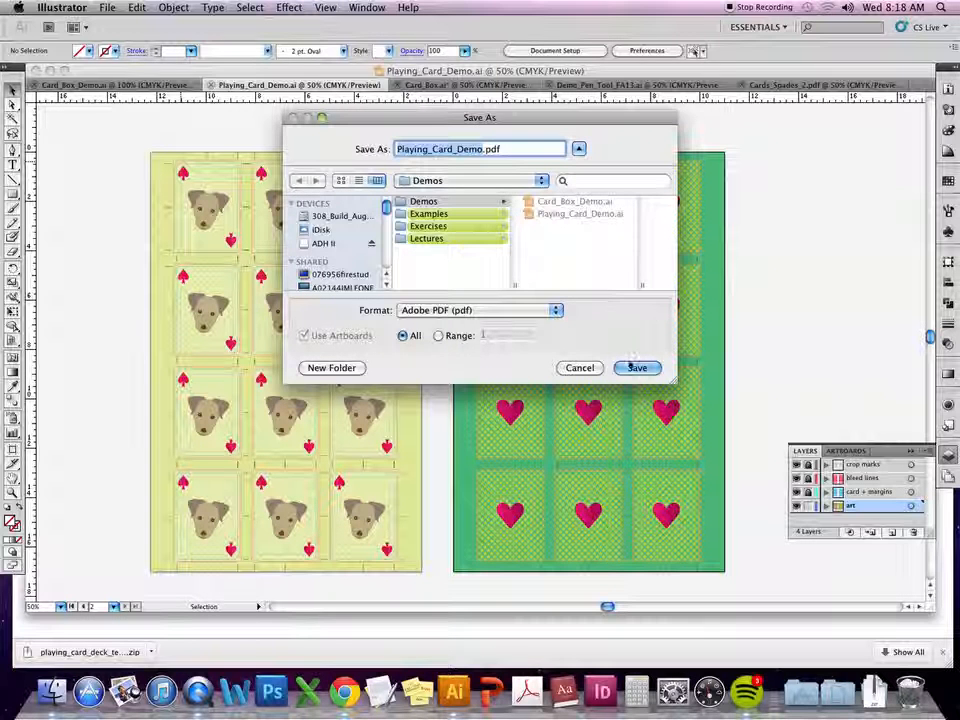
left_click(631, 368)
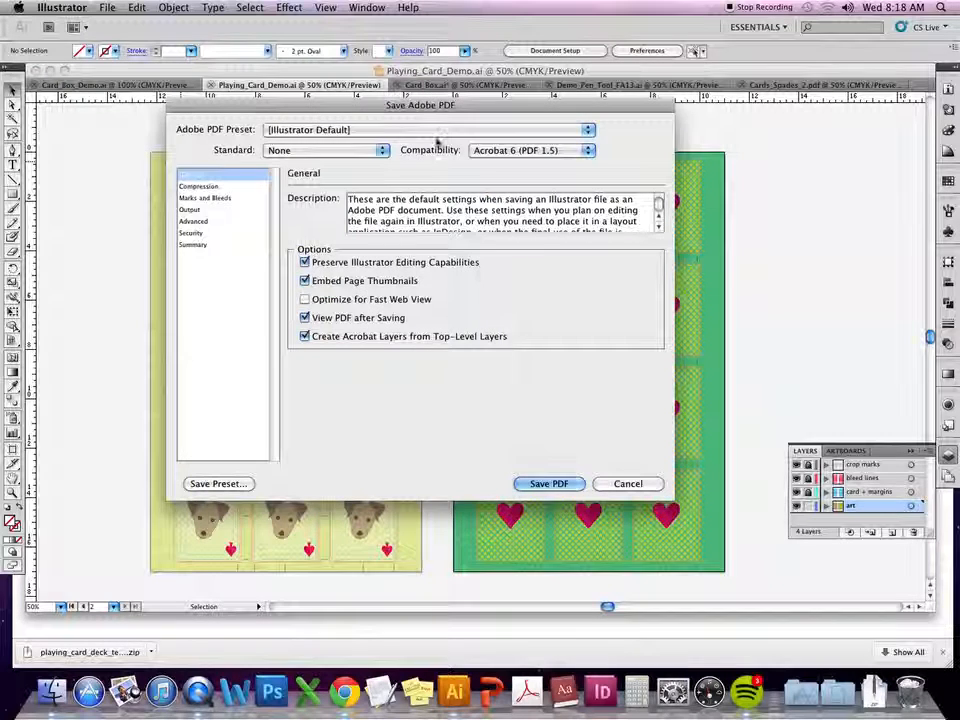
left_click_drag(487, 116, 499, 155)
left_click(640, 522)
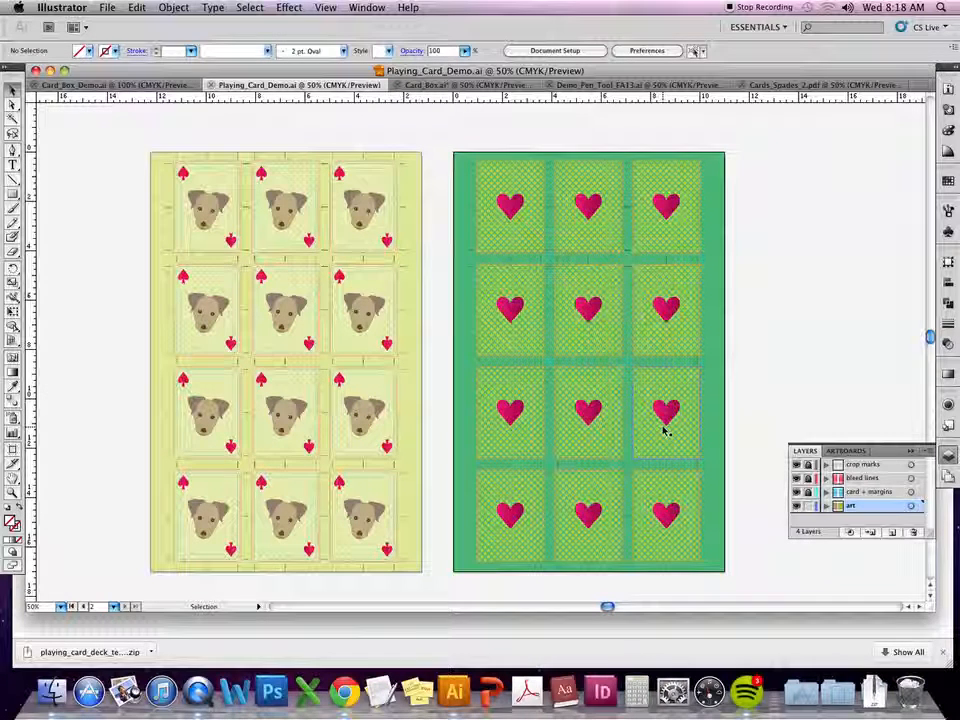
- Hide the bleed lines and card + margins layers and start saving a copy in Adobe PDF format as Playing_Card_Demo.pdf
left_click(797, 480)
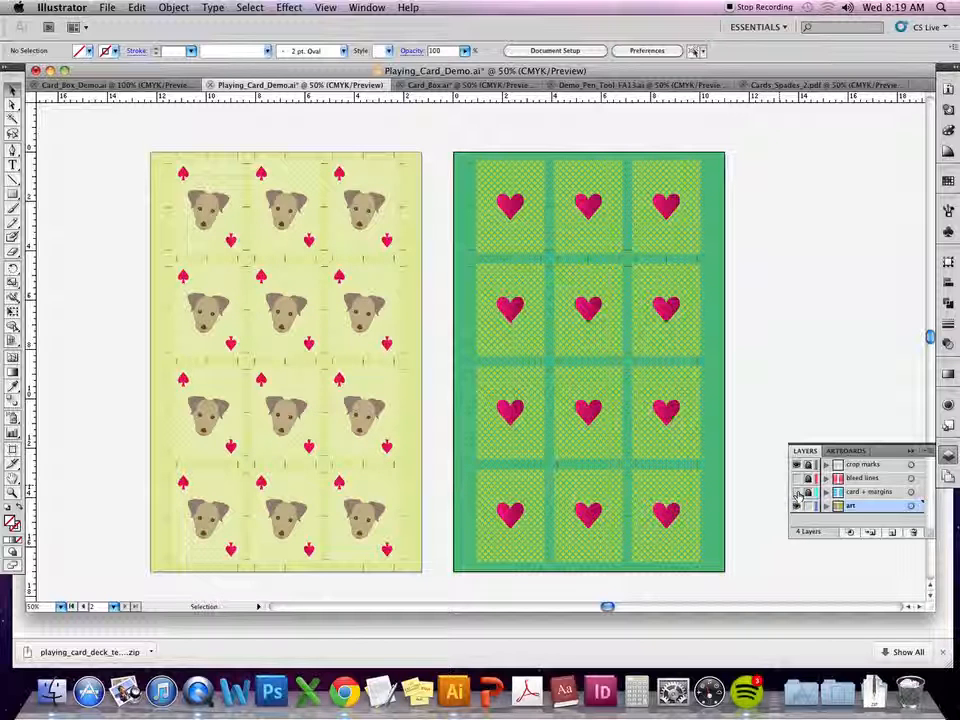
left_click(62, 7)
mouse_move(106, 7)
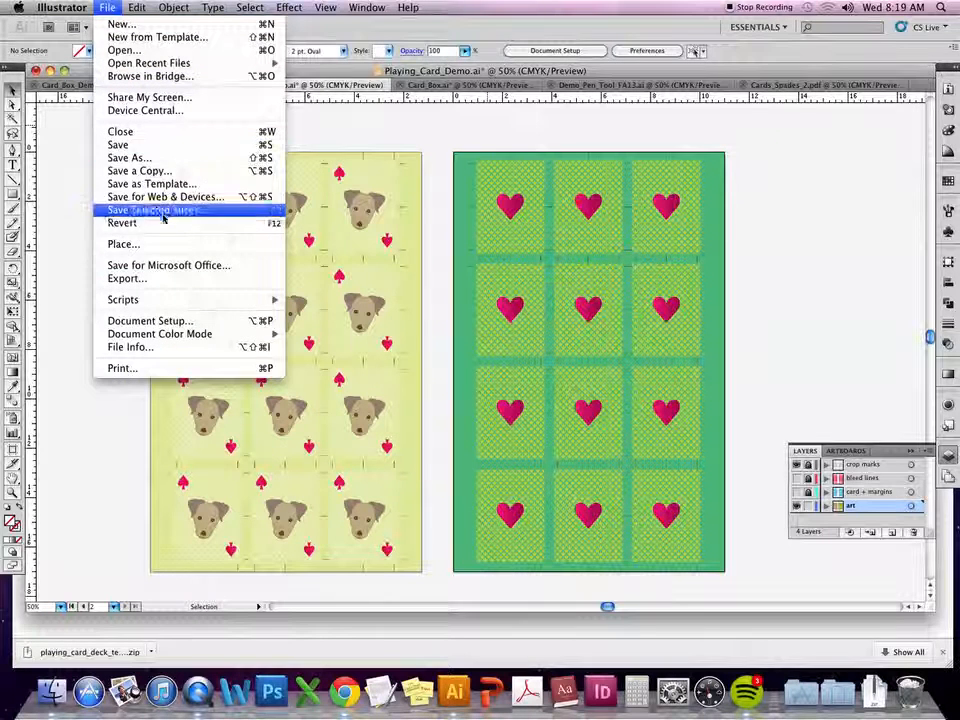
left_click(170, 160)
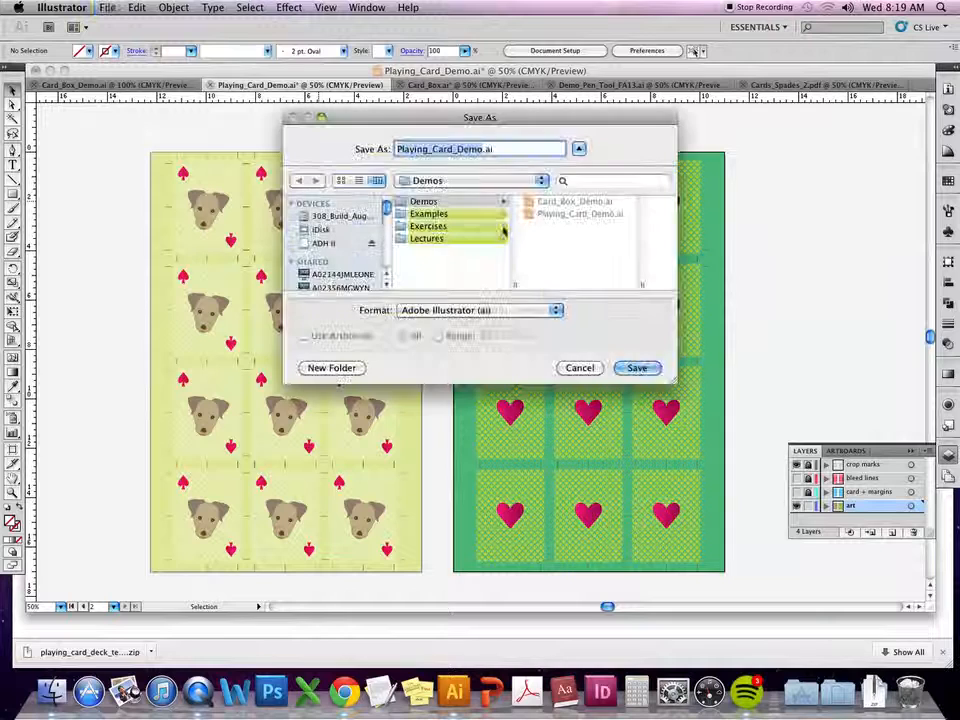
left_click(551, 311)
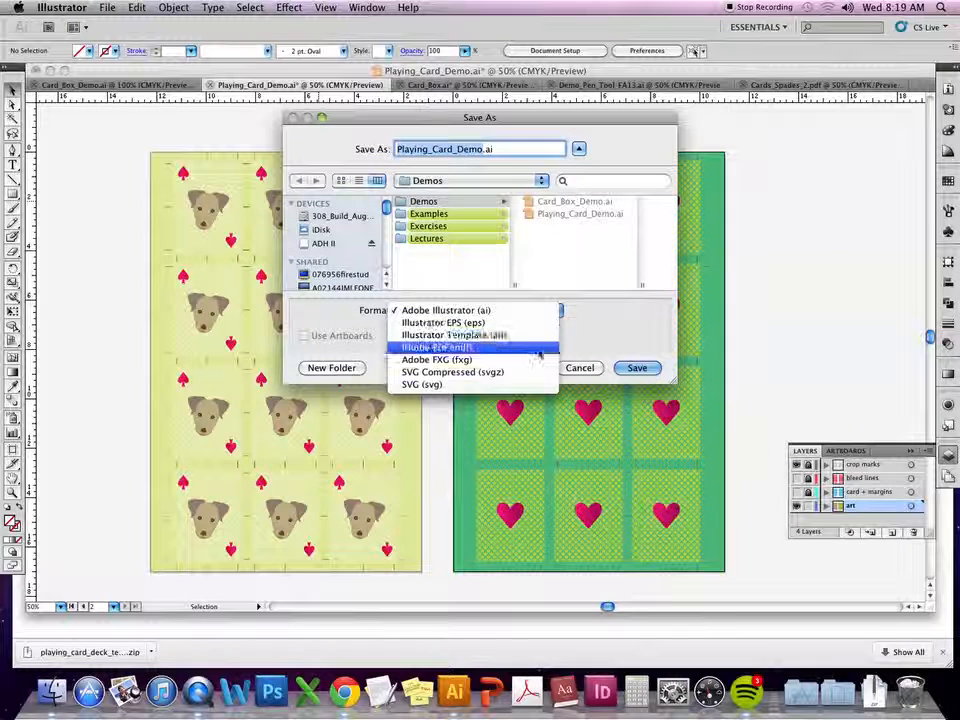
left_click(540, 345)
left_click(637, 368)
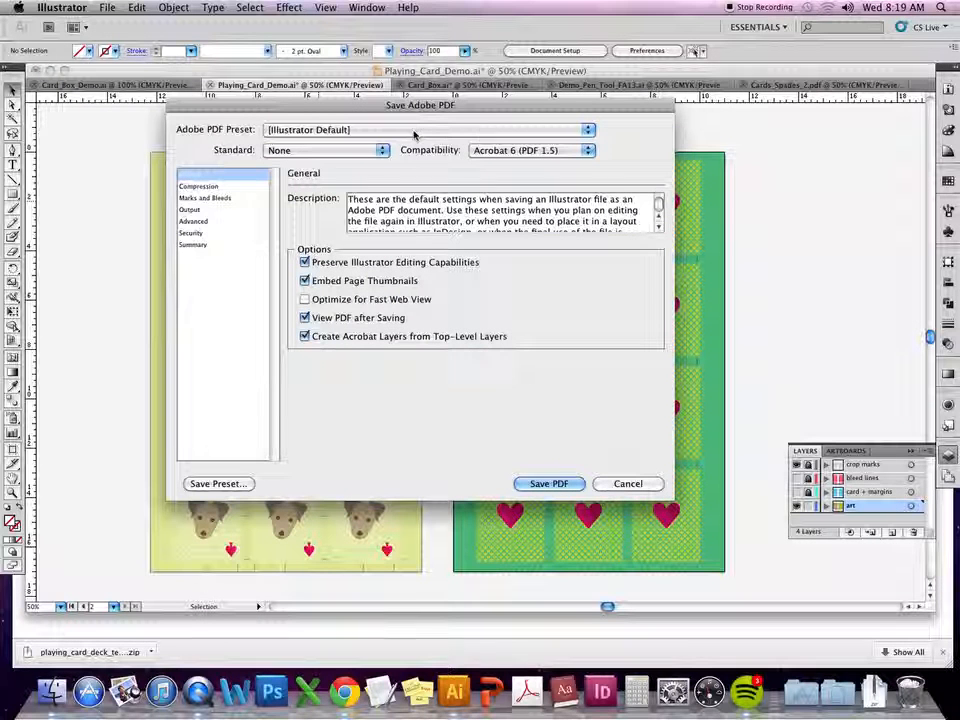
- Apply the High Quality Print preset, check the compression and marks and bleeds settings, and save the PDF
left_click(487, 135)
left_click(487, 150)
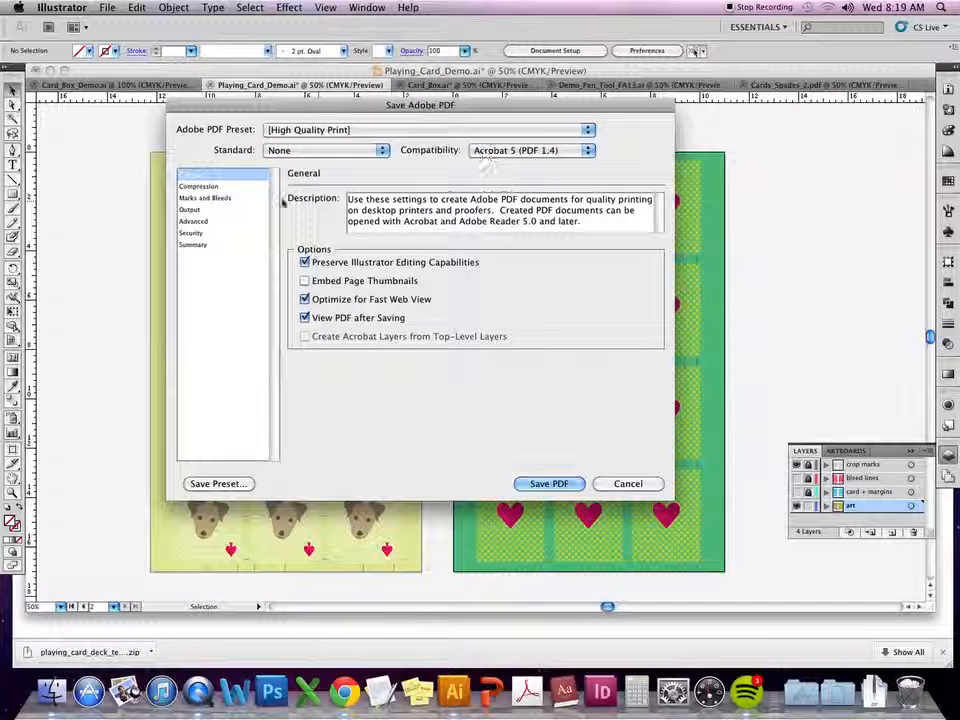
left_click(248, 187)
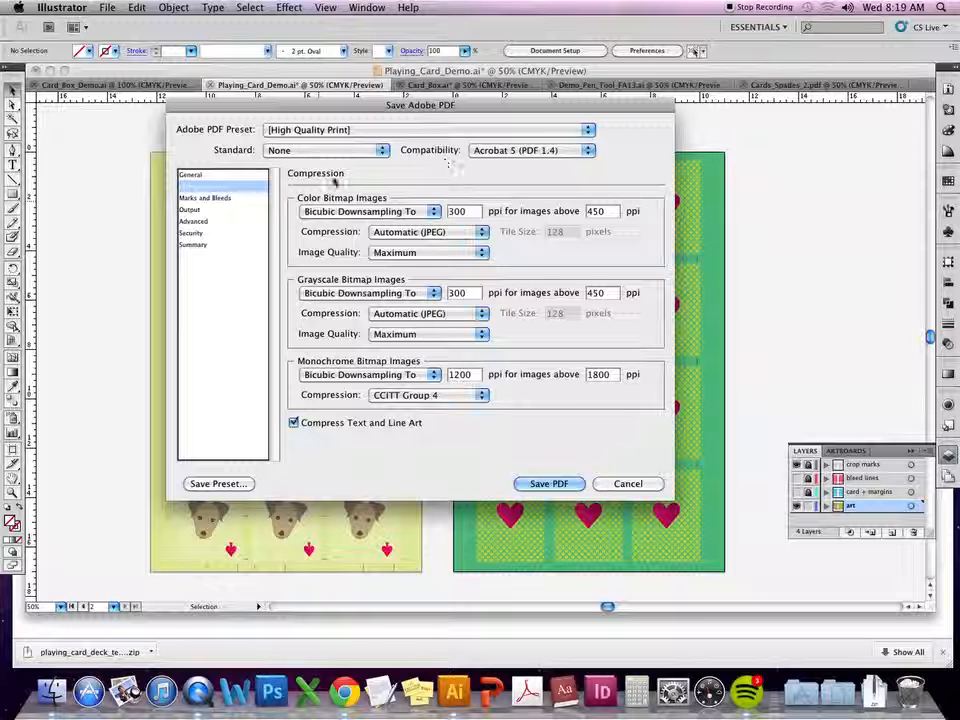
left_click(232, 198)
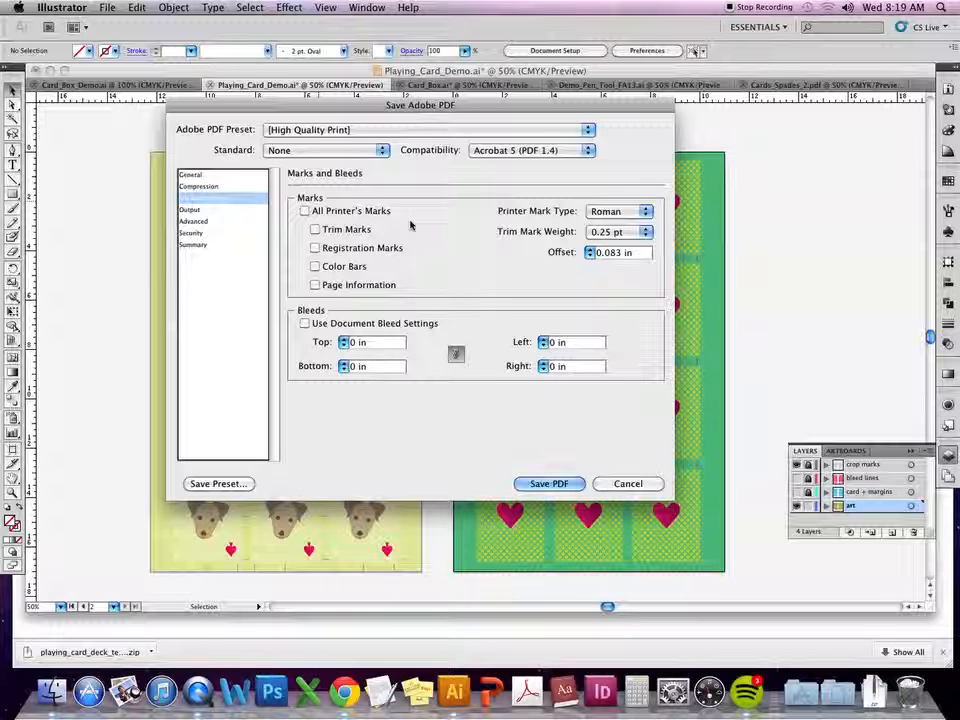
left_click(545, 485)
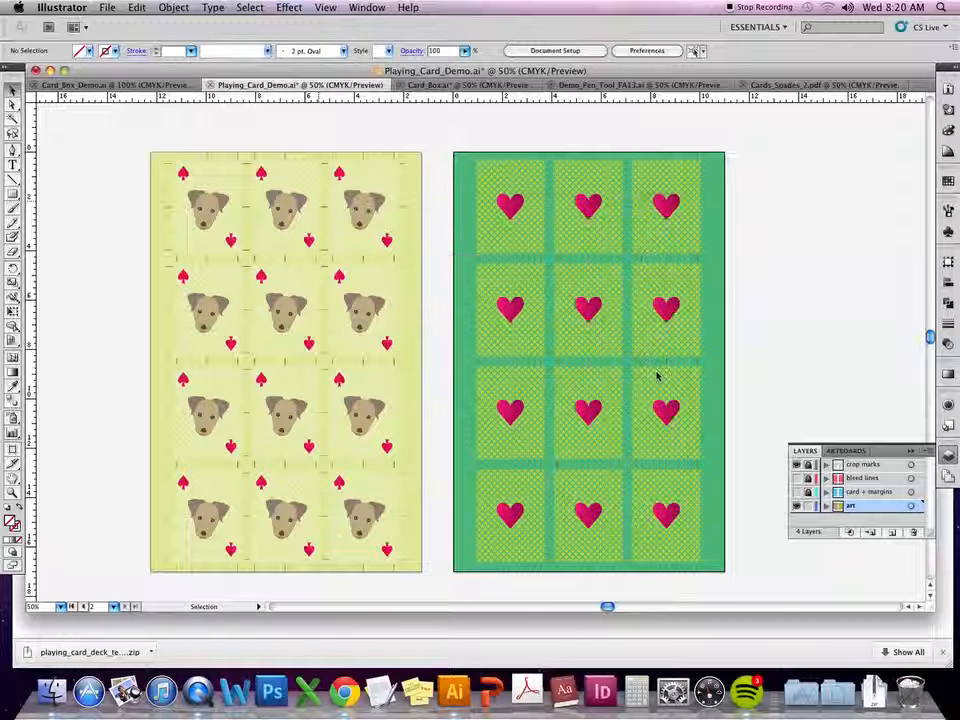
- Switch to Acrobat, review both pages of Playing_Card_Demo.pdf for artwork and crop marks, and hide Acrobat
key("Tab")
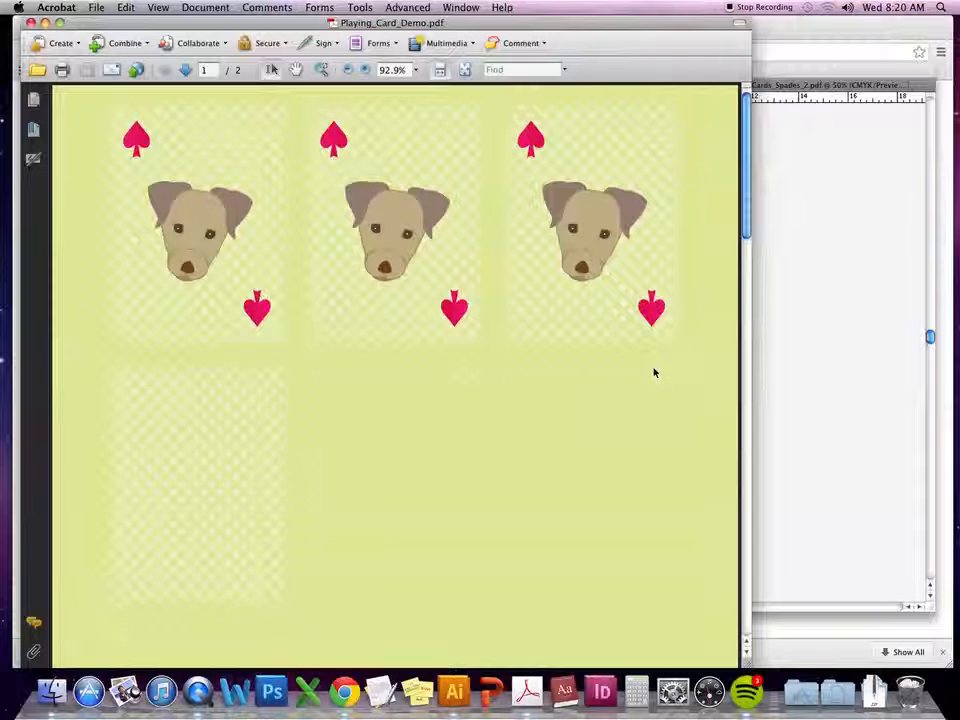
scroll(654, 368, "down", 5)
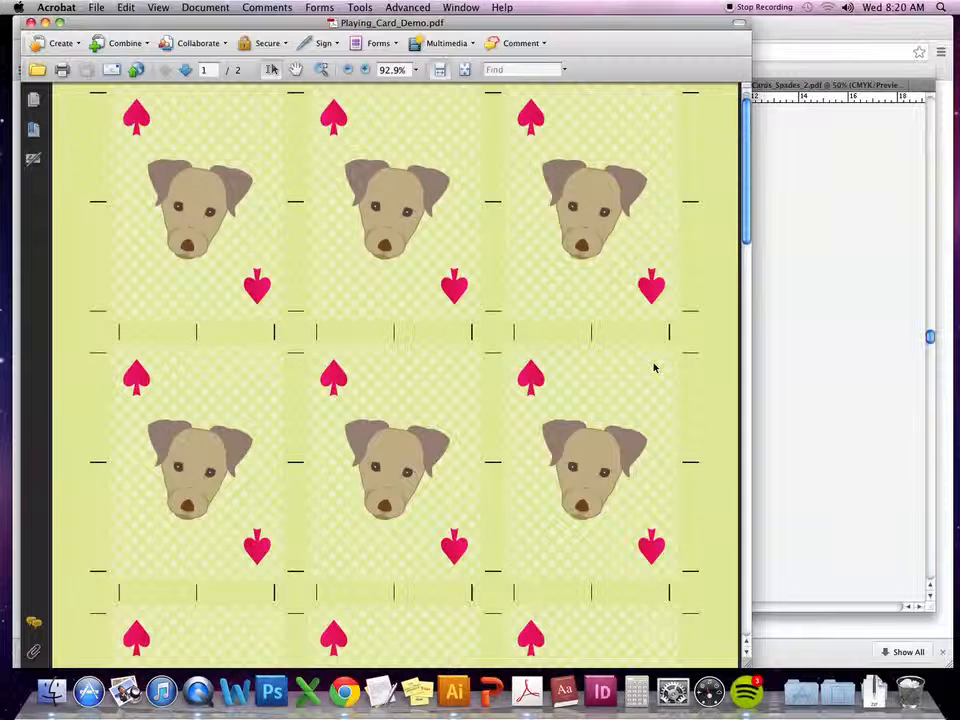
scroll(654, 368, "down", 10)
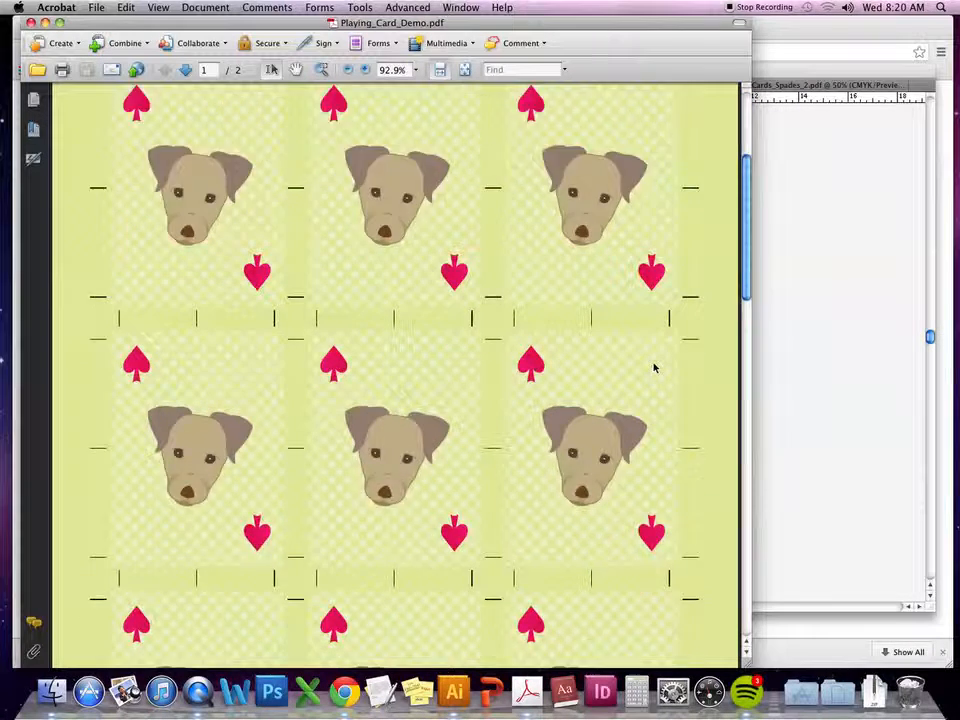
scroll(654, 368, "down", 10)
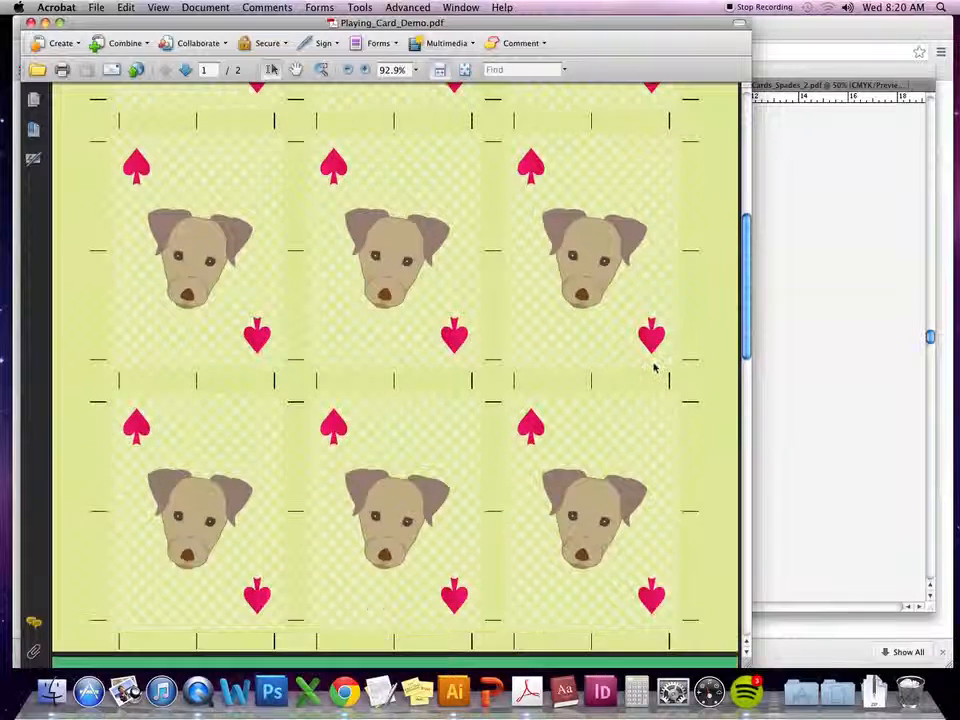
scroll(654, 368, "down", 10)
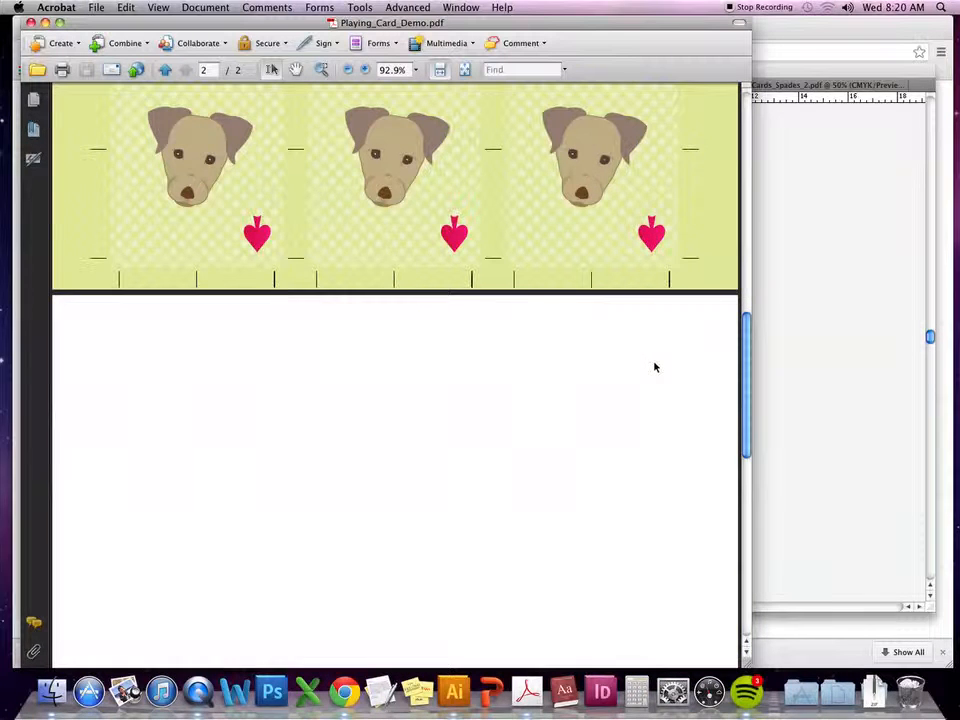
scroll(654, 368, "down", 2)
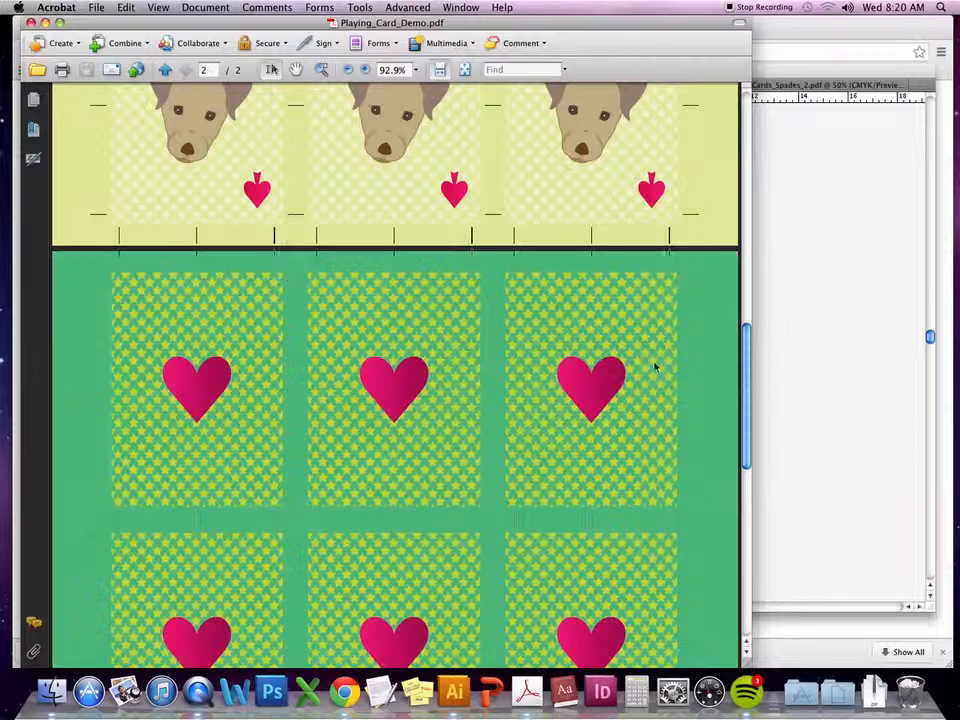
scroll(654, 368, "down", 1)
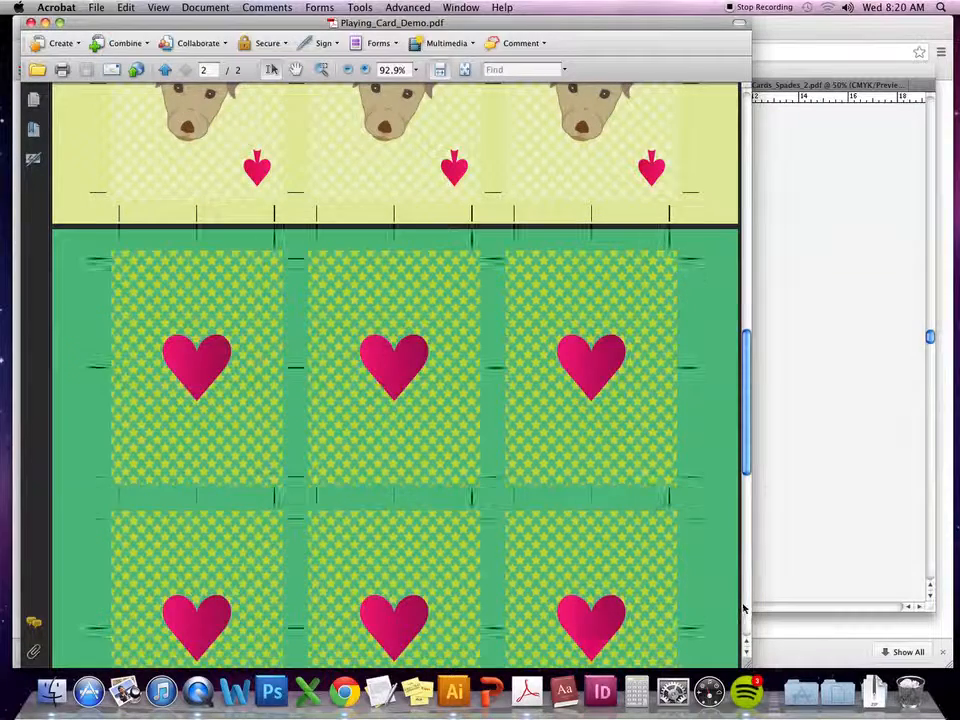
left_click(746, 617)
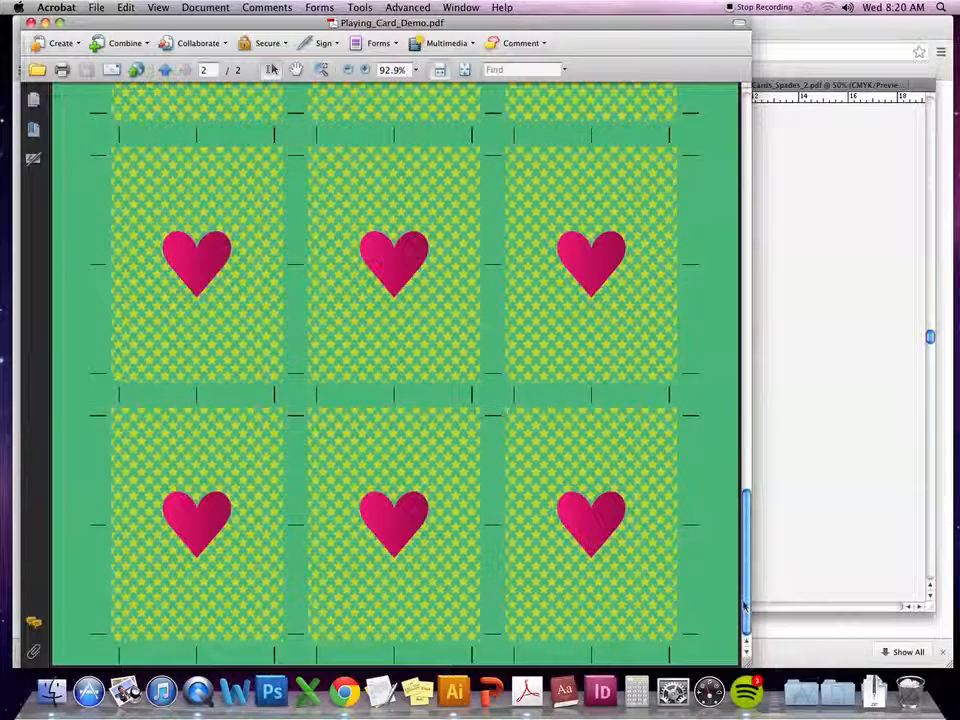
left_click(56, 7)
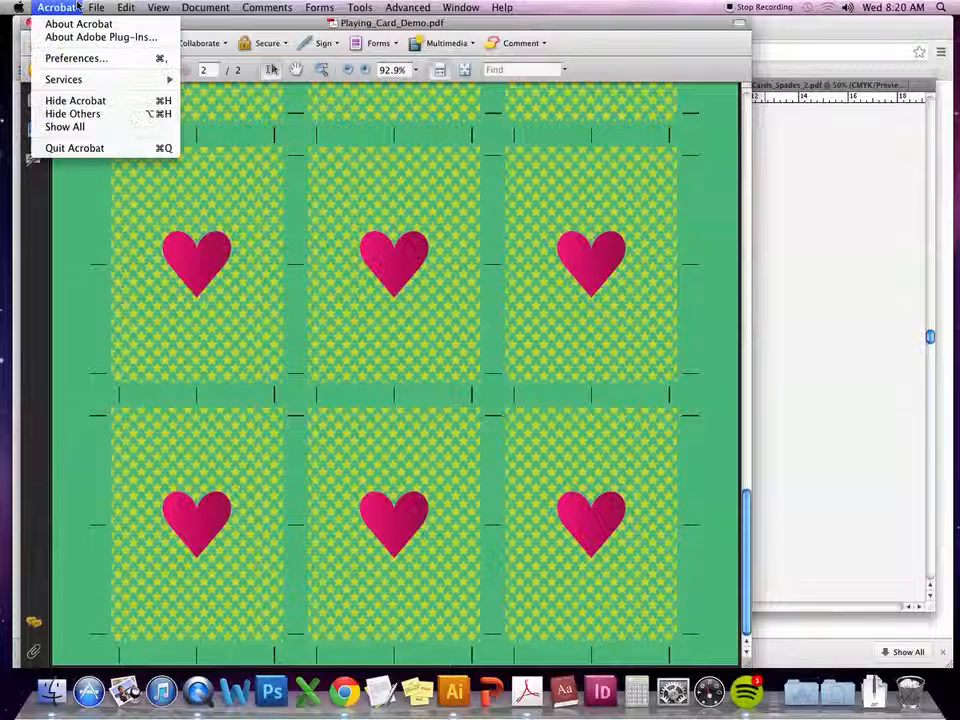
left_click(89, 99)
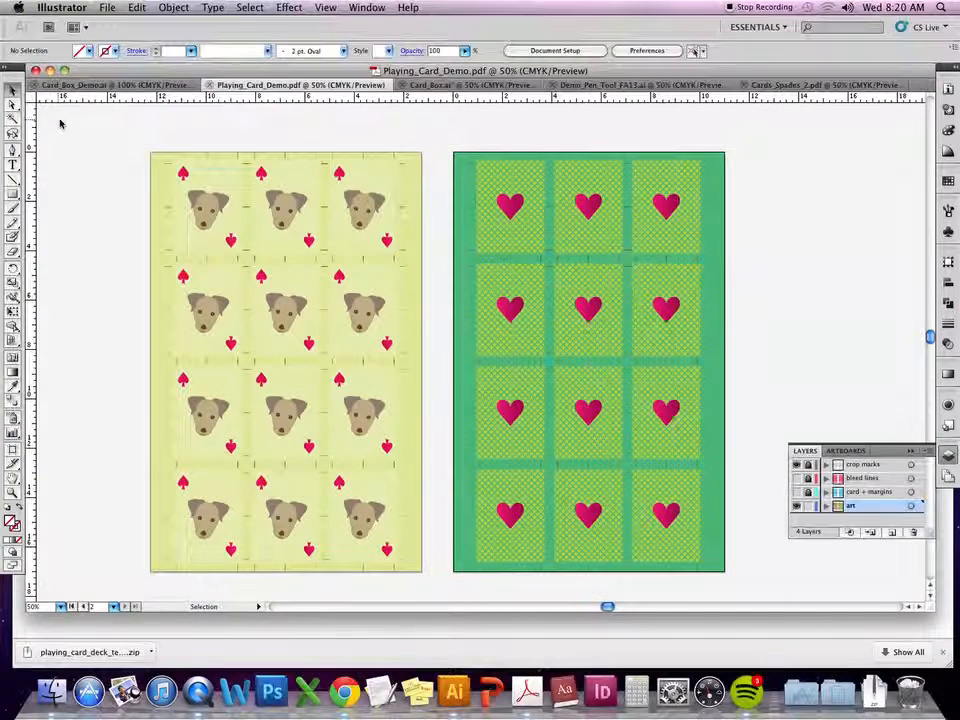
- Copy the star-patterned rectangle from the first card back in the second row of Playing_Card_Demo.pdf
left_click(108, 86)
key("space")
left_click_drag(739, 230, 721, 256)
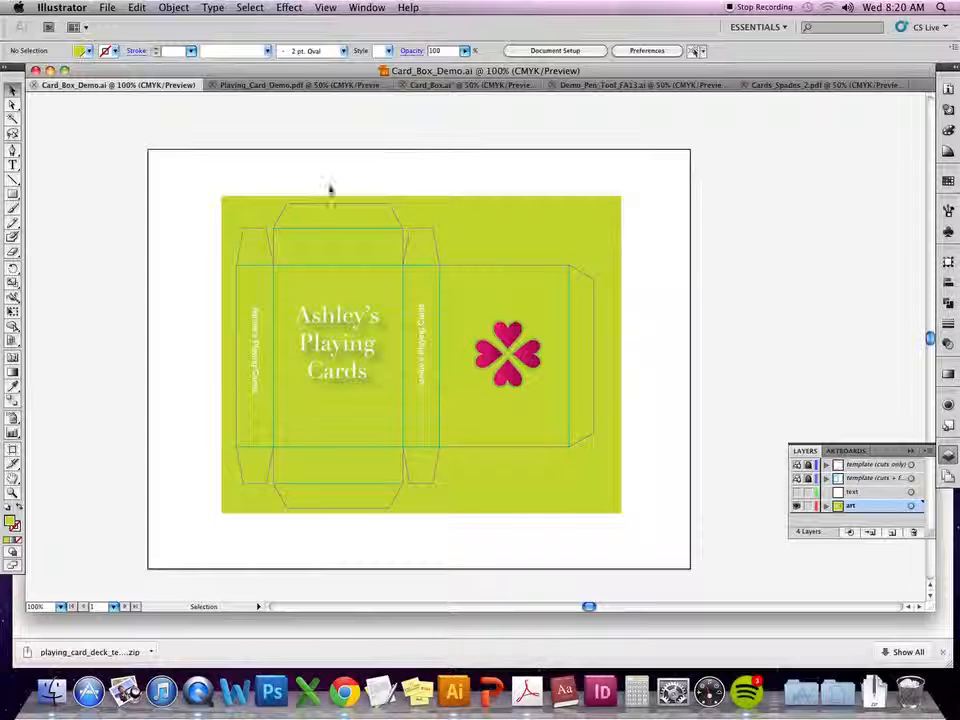
left_click(305, 86)
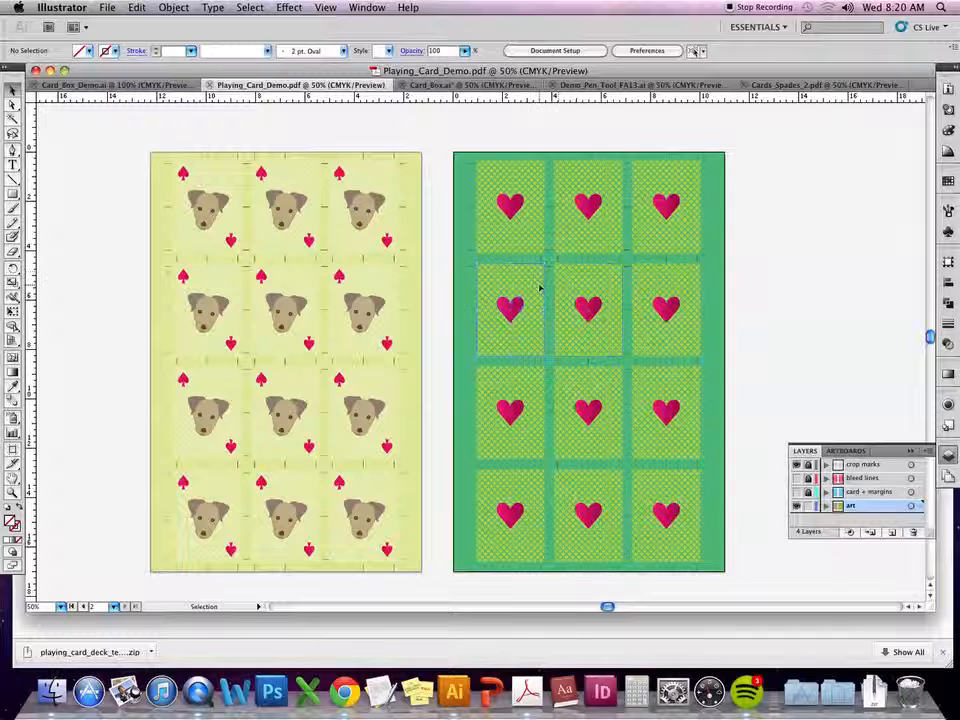
double_click(540, 287)
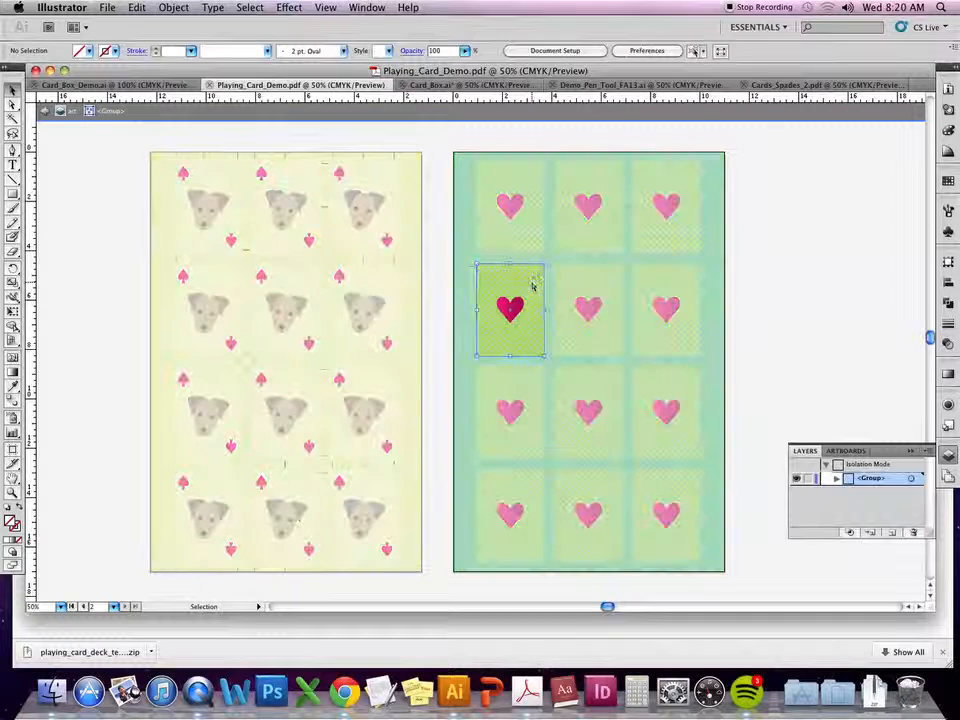
left_click(532, 284)
key("super+c")
left_click(752, 274)
key("Escape")
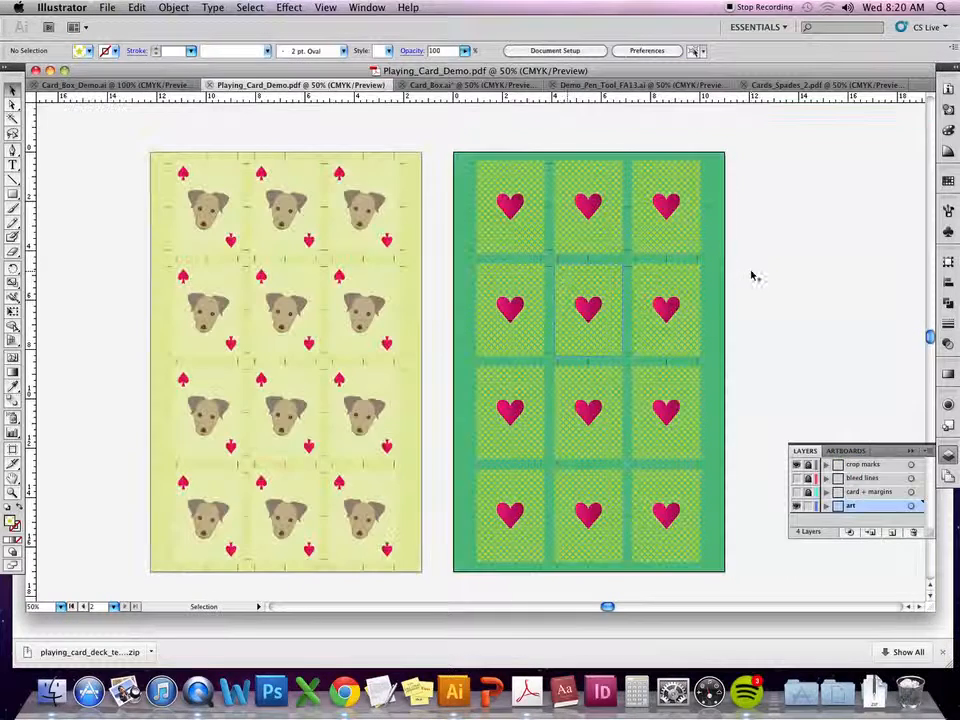
double_click(381, 280)
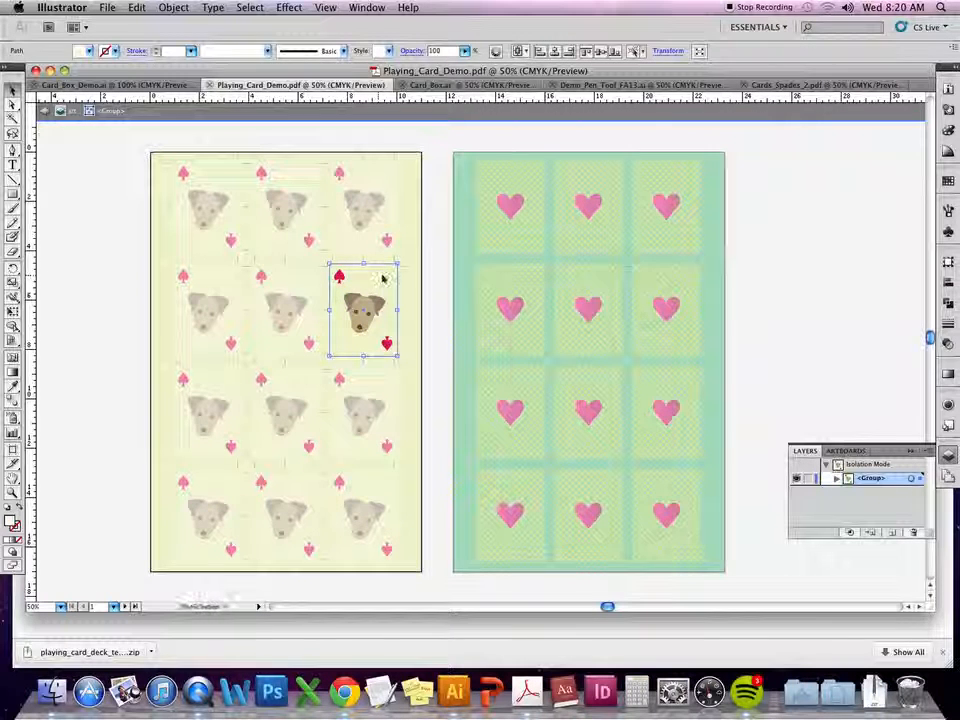
double_click(424, 236)
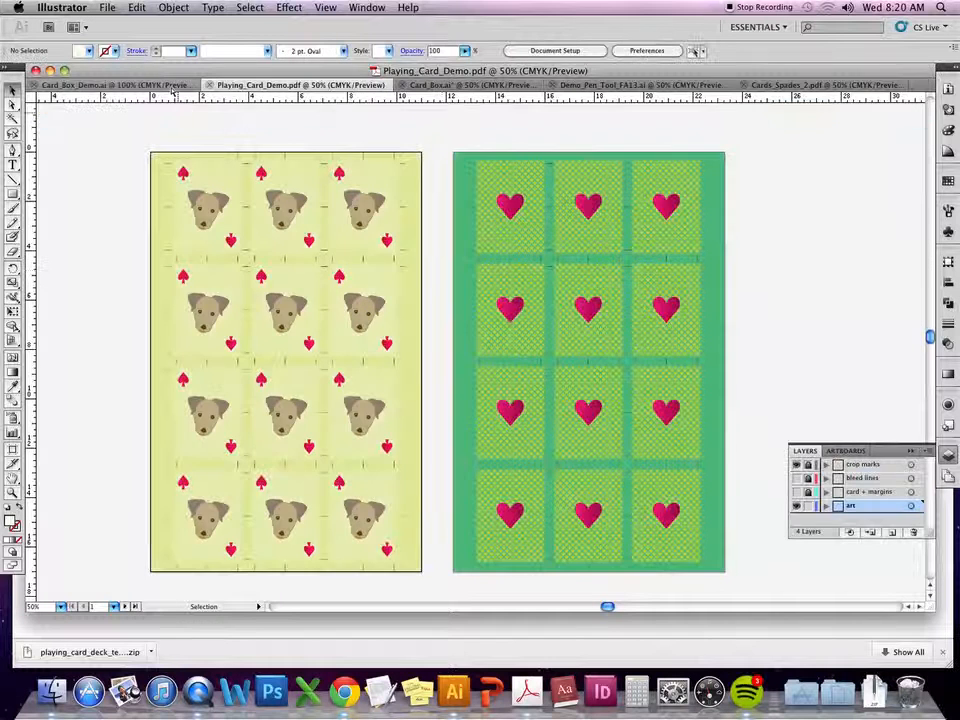
- Paste the star-patterned rectangle into Card_Box_Demo.ai and move it to the upper-left corner of the green background
left_click(120, 85)
left_click(390, 270)
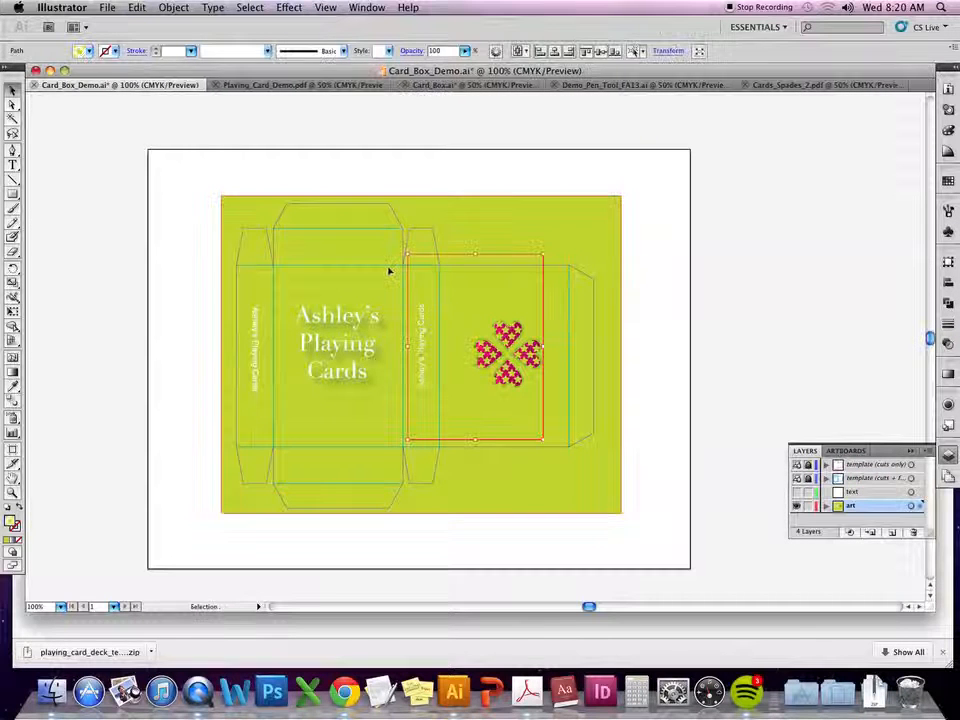
left_click_drag(499, 272, 310, 216)
left_click(727, 240)
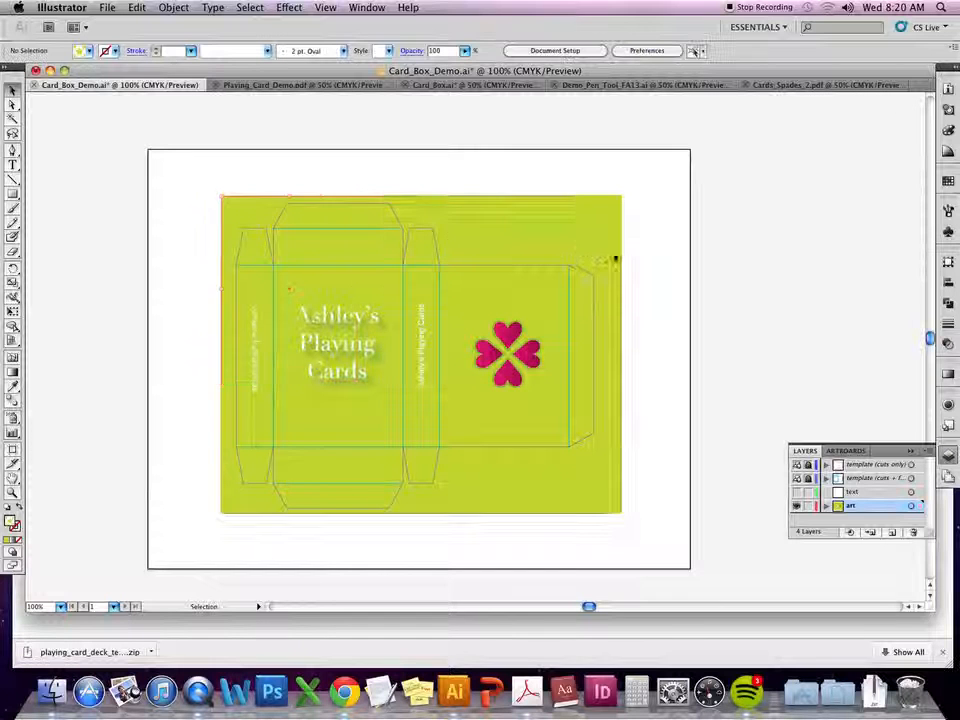
- Fill the box's background rectangle with the yellow-green star pattern swatch
left_click(600, 242)
left_click(949, 180)
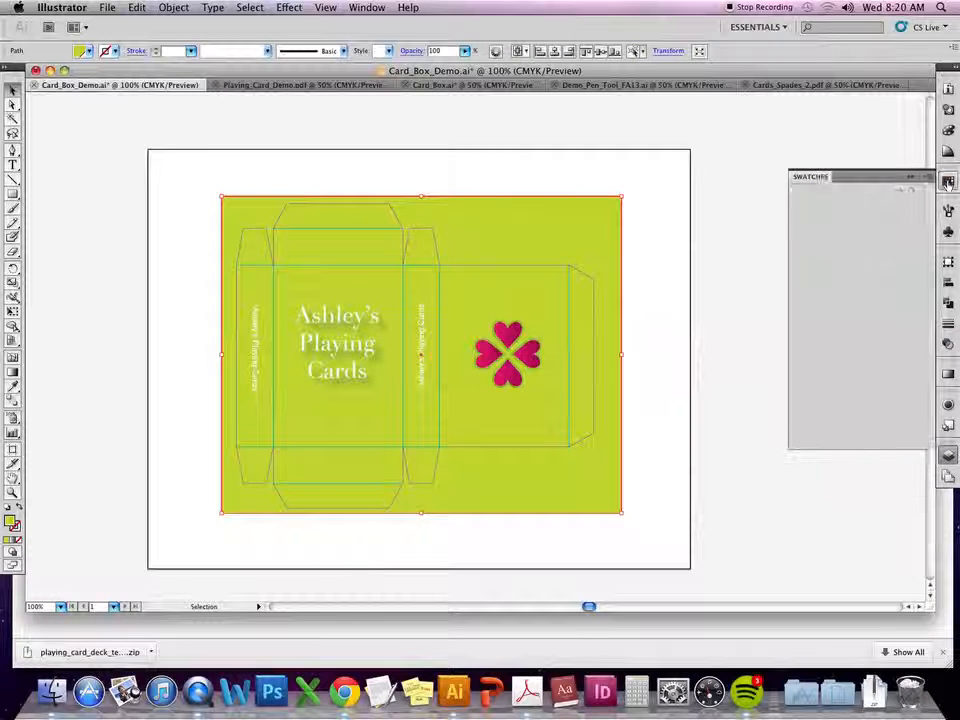
left_click(805, 217)
left_click(706, 261)
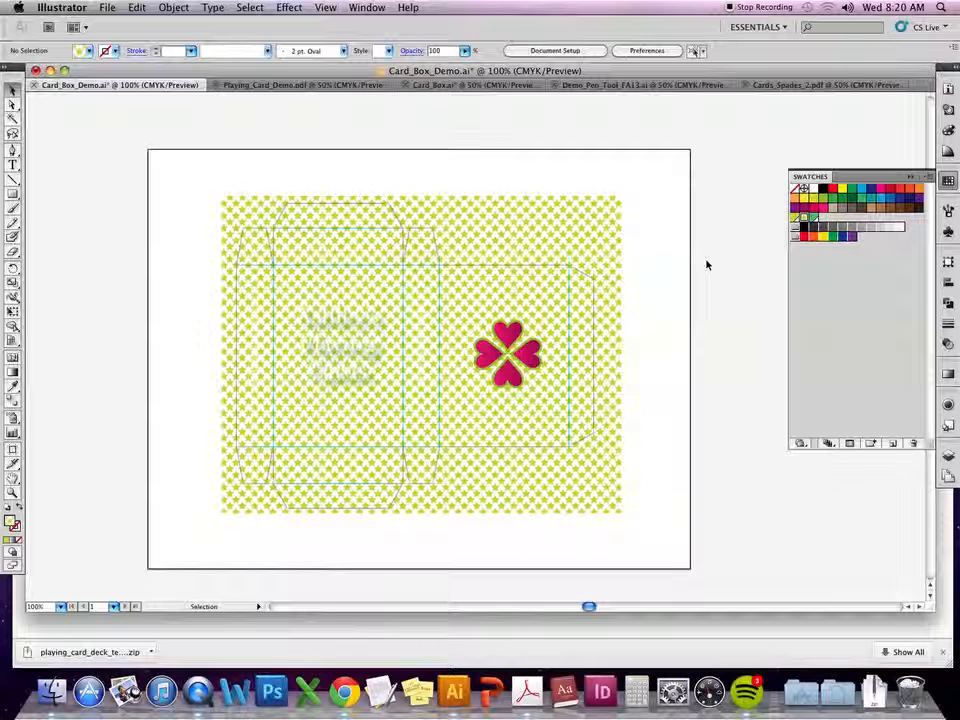
- Apply the solid yellow-green swatch as the fill of the box's background and deselect it
key("a")
left_click(606, 242)
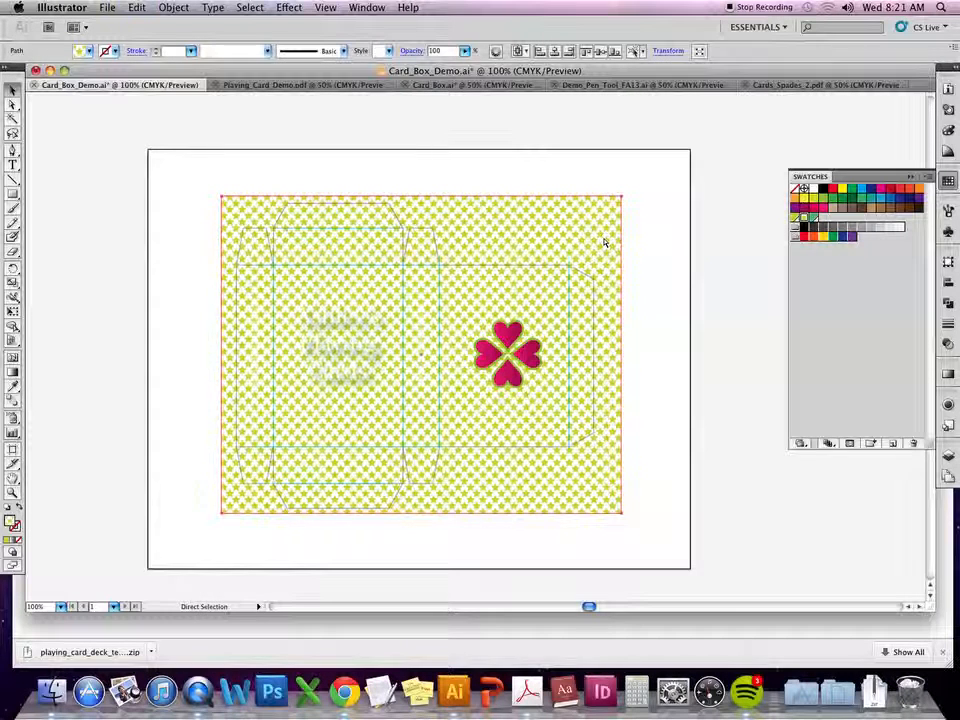
key("v")
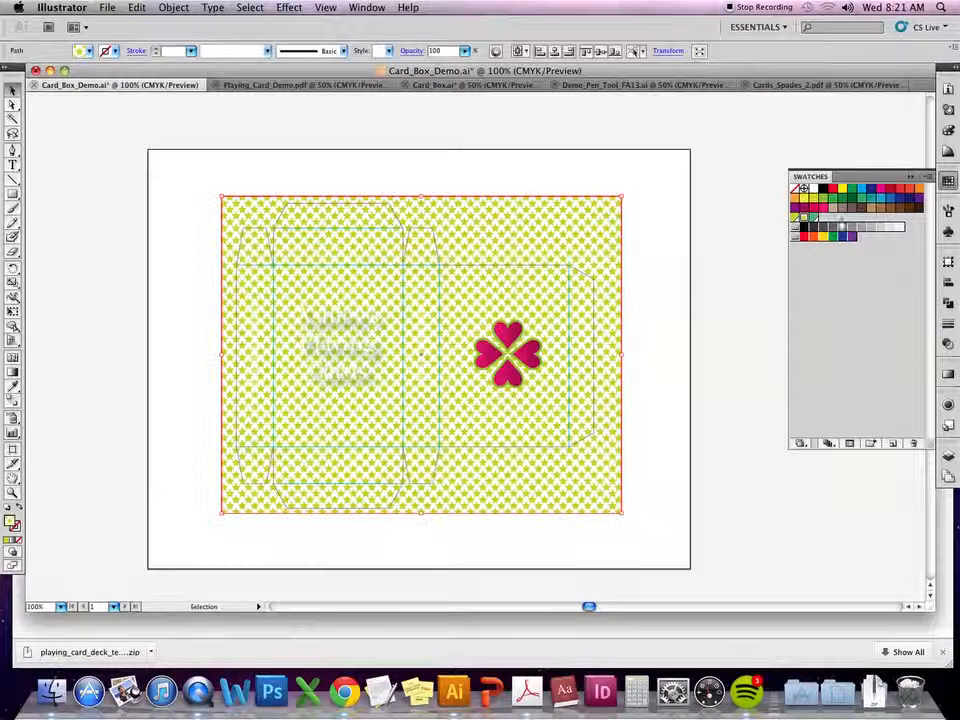
left_click(814, 205)
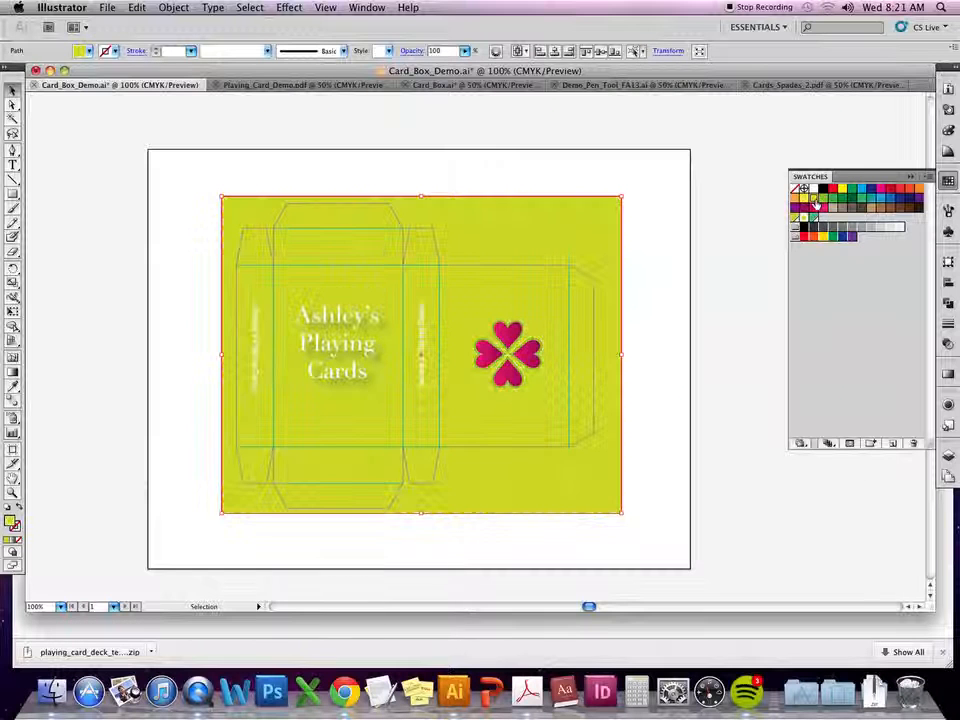
left_click(712, 209)
left_click_drag(661, 545, 648, 526)
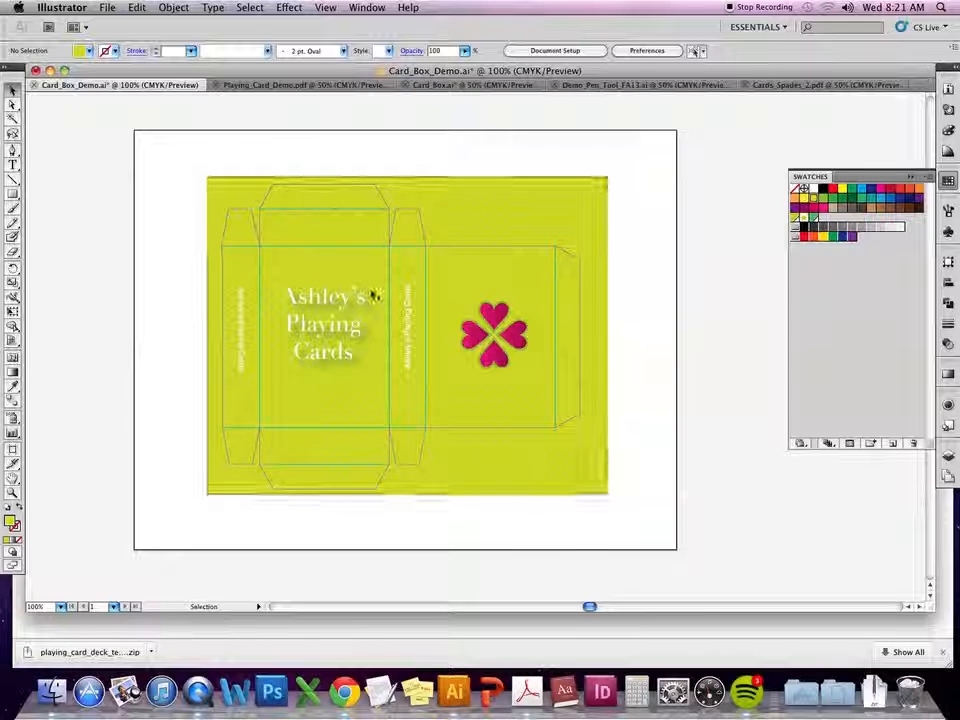
key("super+minus")
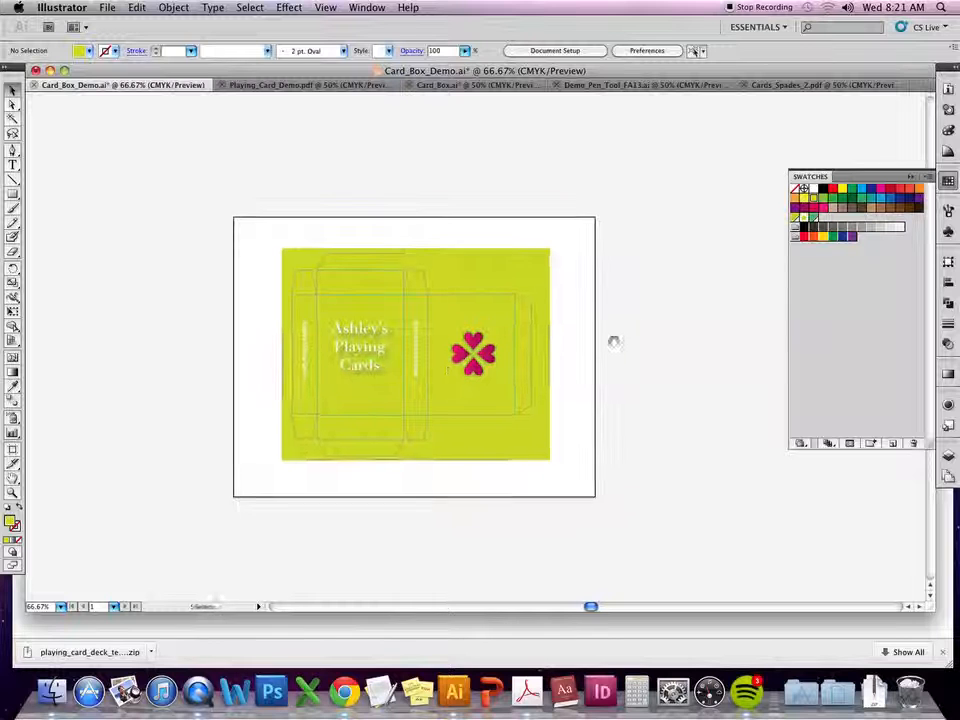
- Hide the art layer and unlock both template layers of the card box
left_click(521, 302)
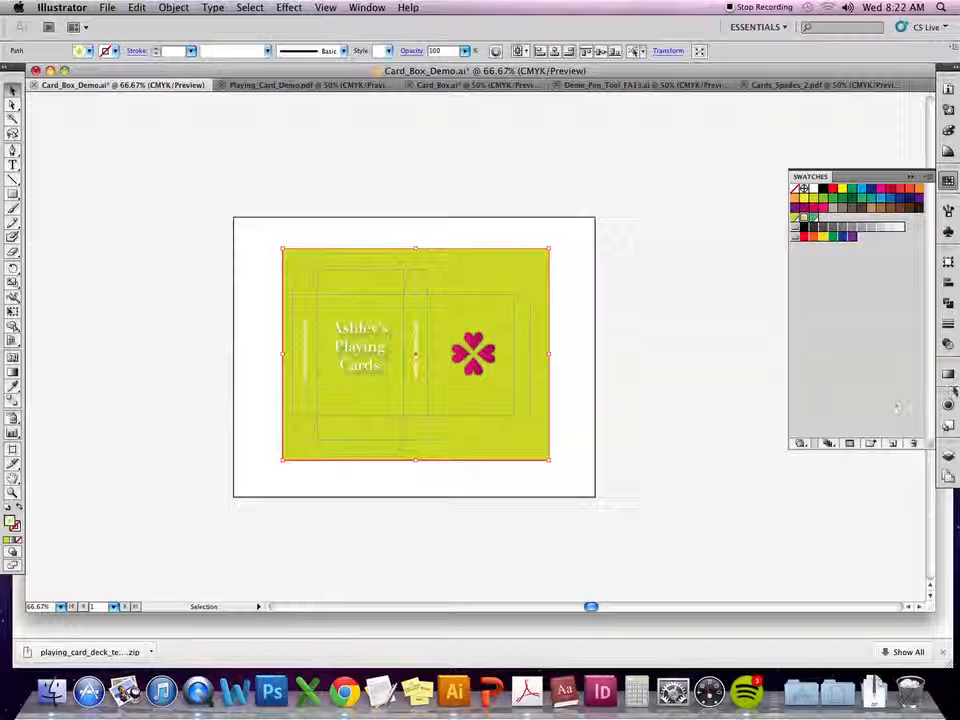
left_click(949, 455)
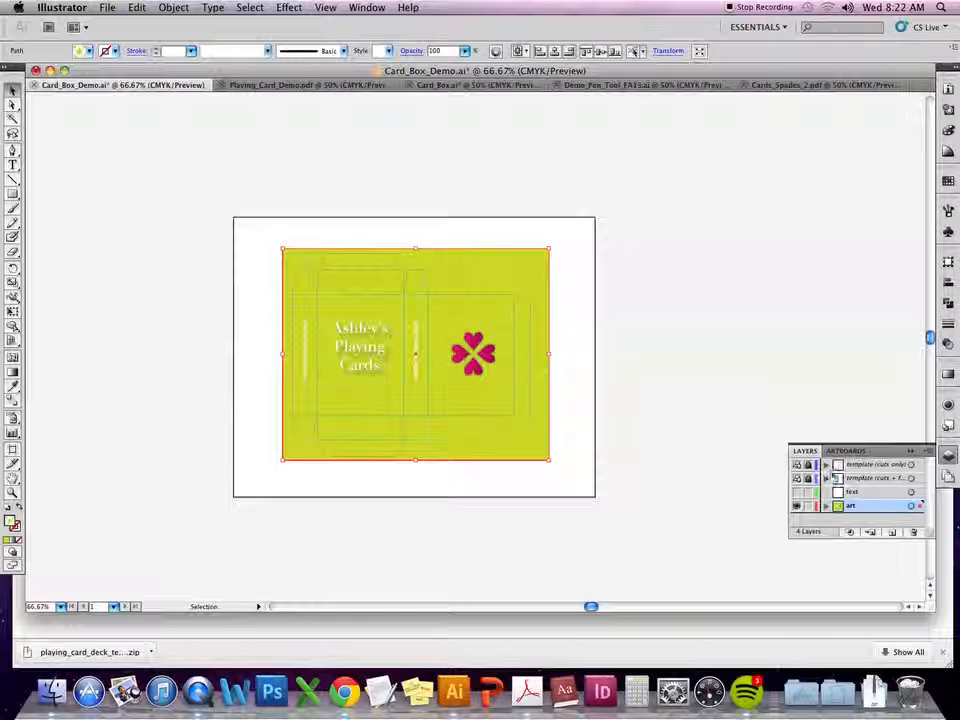
left_click(797, 505)
left_click(873, 464)
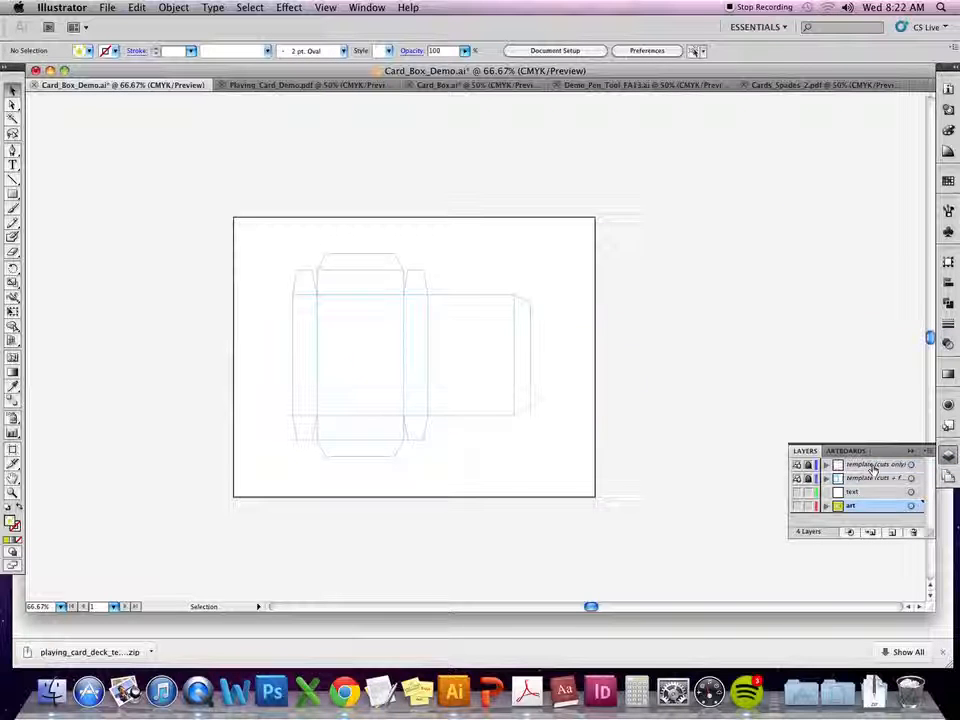
- Group all the box template lines and centre them horizontally and vertically on the artboard
left_click_drag(606, 193, 243, 500)
left_click_drag(596, 199, 209, 491)
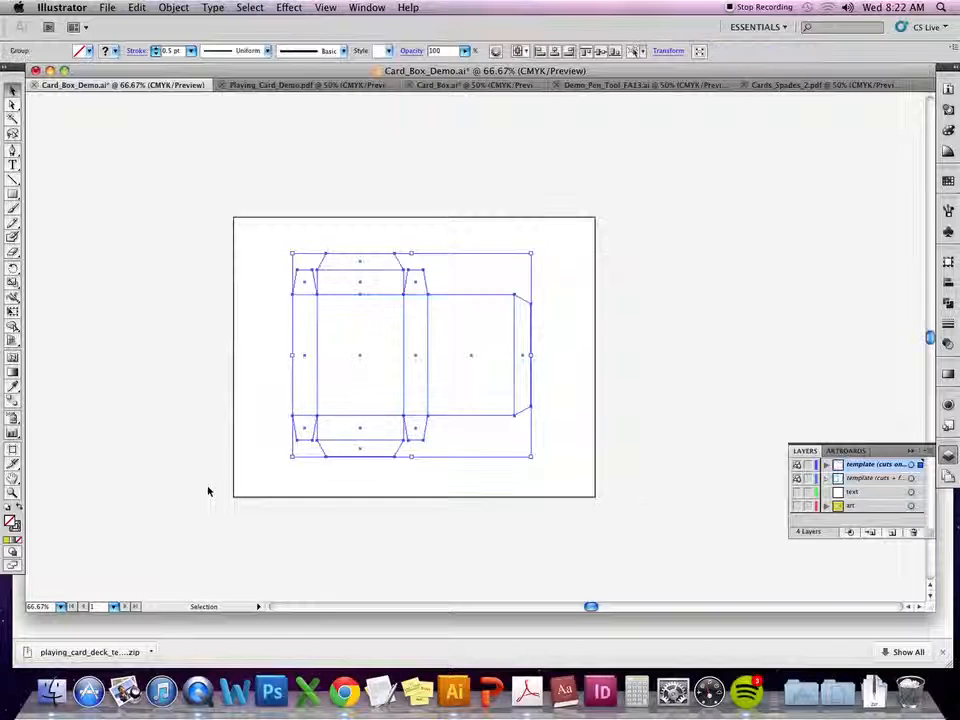
left_click(543, 222)
left_click_drag(583, 238, 231, 487)
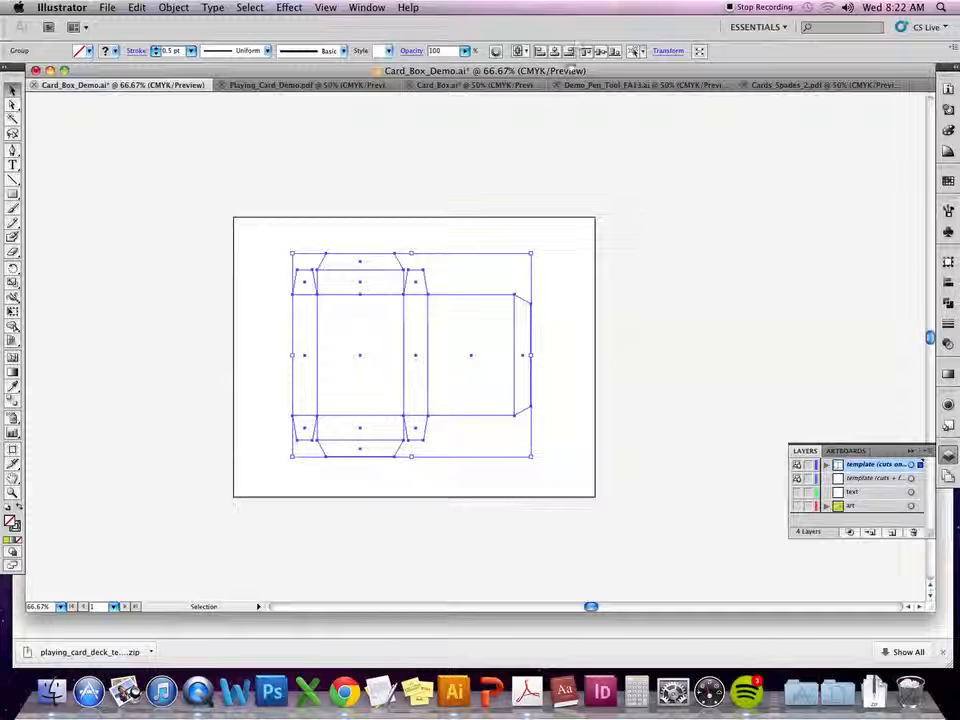
left_click(540, 52)
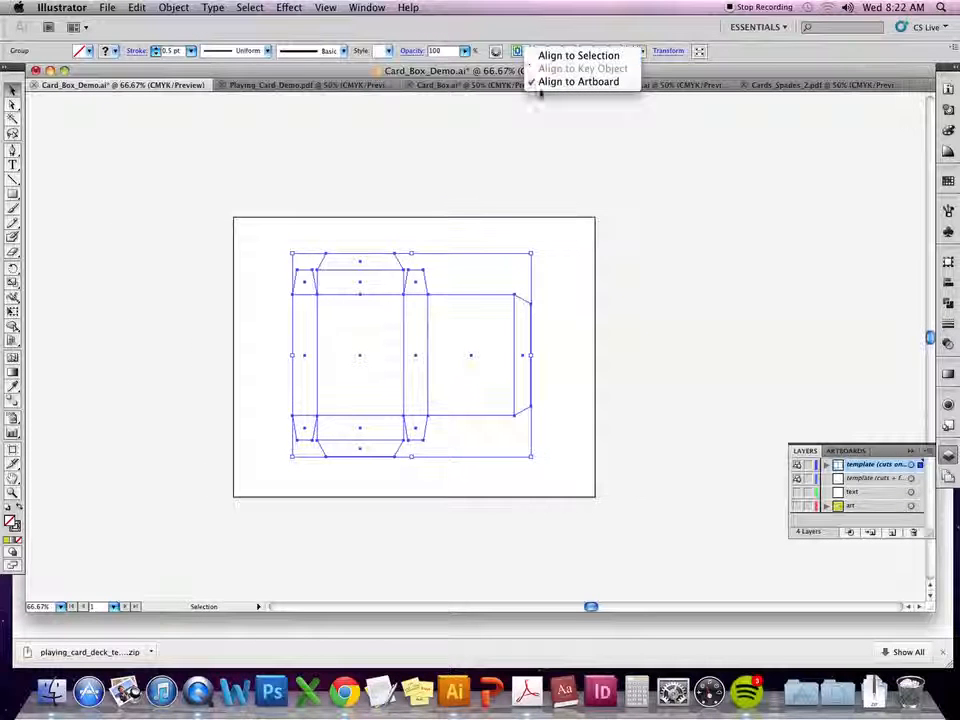
left_click(575, 78)
left_click(555, 51)
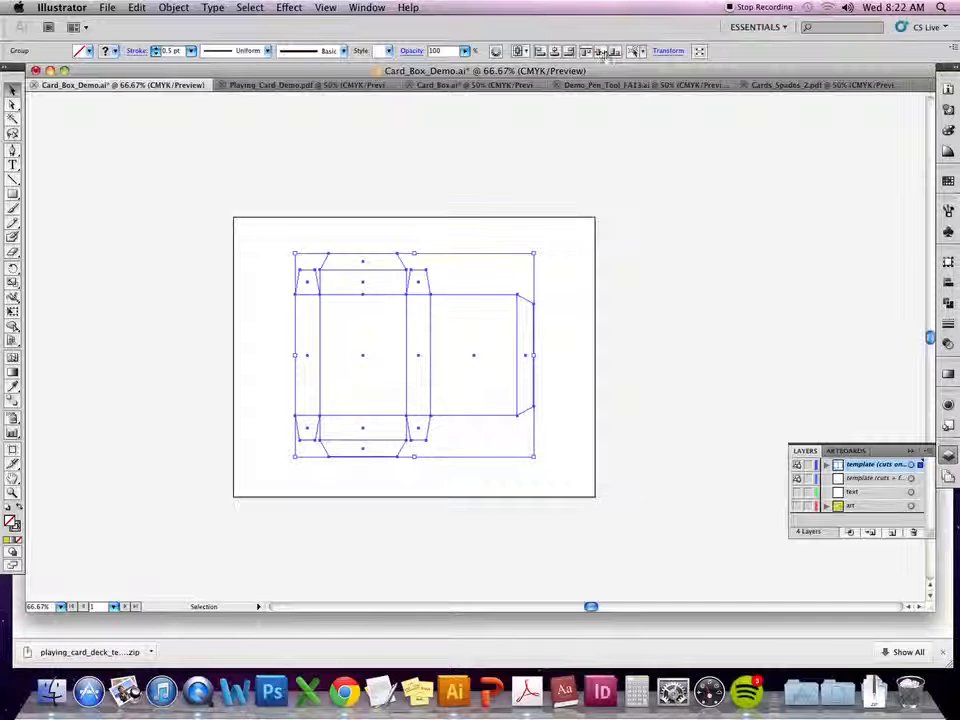
left_click(601, 51)
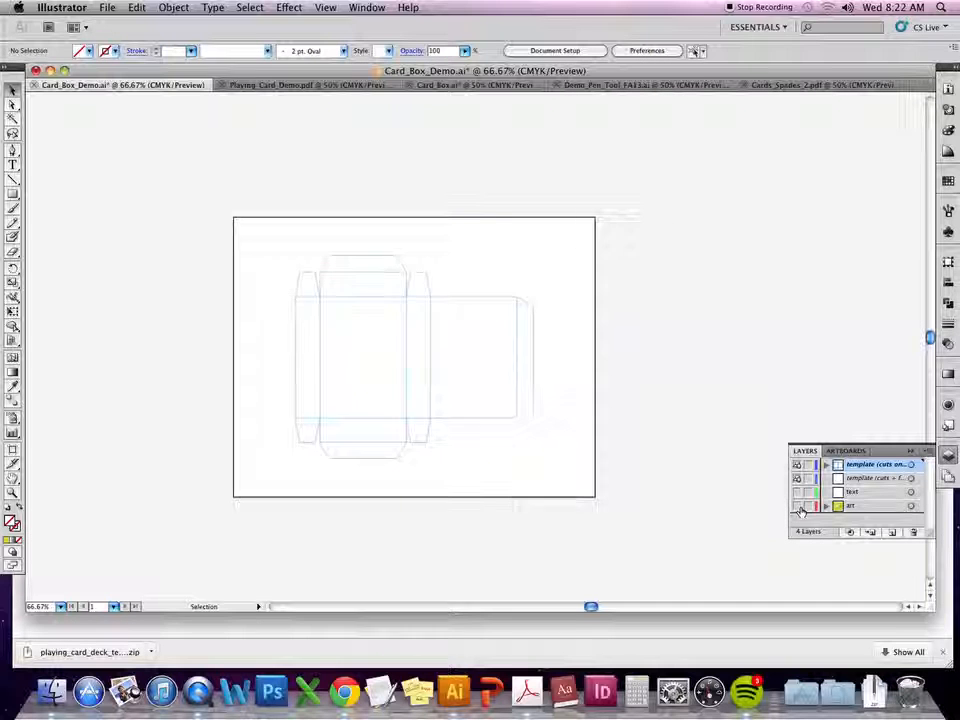
- Show the art layer, select the box artwork, and lock both template layers so only the artwork stays selected
left_click(797, 506)
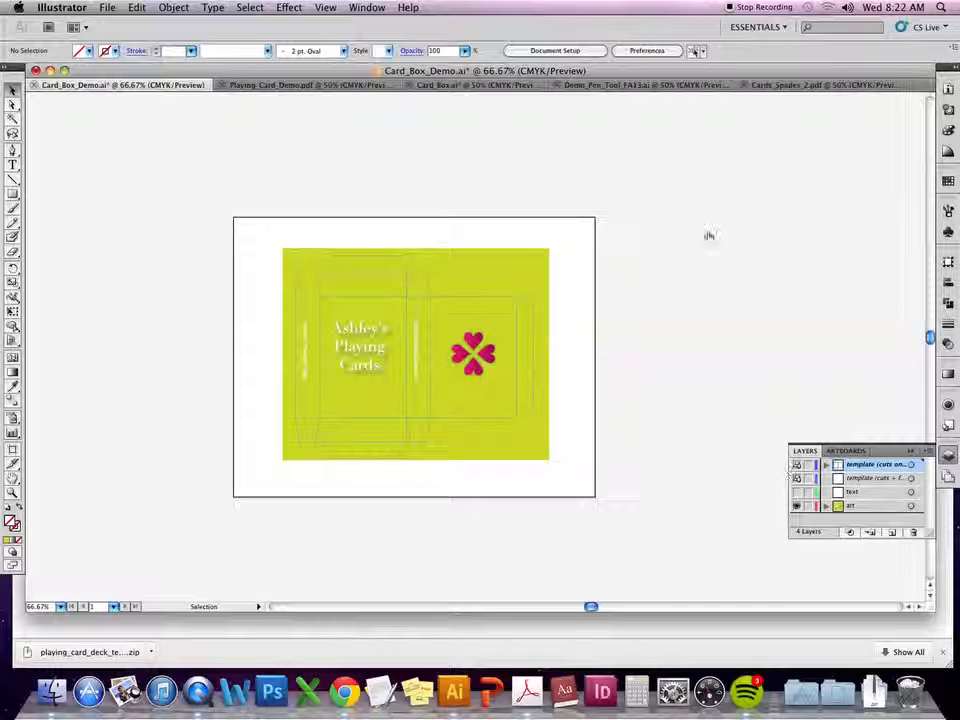
left_click_drag(690, 208, 160, 536)
left_click(174, 536)
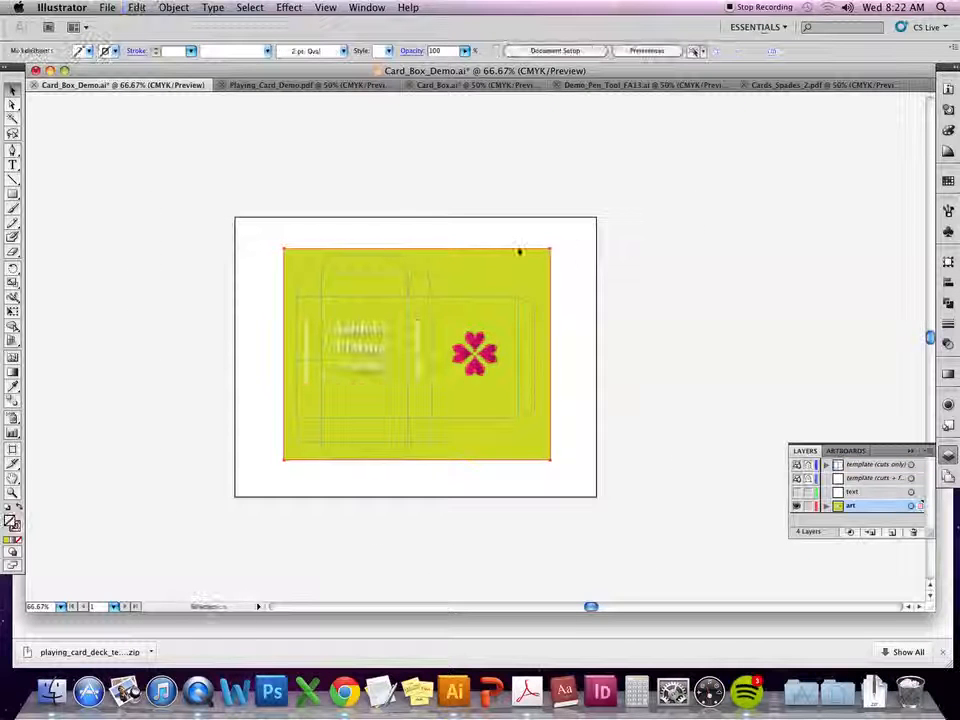
left_click_drag(604, 234, 226, 491)
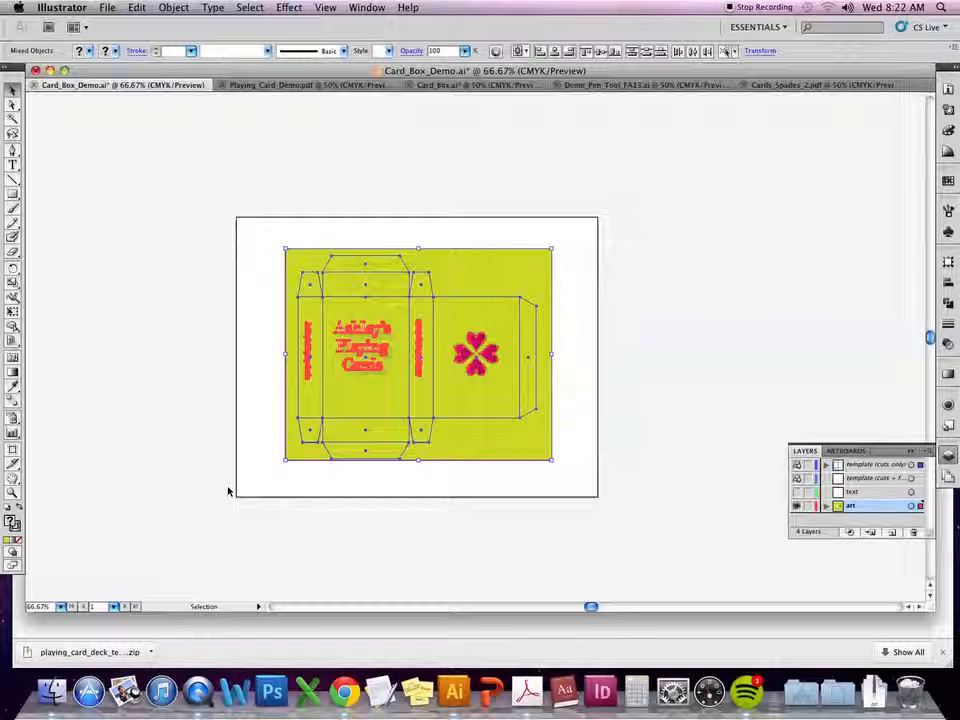
left_click(699, 399)
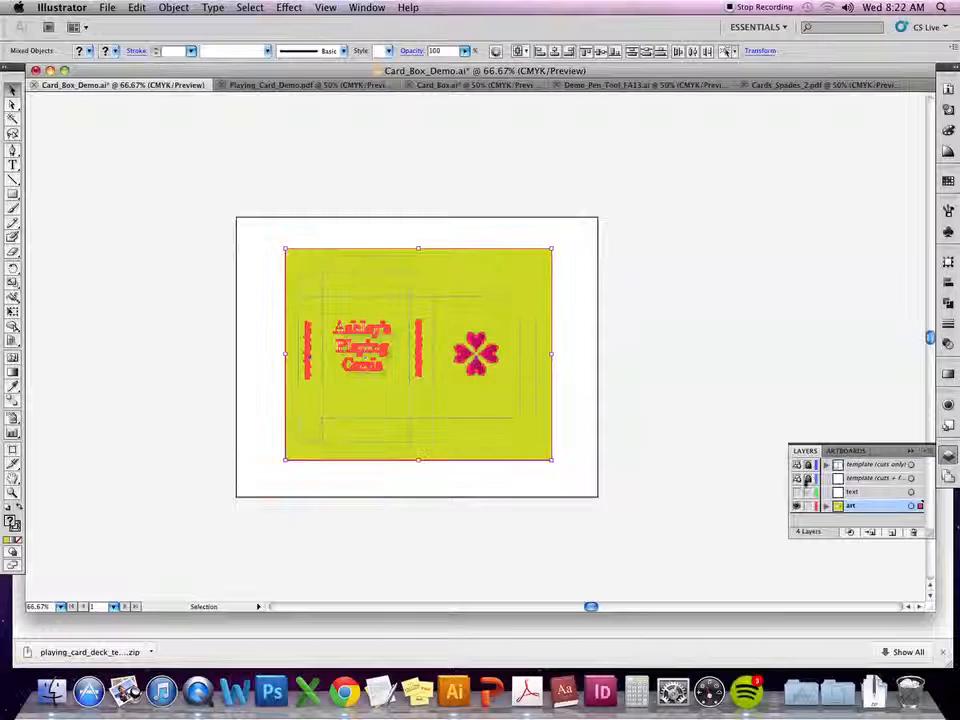
- Nudge the selected box artwork right and down so it sits centred behind the template outline, and deselect it
key("super+1")
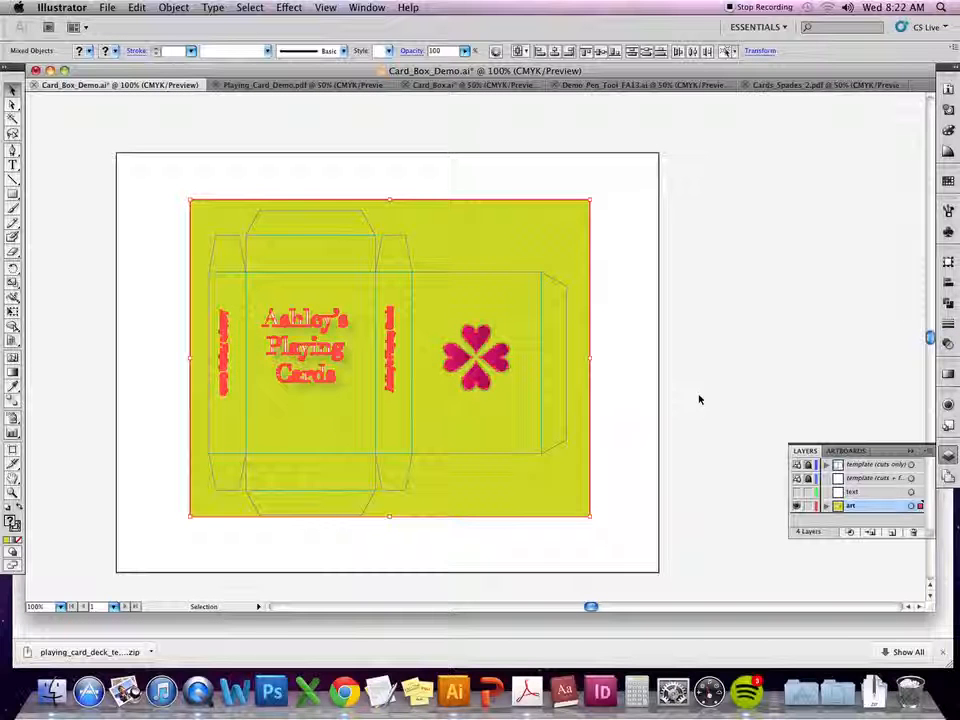
key("Right")
key("Right")
key("Right")
key("Right")
key("Right")
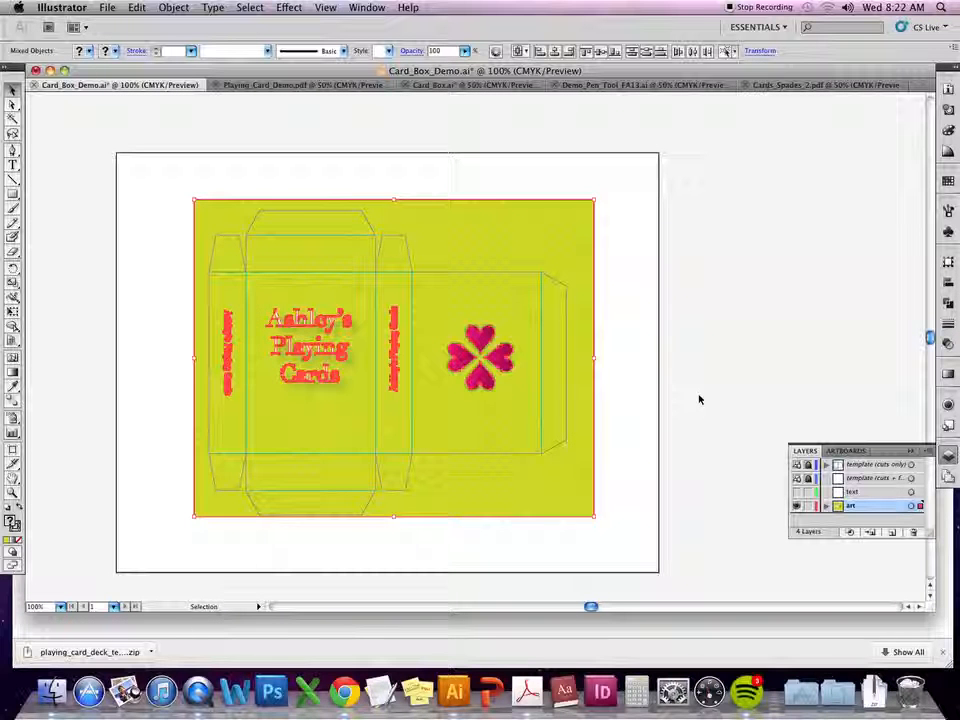
key("Down")
key("Down")
key("Down")
key("Down")
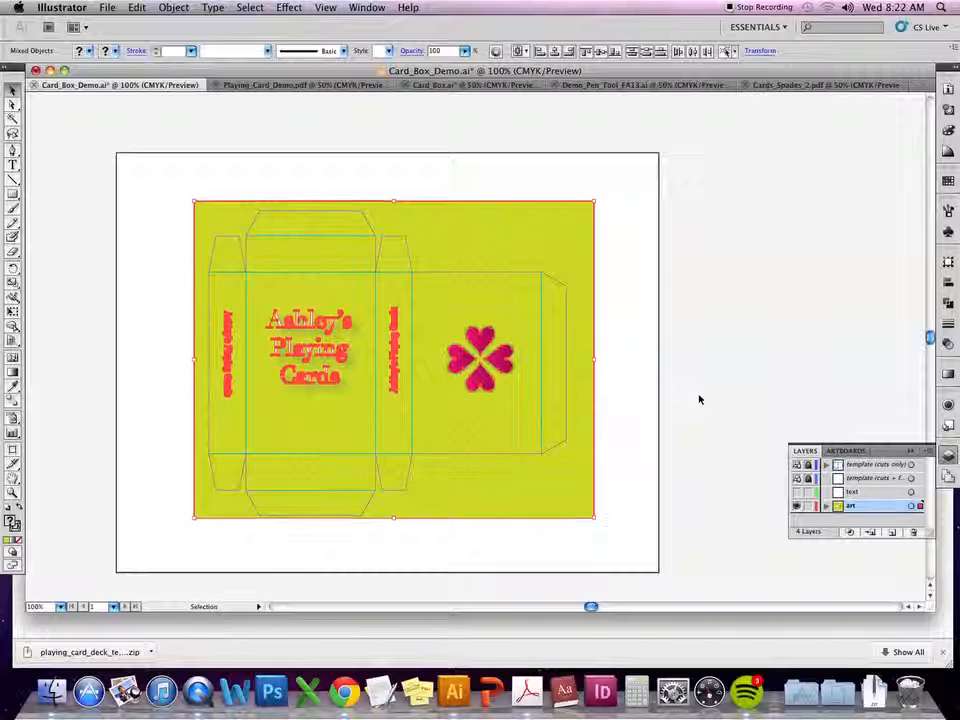
key("Down")
key("Down")
key("Down")
key("Down")
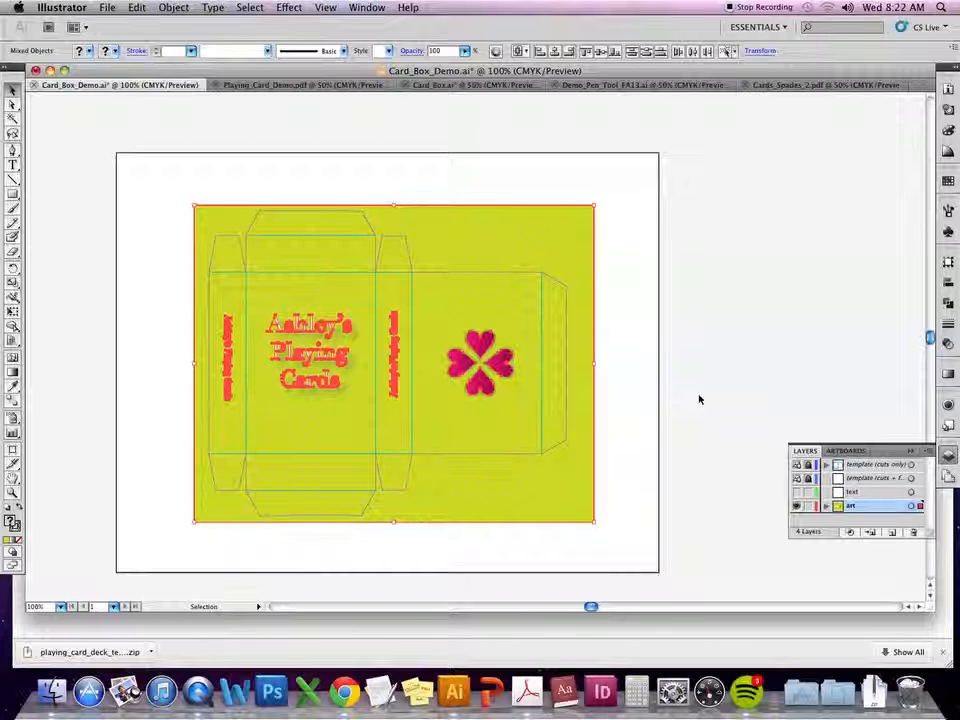
left_click(754, 294)
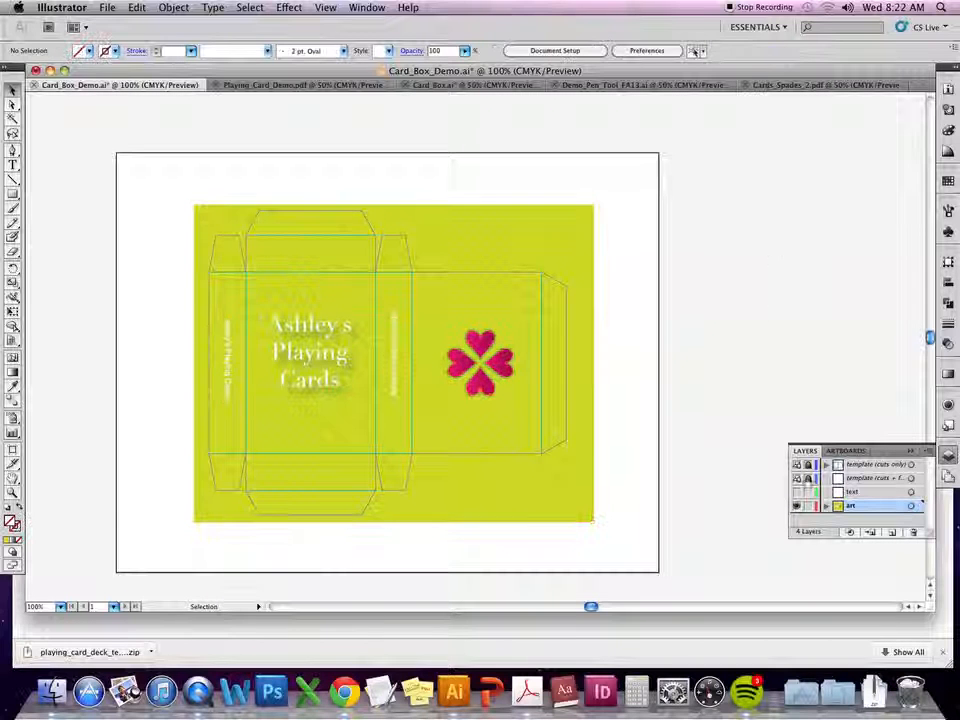
- Lock the art layer, unlock both template layers, and duplicate the artboard with its template lines to the right of the original
left_click(796, 491)
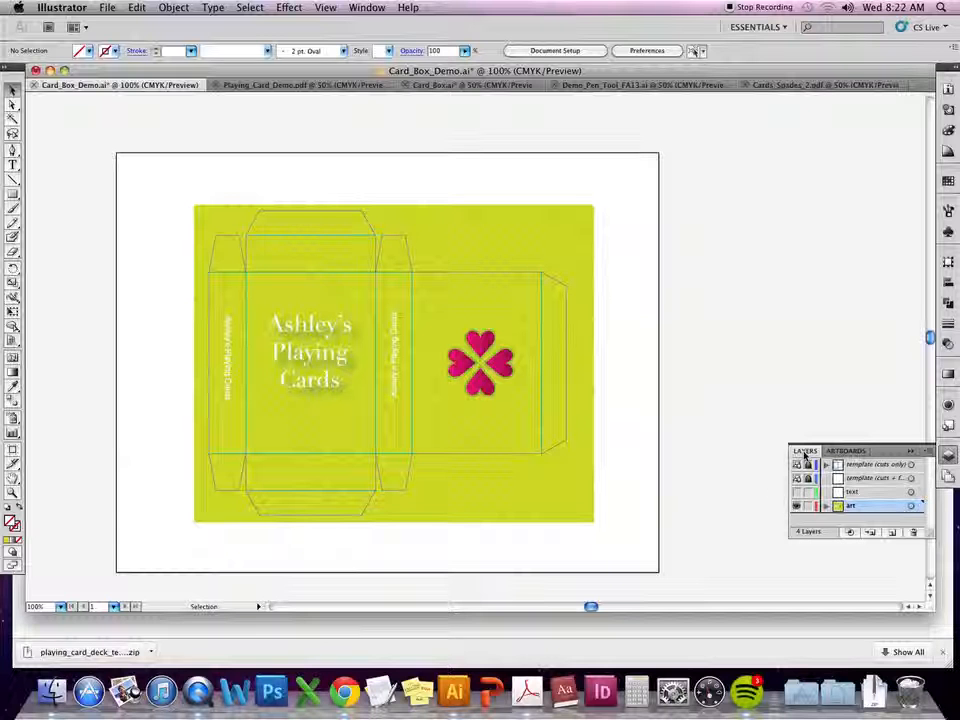
key("super+minus")
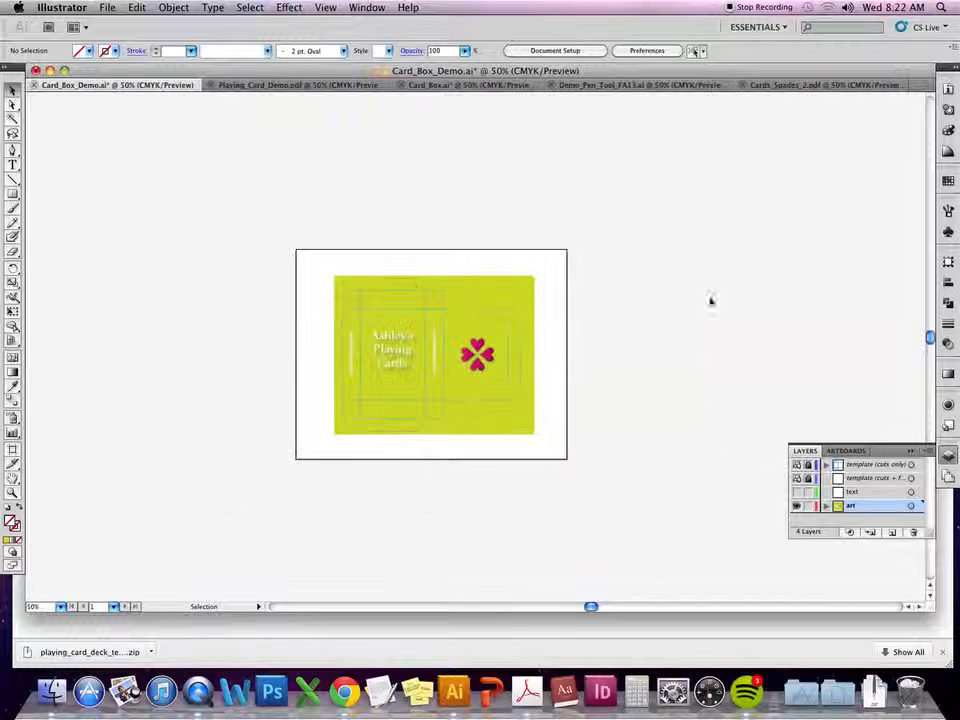
scroll(698, 357, "up", 3)
scroll(698, 357, "right", 2)
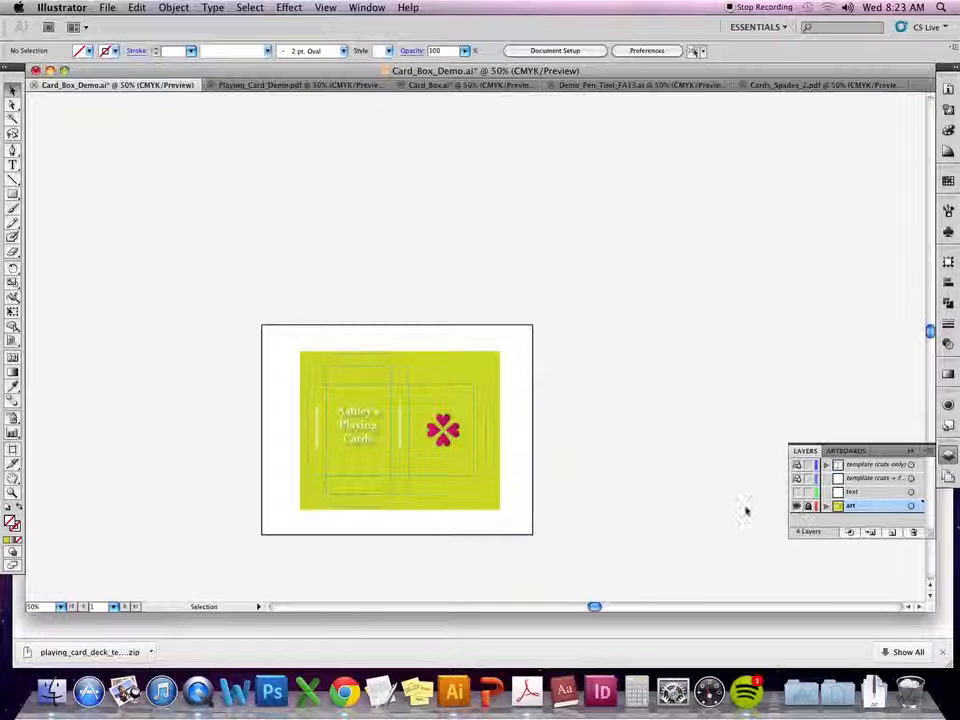
left_click(12, 449)
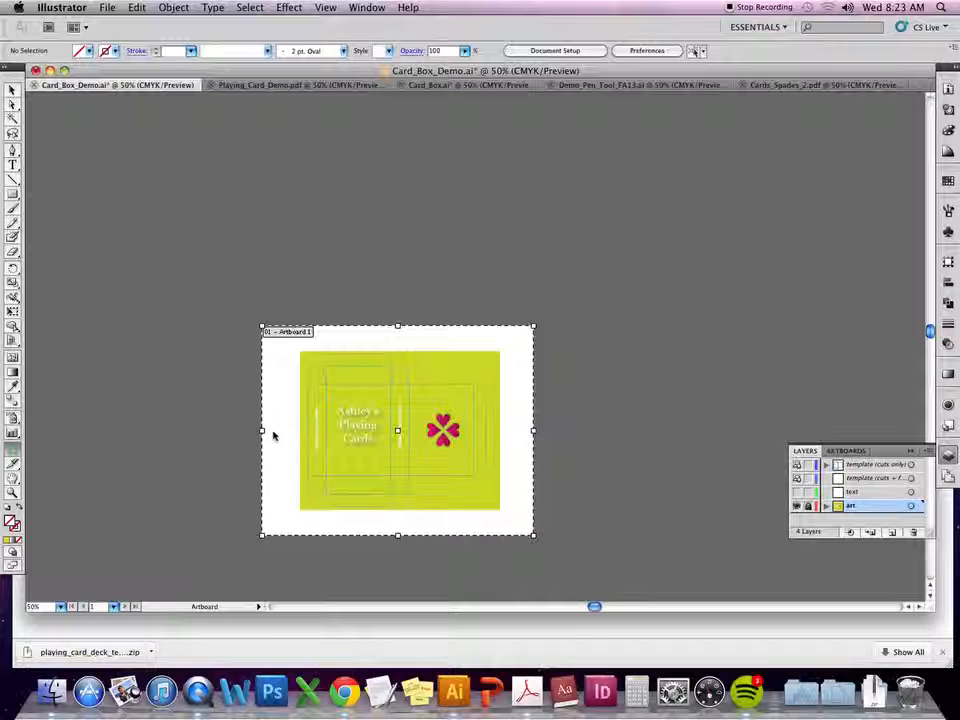
left_click_drag(281, 423, 592, 423)
left_click(12, 90)
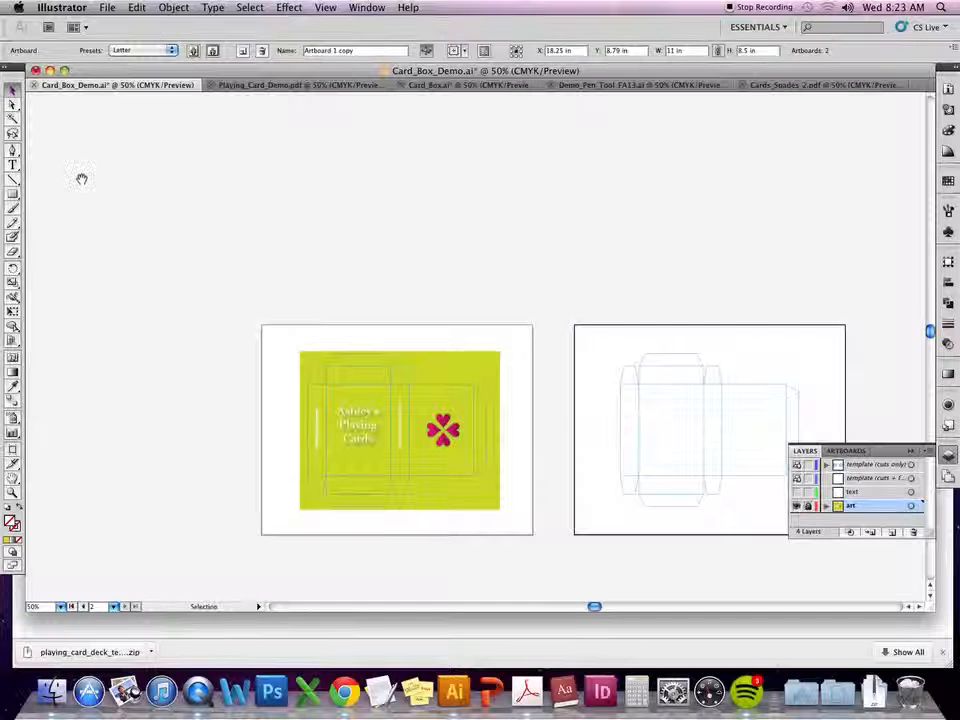
- Flip the box template on the copied artboard horizontally and deselect it
scroll(489, 497, "right", 5)
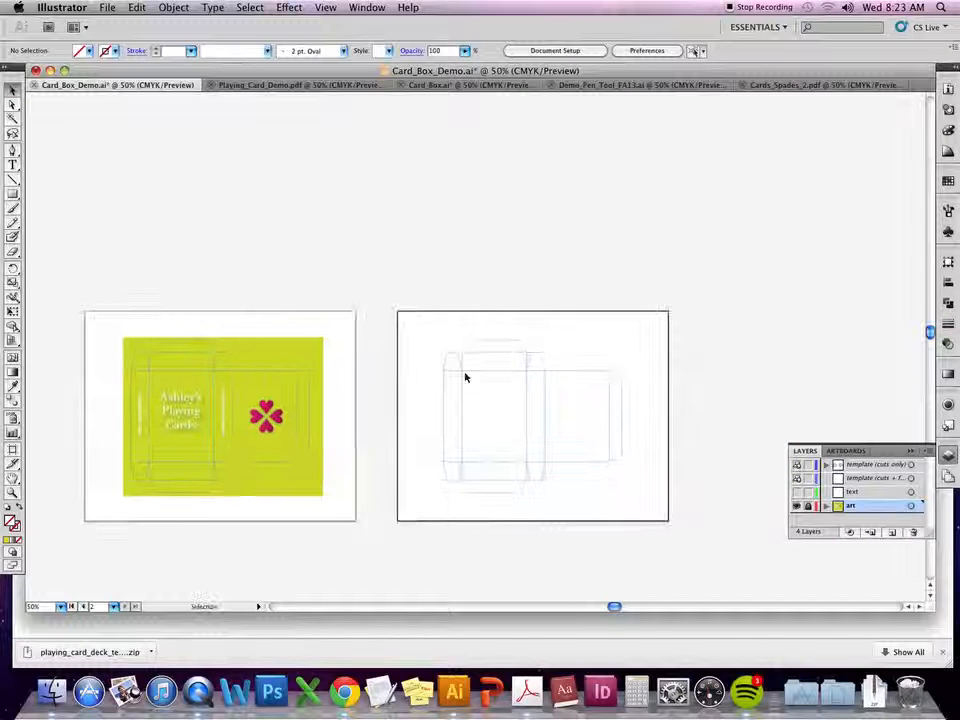
left_click_drag(399, 279, 655, 532)
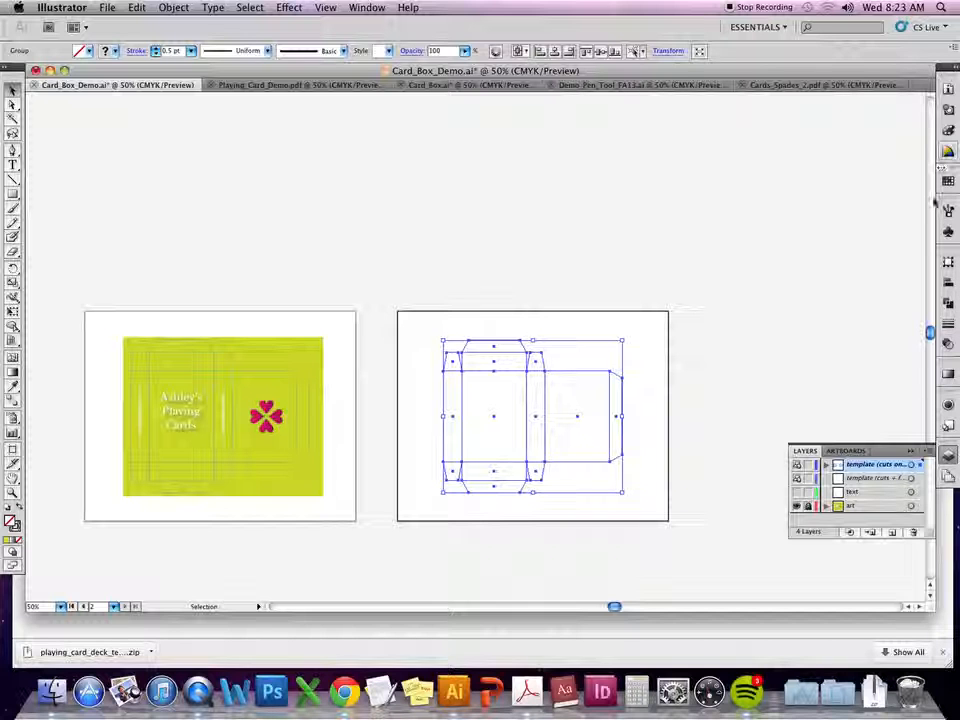
left_click(949, 264)
left_click(949, 265)
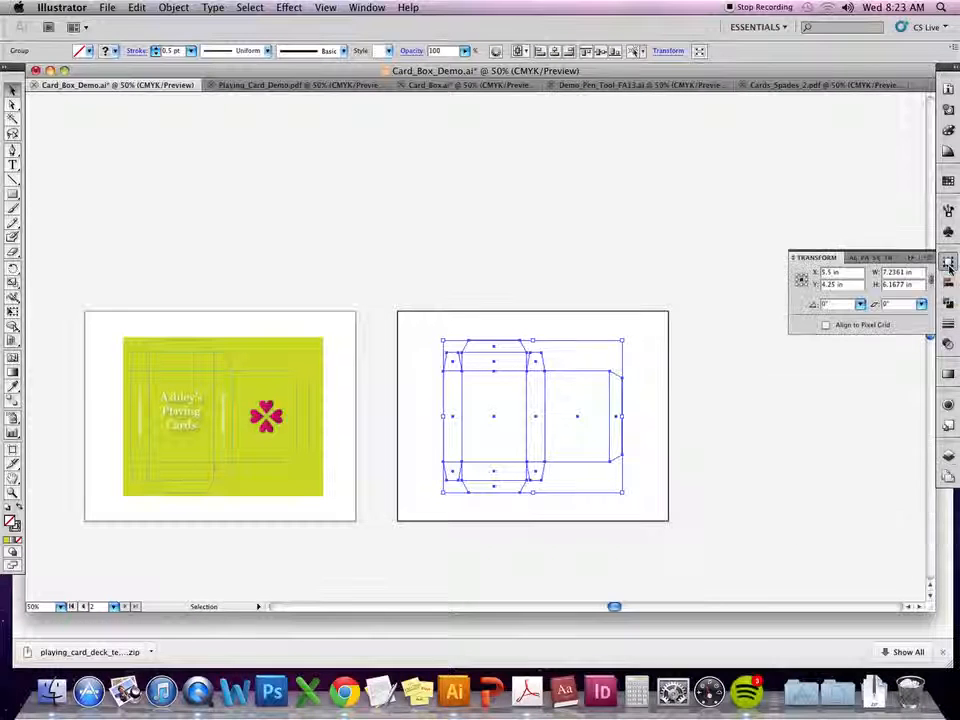
left_click(926, 258)
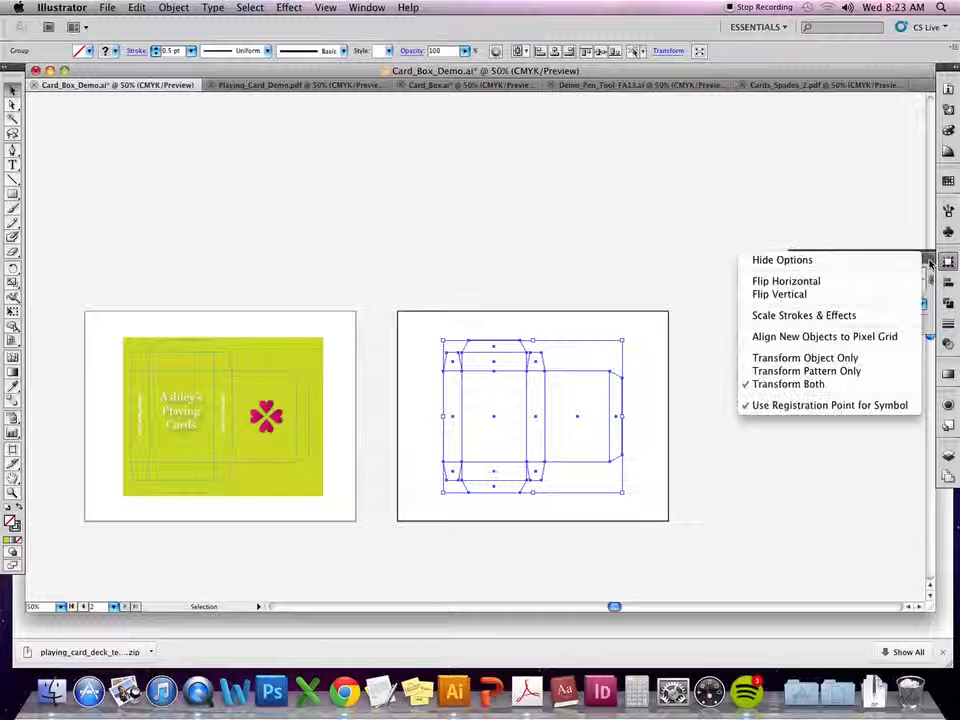
left_click(911, 281)
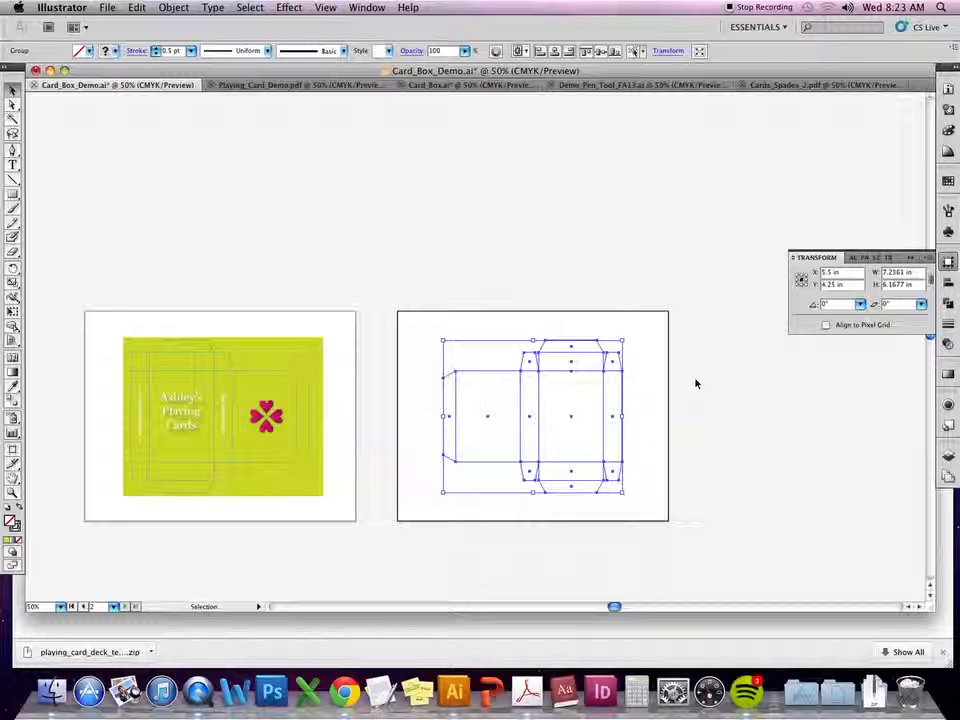
left_click(712, 339)
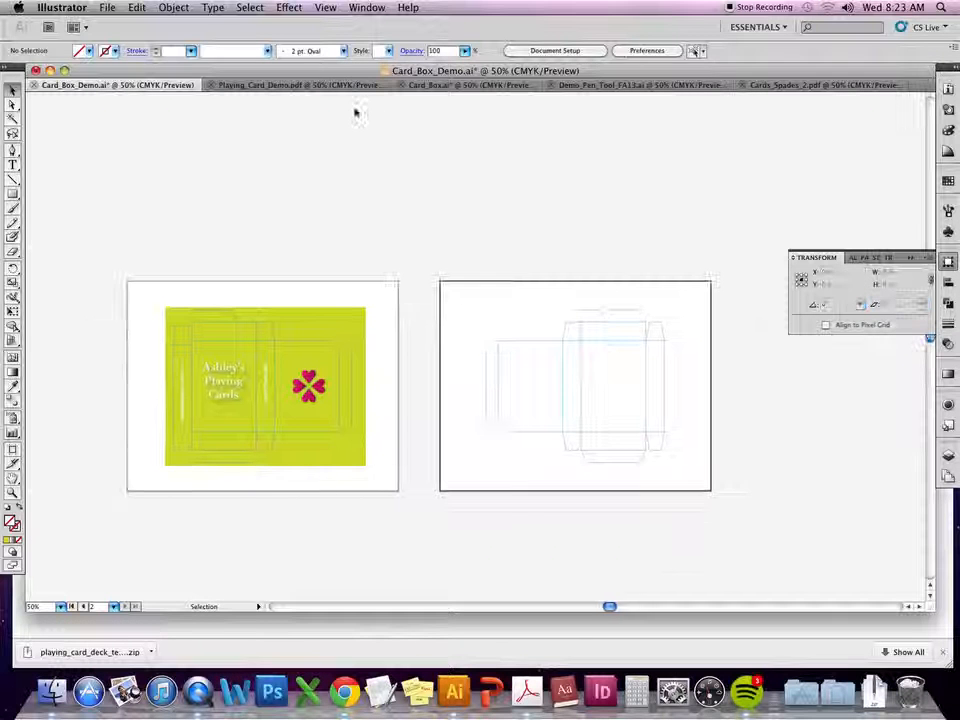
- Copy the pale star-patterned background of one card from Playing_Card_Demo.pdf and paste it into Card_Box_Demo.ai
left_click(290, 85)
double_click(375, 280)
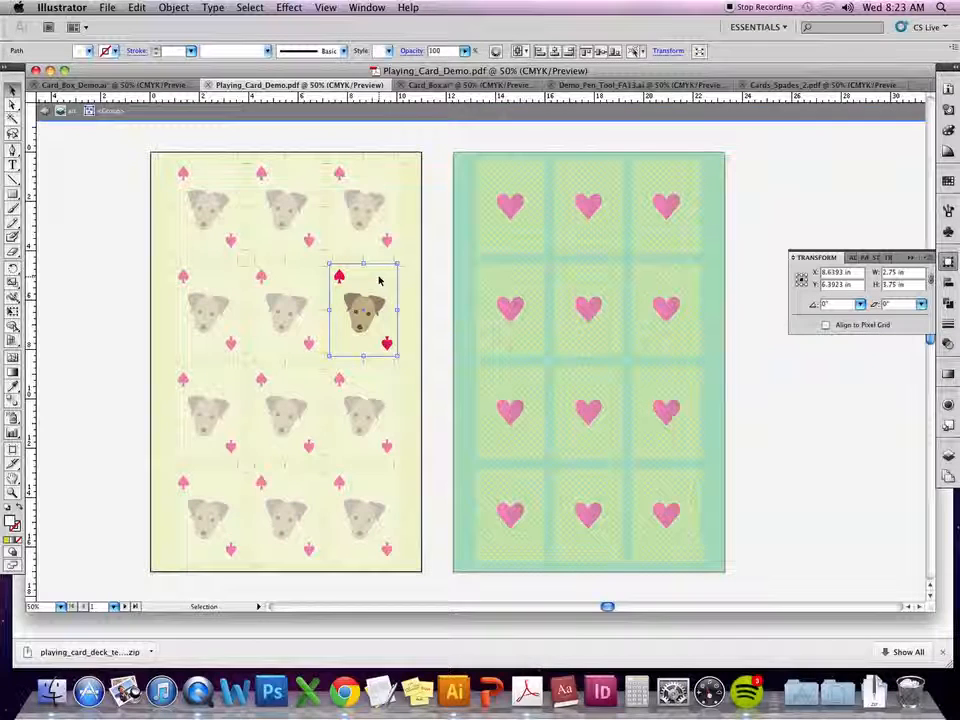
left_click(222, 126)
double_click(222, 126)
left_click(146, 85)
key("super+v")
left_click_drag(504, 315, 540, 214)
- Draw a rectangle about 10.33 × 7.89 in with the pale star-pattern fill over the template on the second artboard
left_click(265, 267)
key("m")
left_click_drag(445, 290, 700, 487)
key("v")
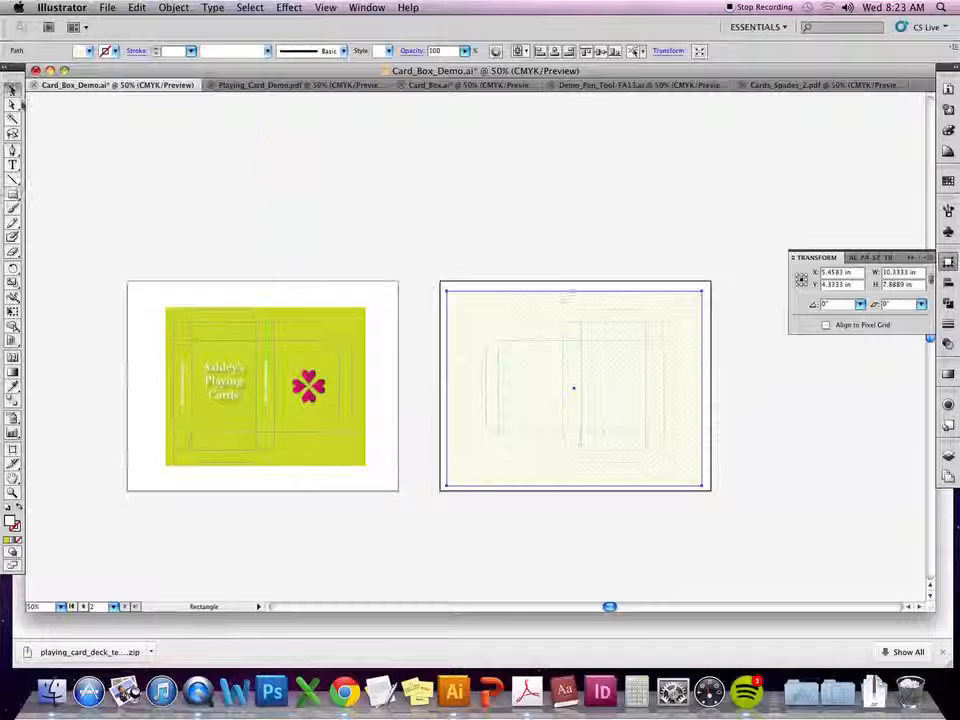
- Copy the solid pale green page background from Playing_Card_Demo.pdf and paste it into Card_Box_Demo.ai, aligned with the second artboard's top corners
left_click(281, 113)
left_click(285, 88)
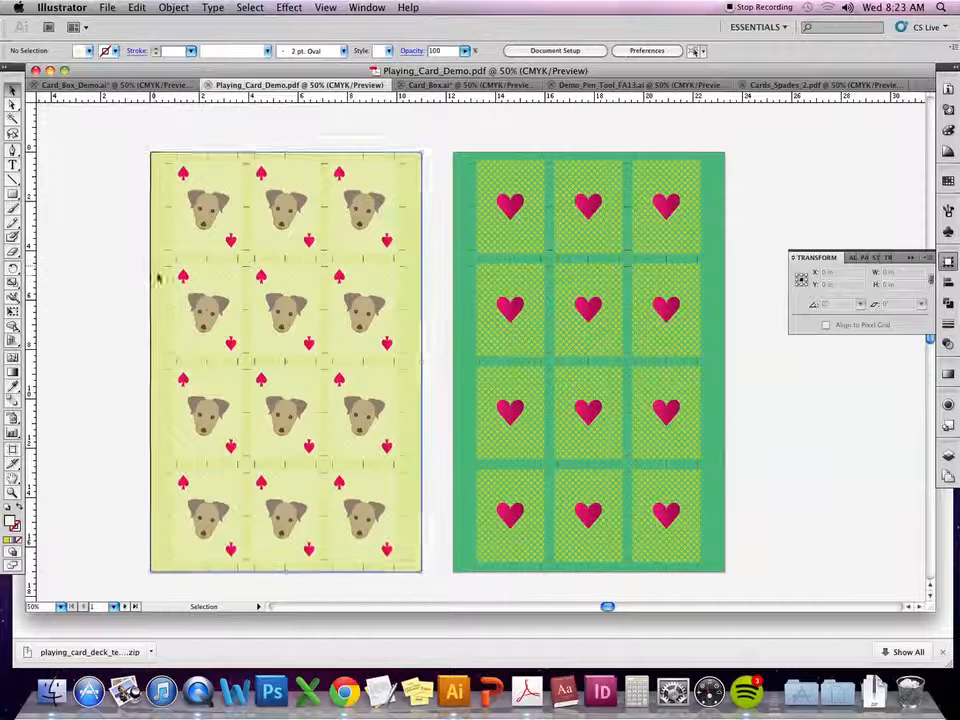
left_click(155, 273)
key("ctrl+c")
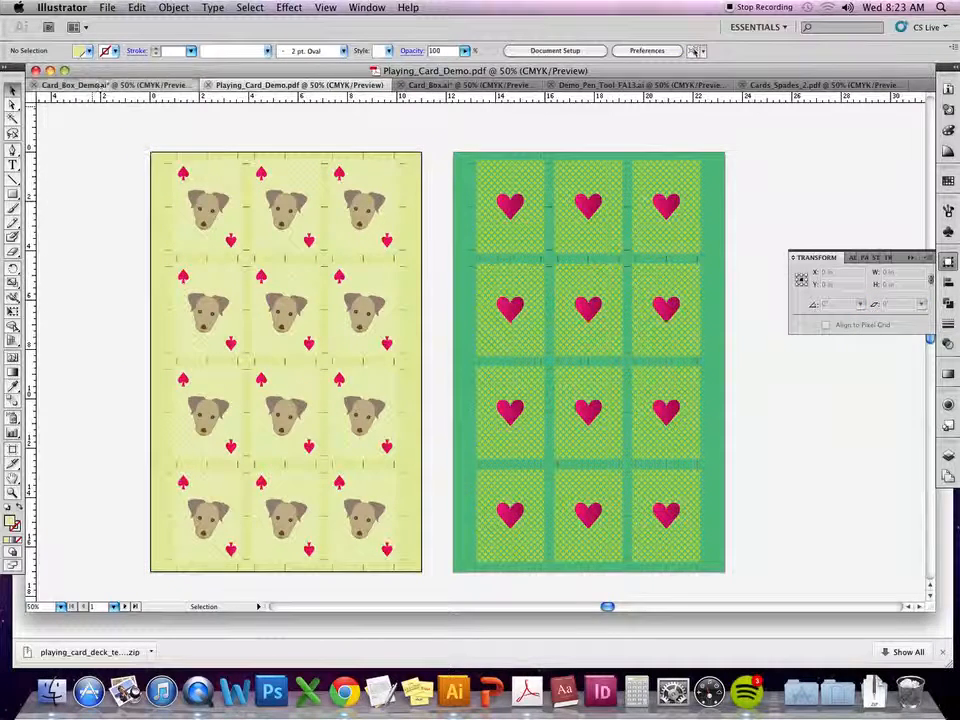
left_click(115, 85)
key("ctrl+v")
left_click_drag(611, 133, 711, 282)
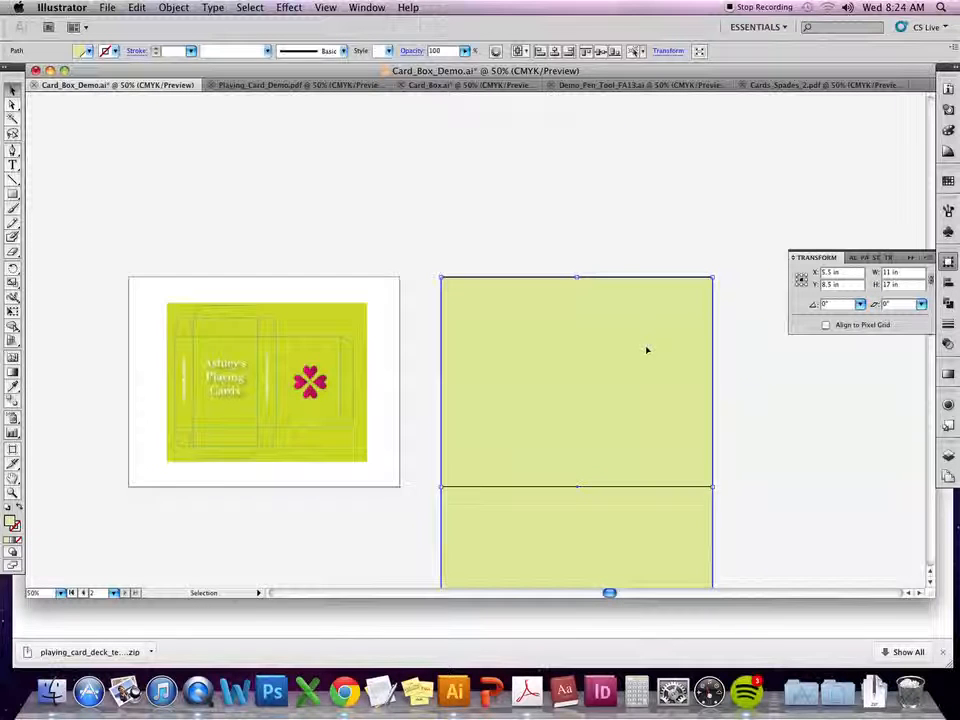
- Shorten the pale green rectangle to 8.5 in high to match the second artboard and place it behind the star pattern and template lines
scroll(645, 349, "down", 5)
left_click_drag(576, 559, 575, 350)
left_click(573, 367)
left_click(576, 323)
key("super+x")
key("super+b")
left_click(519, 488)
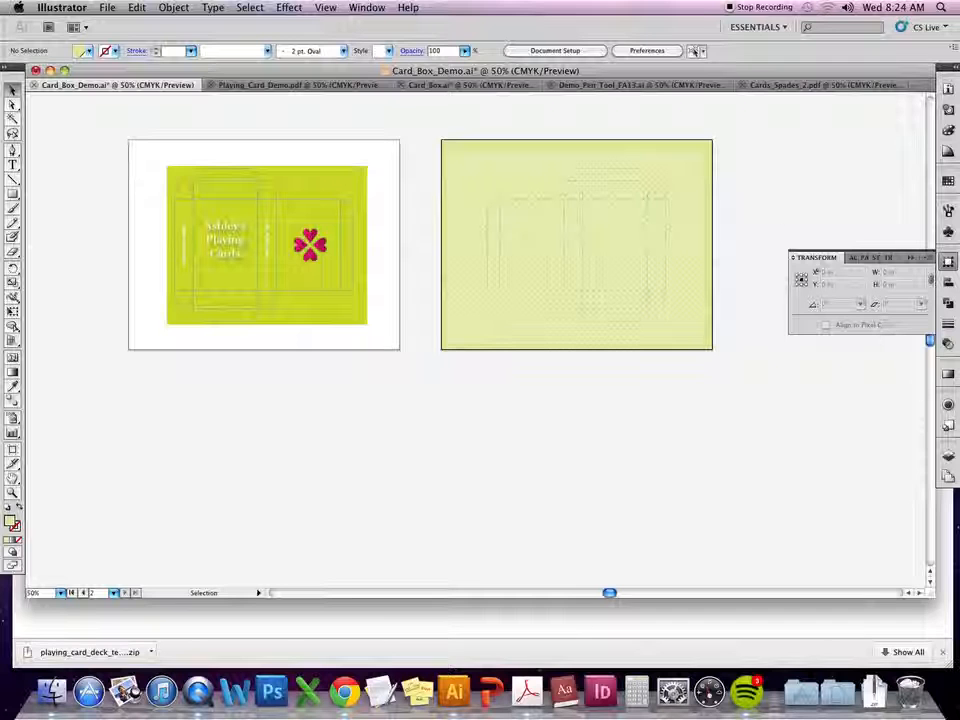
left_click(694, 201)
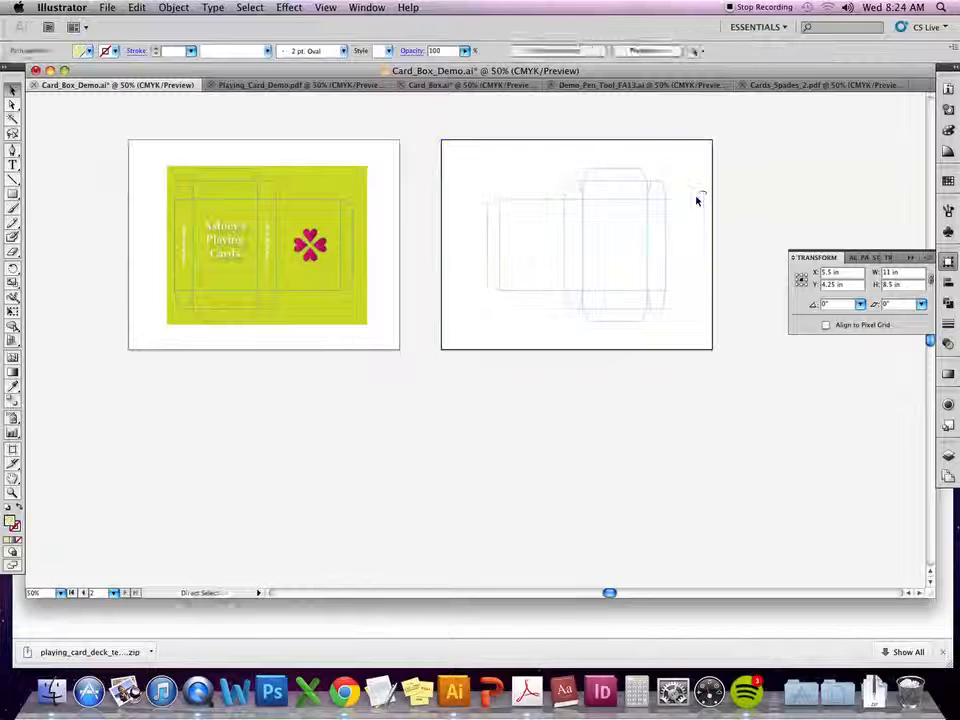
left_click(806, 174)
key("space")
left_click_drag(788, 183, 744, 298)
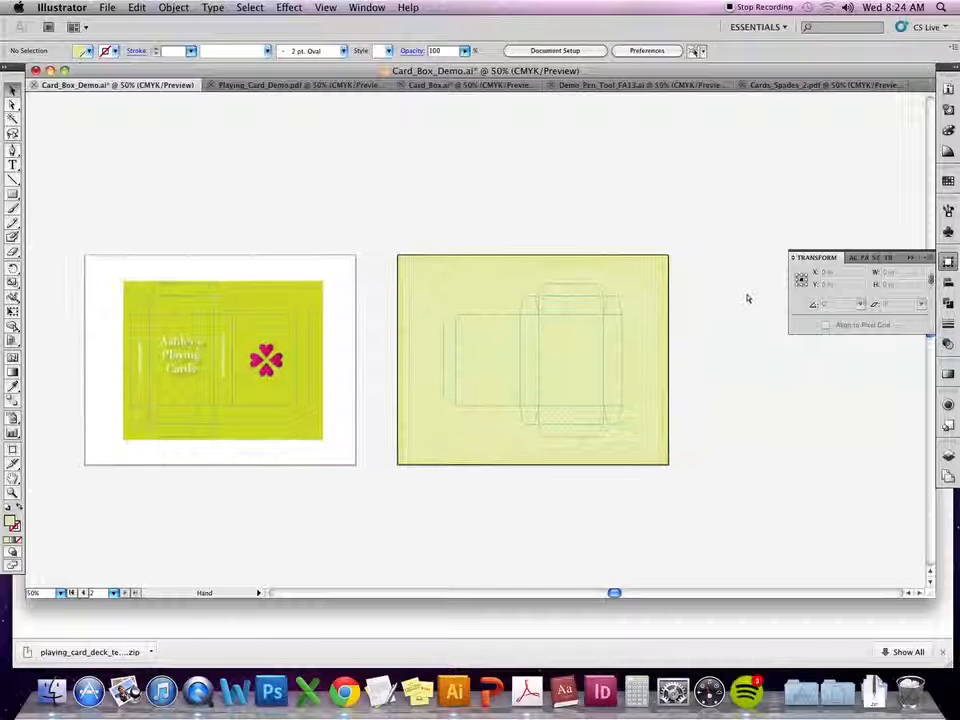
- Duplicate the first artboard together with its box art and place the copy directly below the original
key("super+=")
key("space")
left_click_drag(642, 382, 807, 371)
left_click_drag(529, 493, 504, 439)
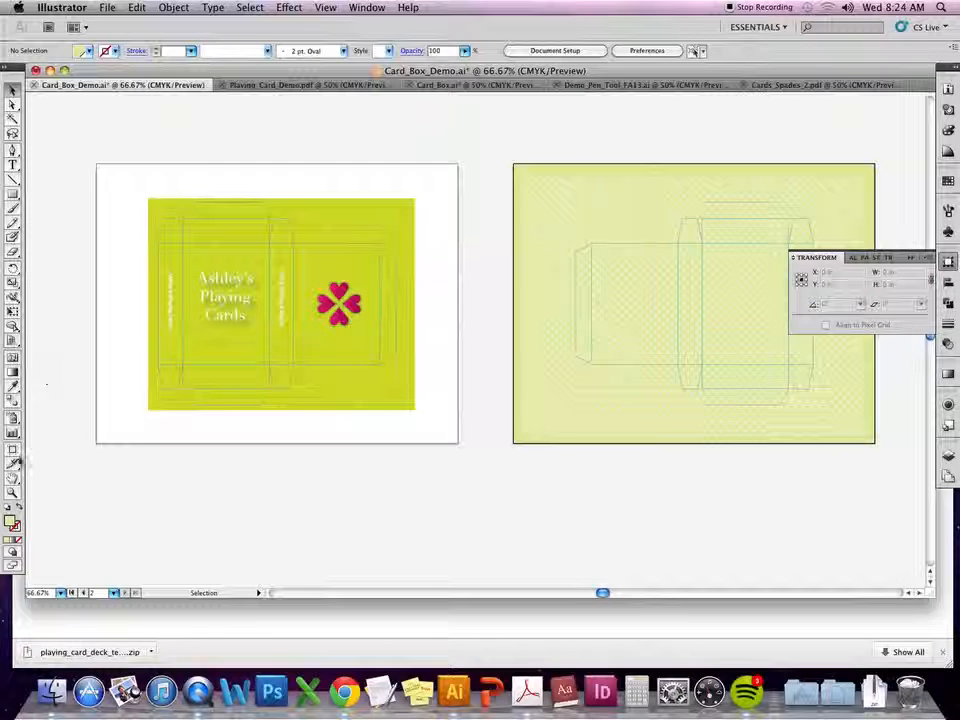
key("shift+o")
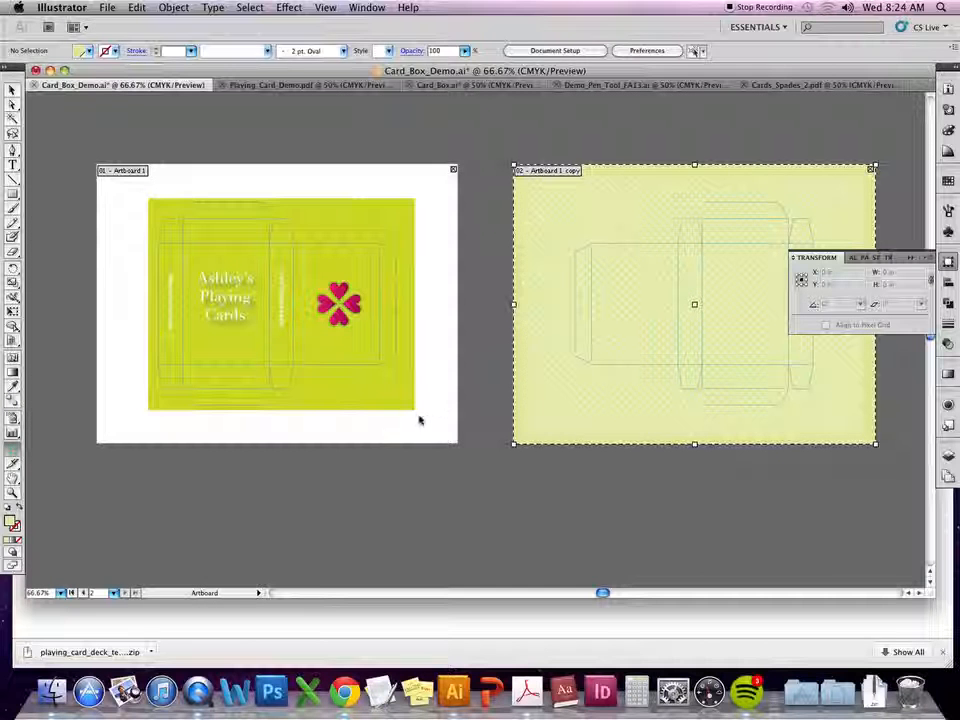
left_click(948, 456)
left_click_drag(672, 537, 694, 464)
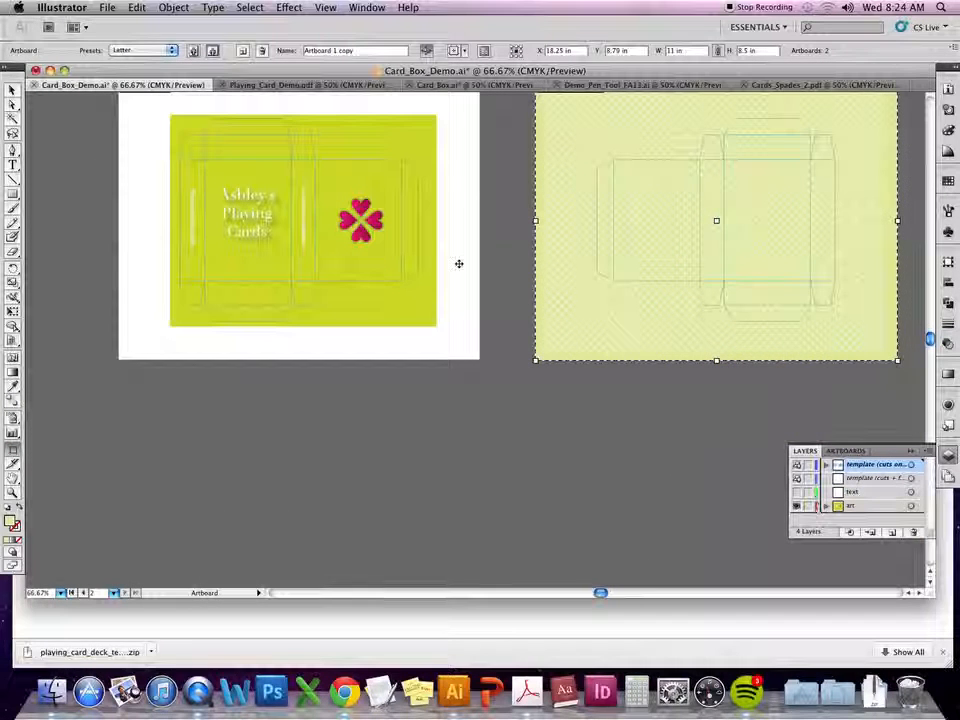
left_click_drag(452, 267, 452, 572)
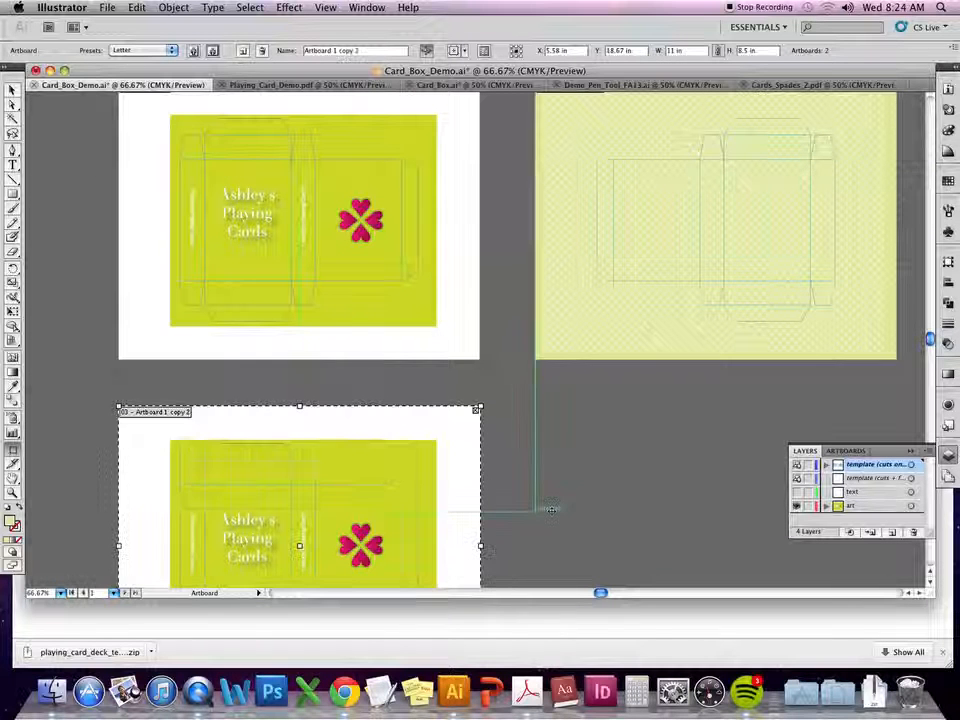
- Duplicate the pale green second artboard with its contents directly below itself, level with the third artboard
left_click_drag(555, 462, 532, 410)
left_click(530, 222)
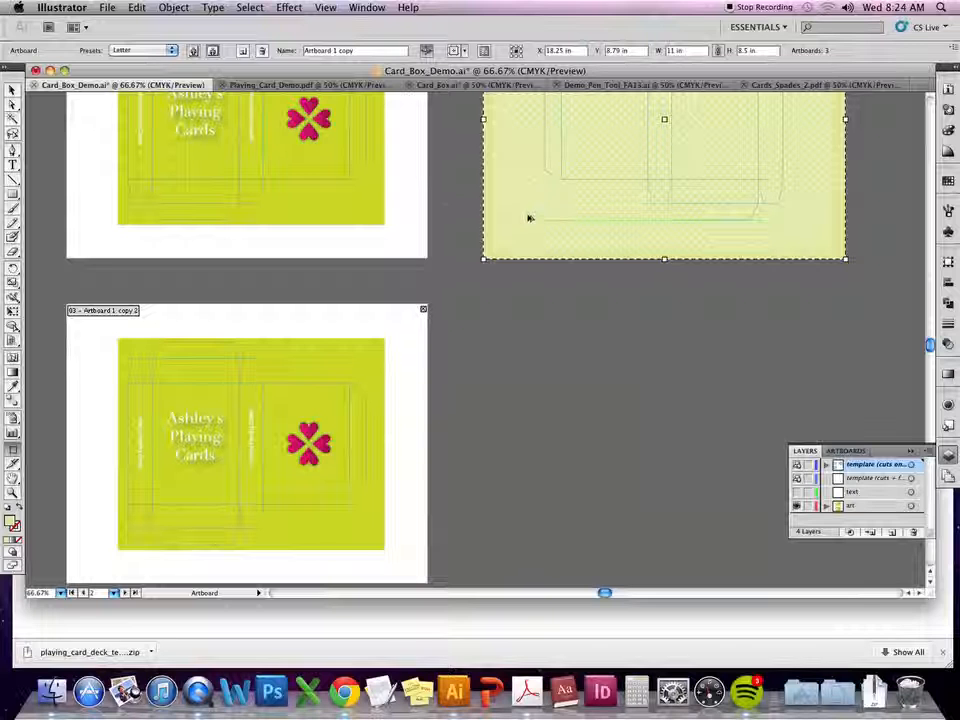
left_click_drag(530, 203, 527, 528)
key("v")
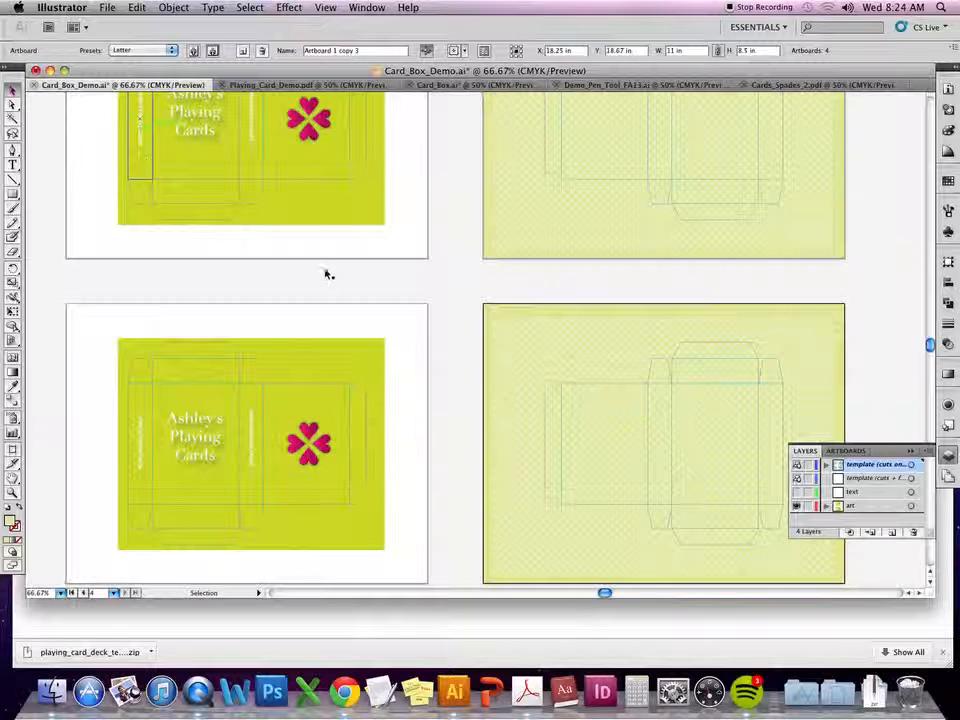
- Delete the box template lines from the first artboard, keeping its green background, text and heart art
scroll(566, 216, "up", 5)
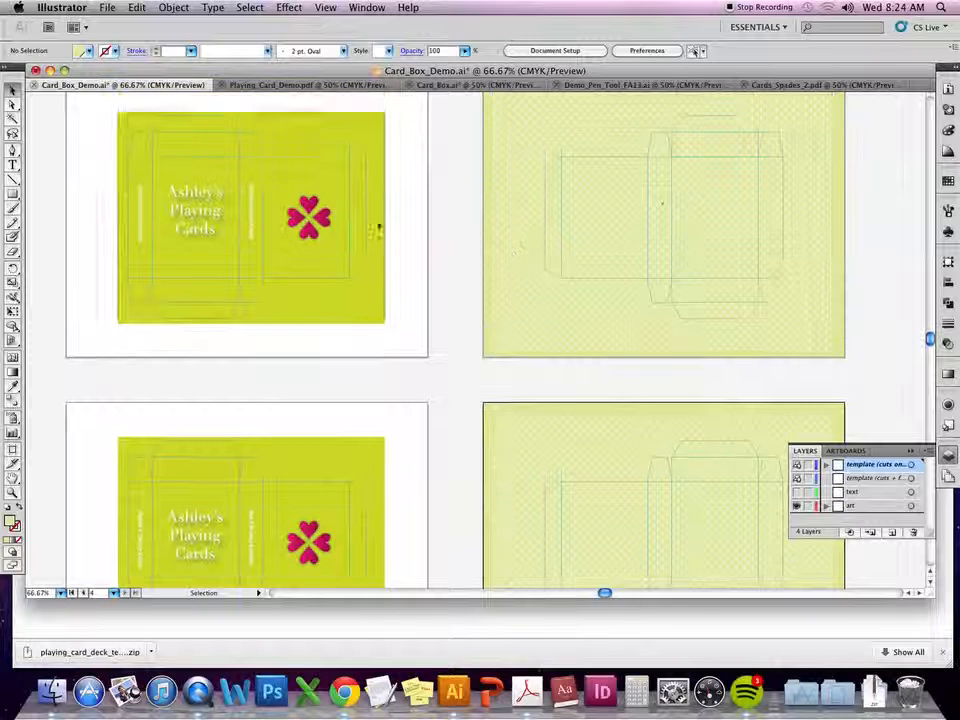
left_click(350, 229)
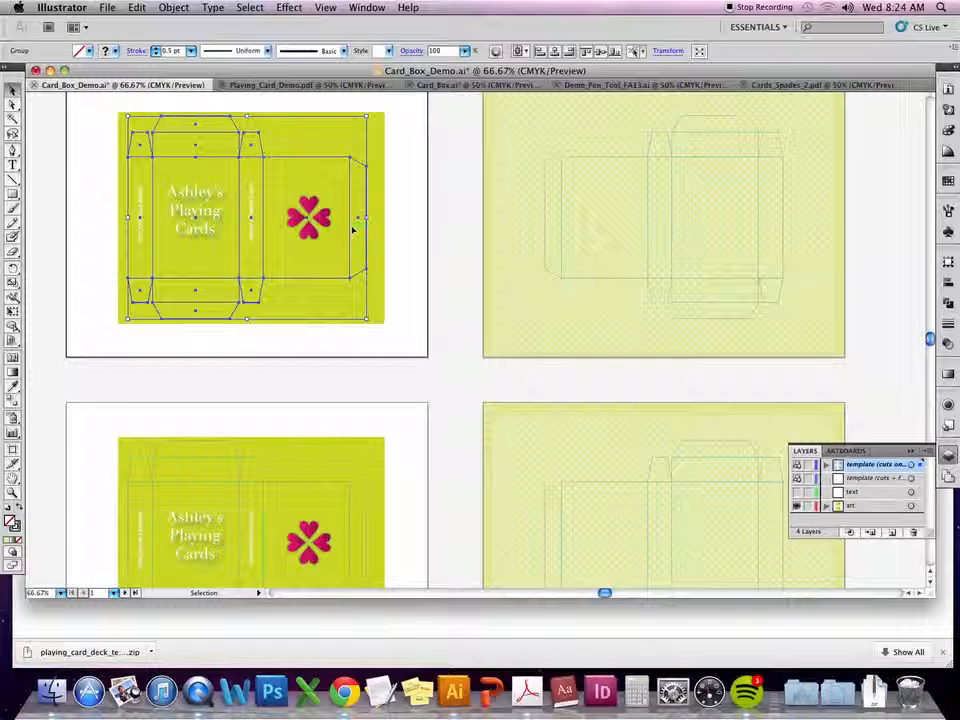
key("Delete")
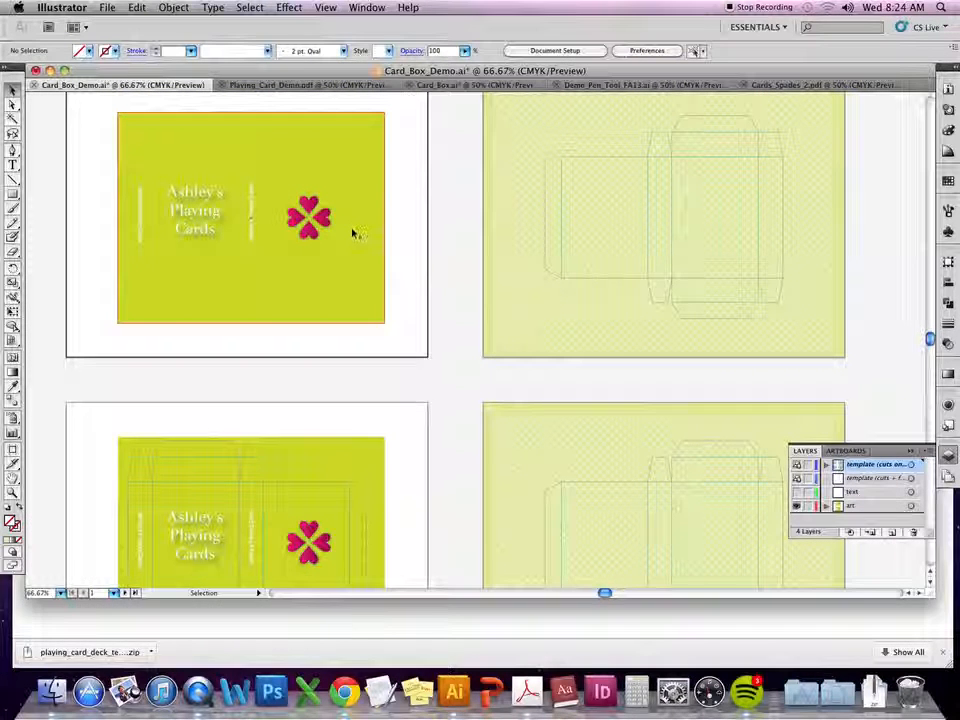
scroll(448, 266, "right", 5)
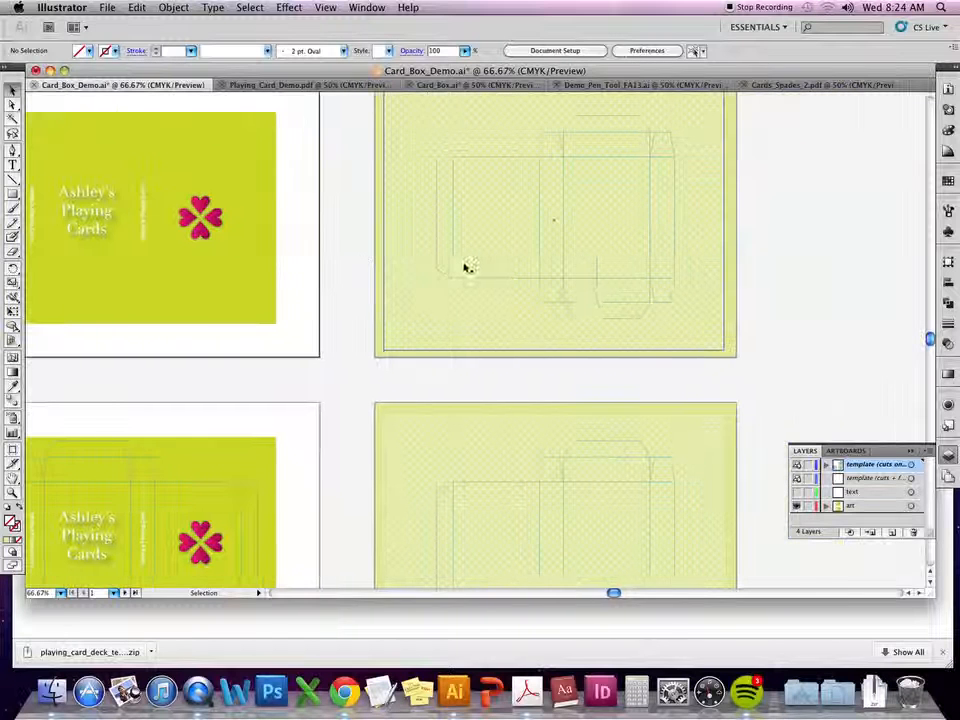
left_click(638, 213)
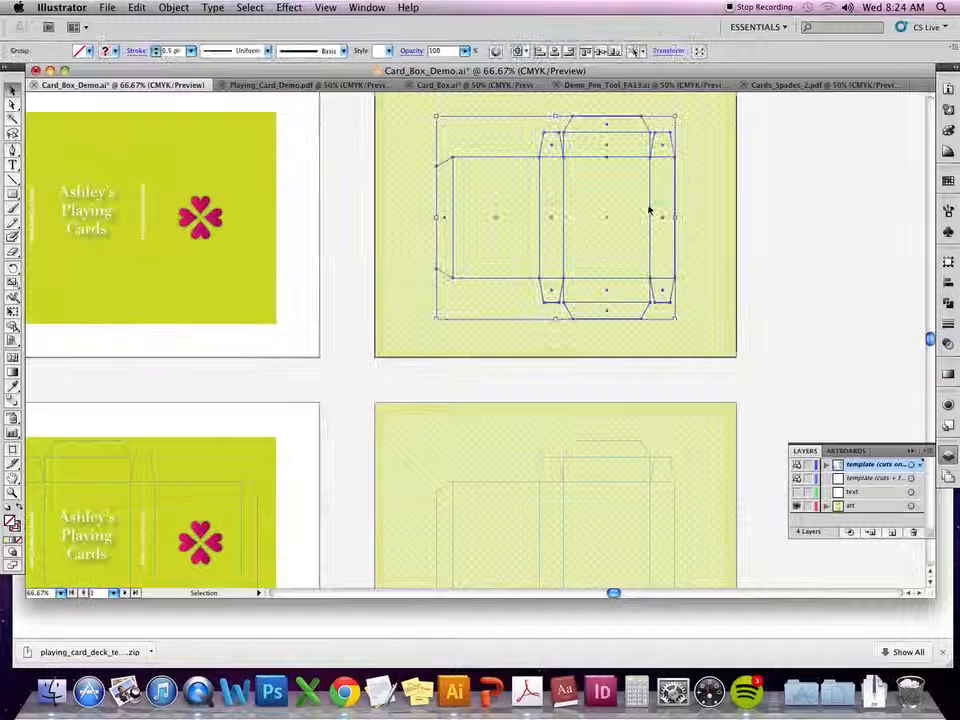
double_click(649, 210)
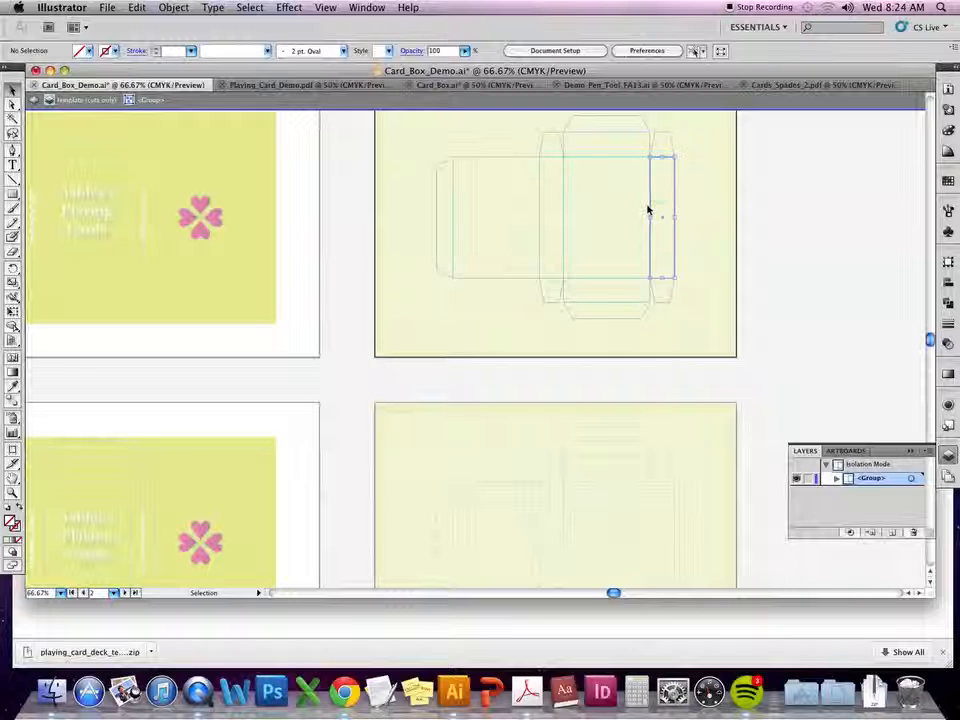
left_click(649, 209)
left_click(252, 8)
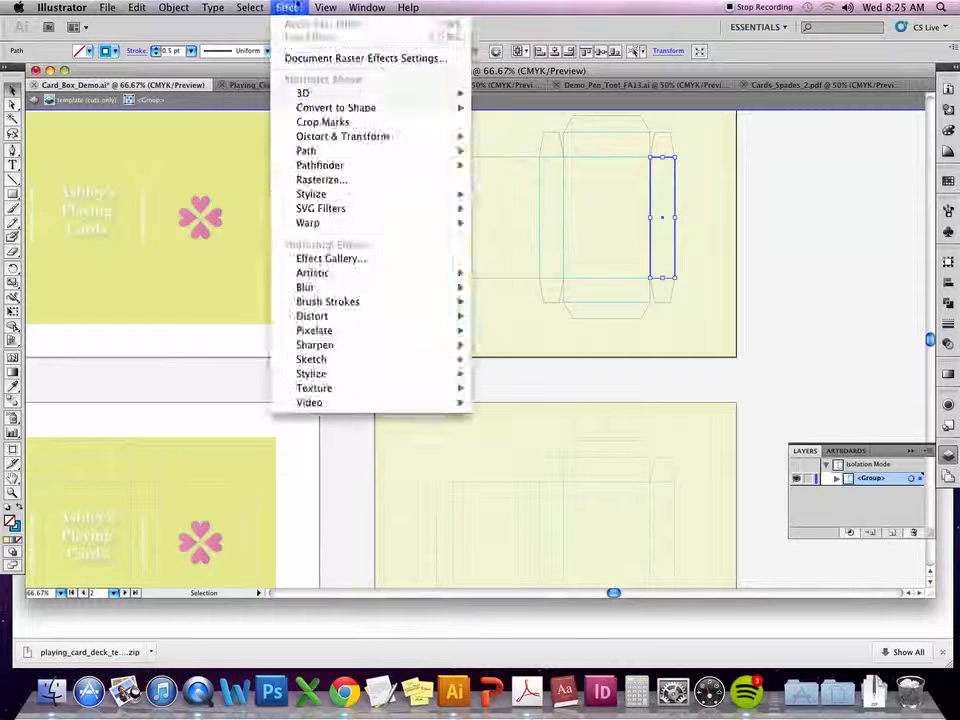
left_click(296, 6)
double_click(805, 200)
- Recolour the stroke of the second artboard's box template lines with a light green swatch
left_click_drag(765, 136, 435, 326)
left_click(474, 326, "shift")
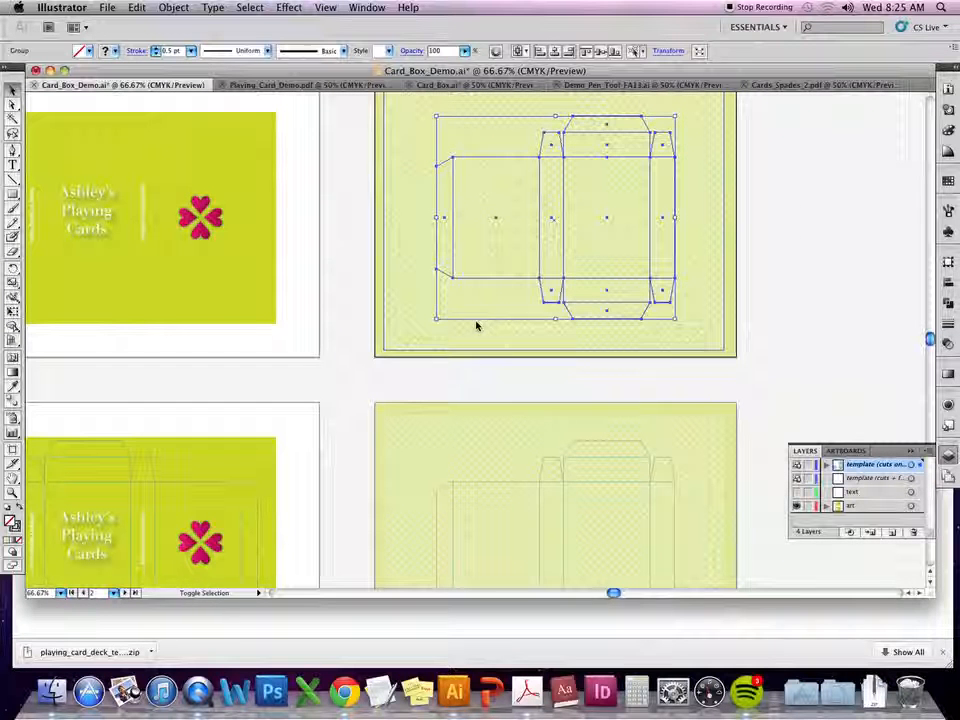
left_click(949, 183)
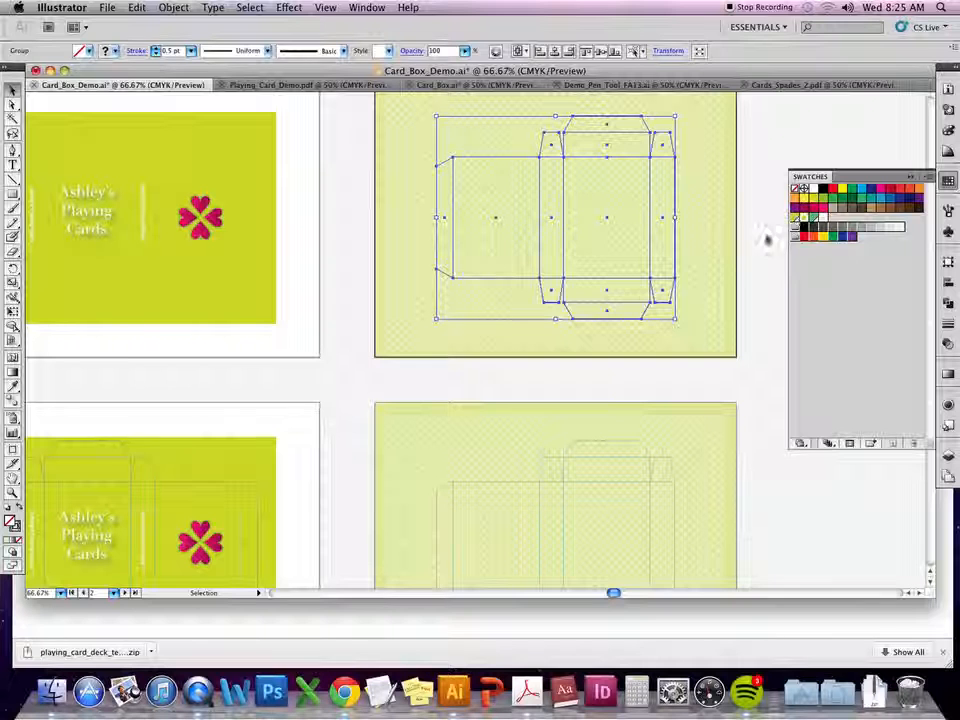
left_click(16, 529)
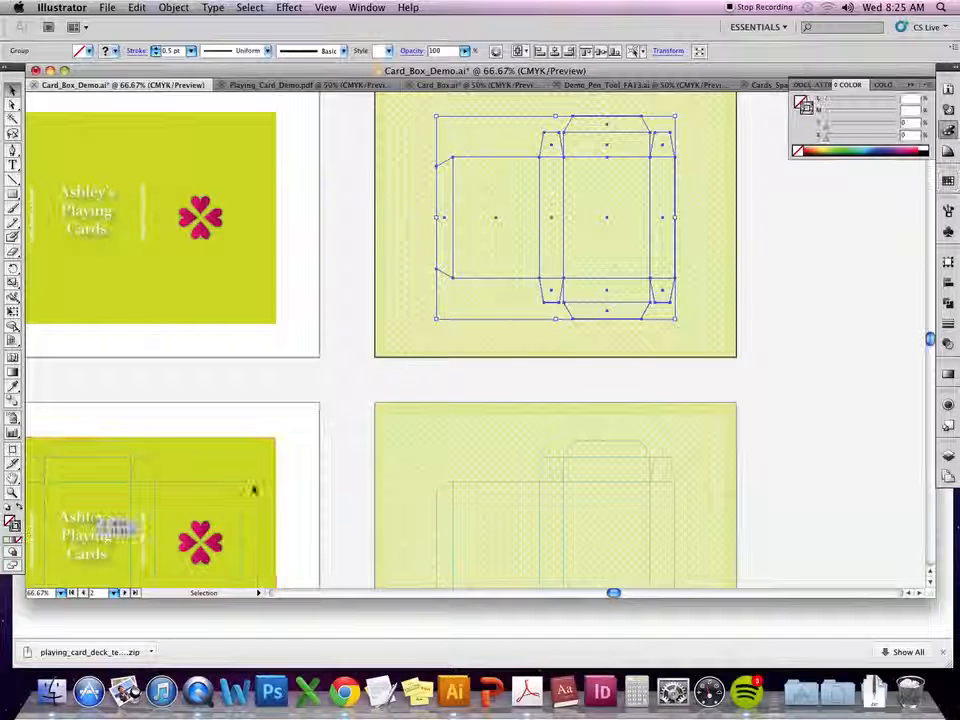
left_click(947, 180)
left_click(823, 198)
left_click(814, 130)
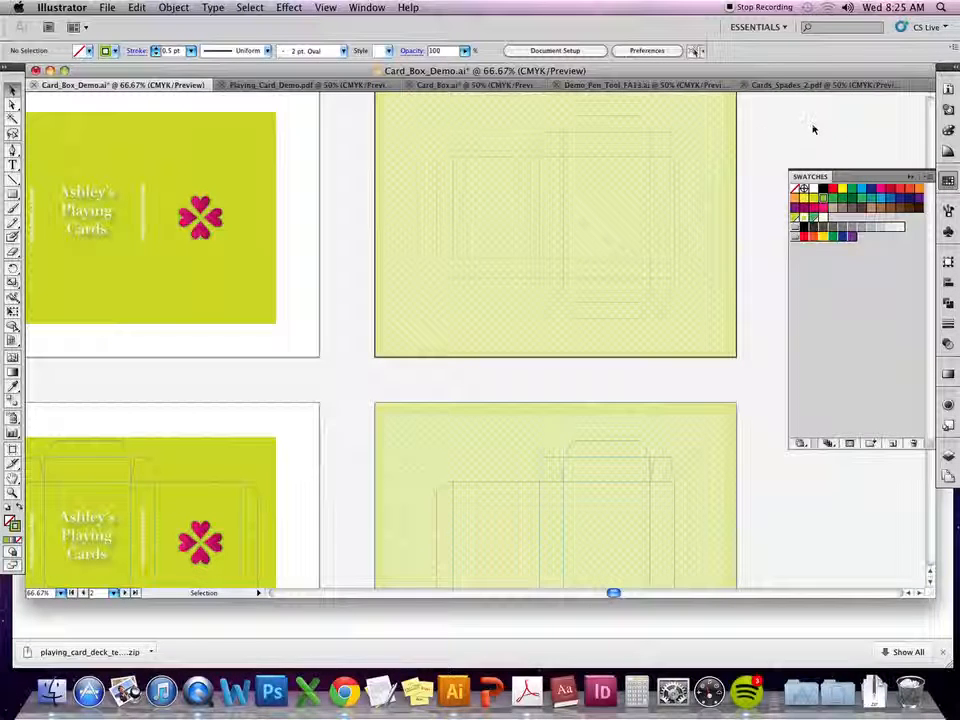
- Reduce the stroke weight of the second artboard's template lines to 0.25 pt
left_click_drag(774, 113, 432, 315)
left_click(463, 358, "shift")
left_click(462, 358, "shift")
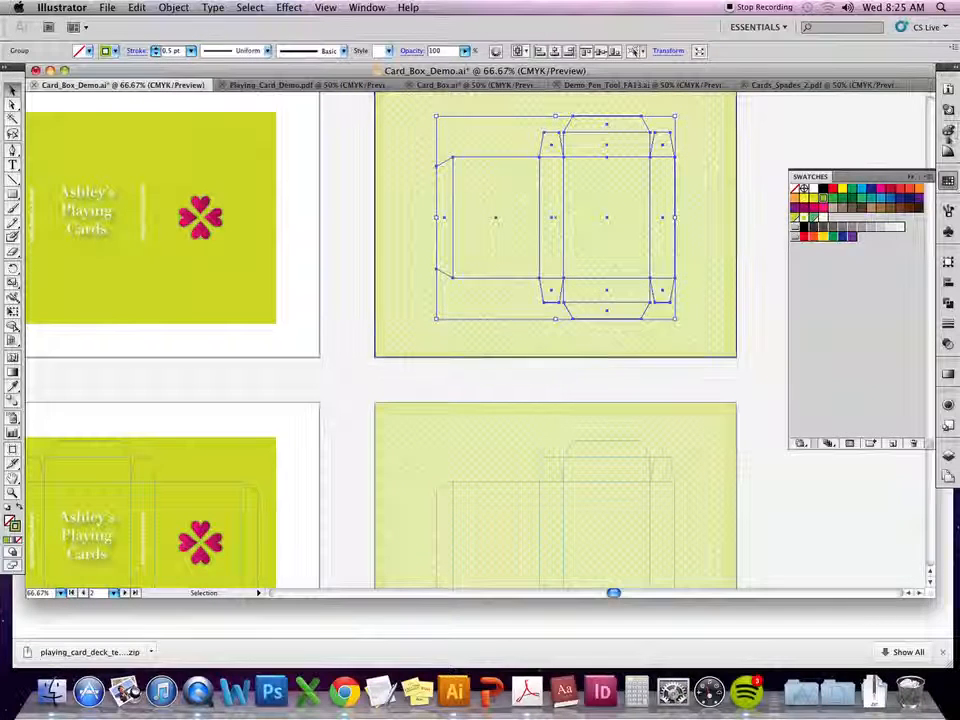
left_click(948, 181)
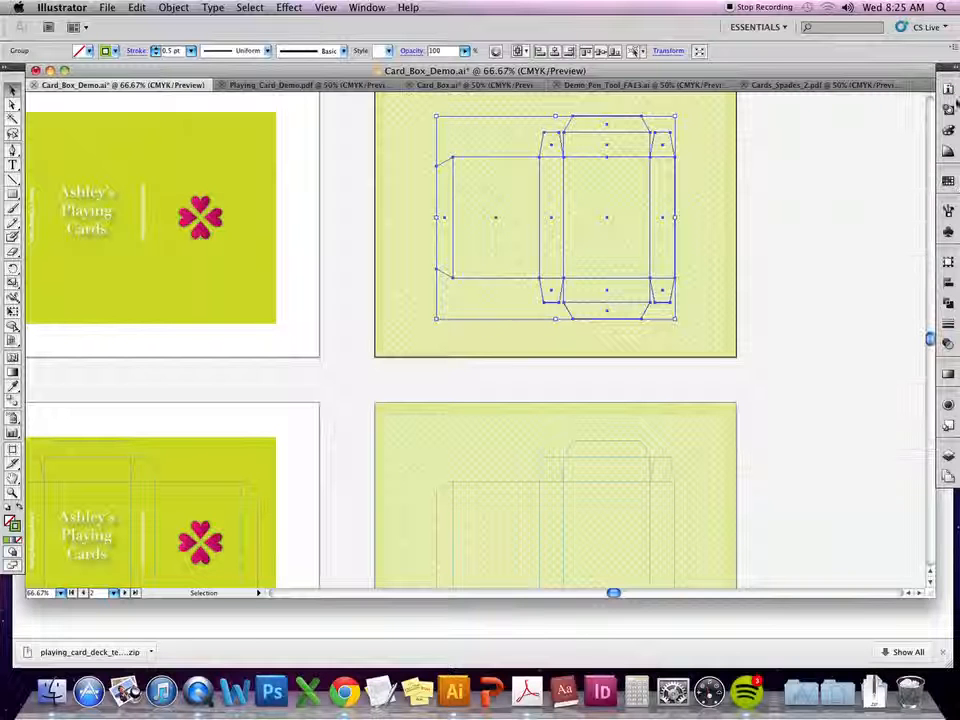
left_click(948, 322)
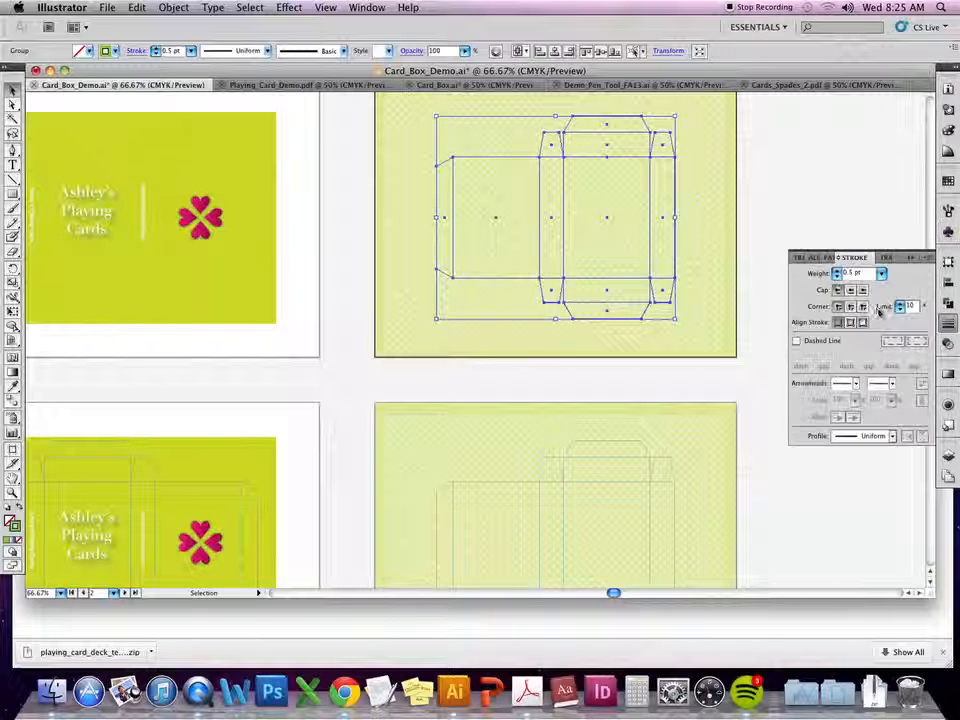
left_click(880, 273)
left_click(892, 259)
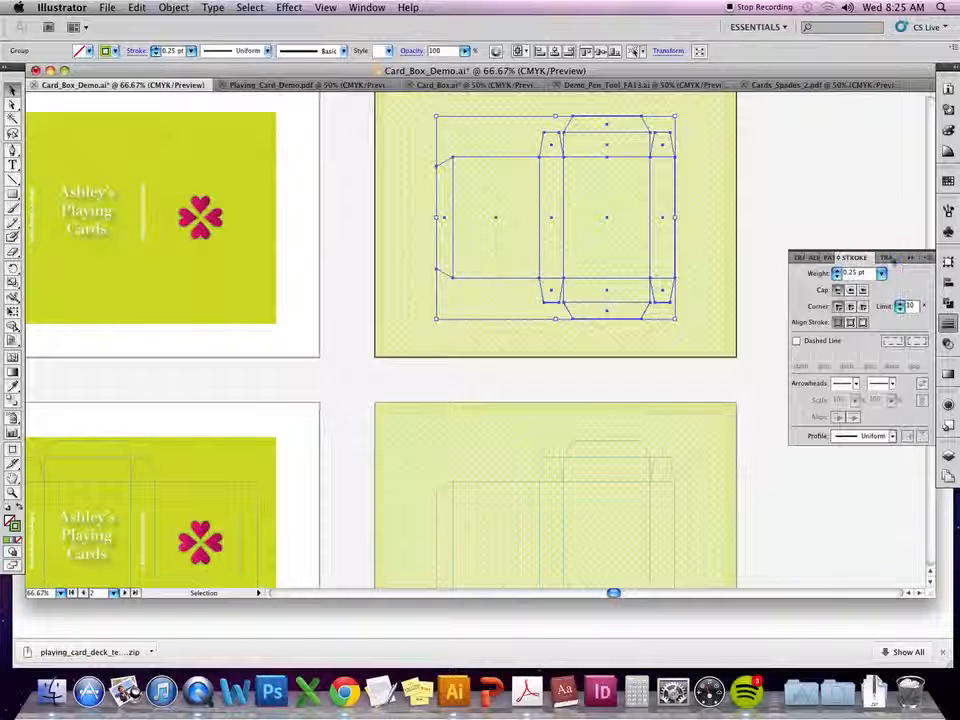
left_click(923, 262)
left_click(872, 223)
- Sample the second artboard's green 0.25 pt line style with the Eyedropper onto the third artboard's template lines
mouse_move(825, 463)
left_mouse_down()
mouse_move(885, 342)
mouse_move(896, 296)
left_mouse_up()
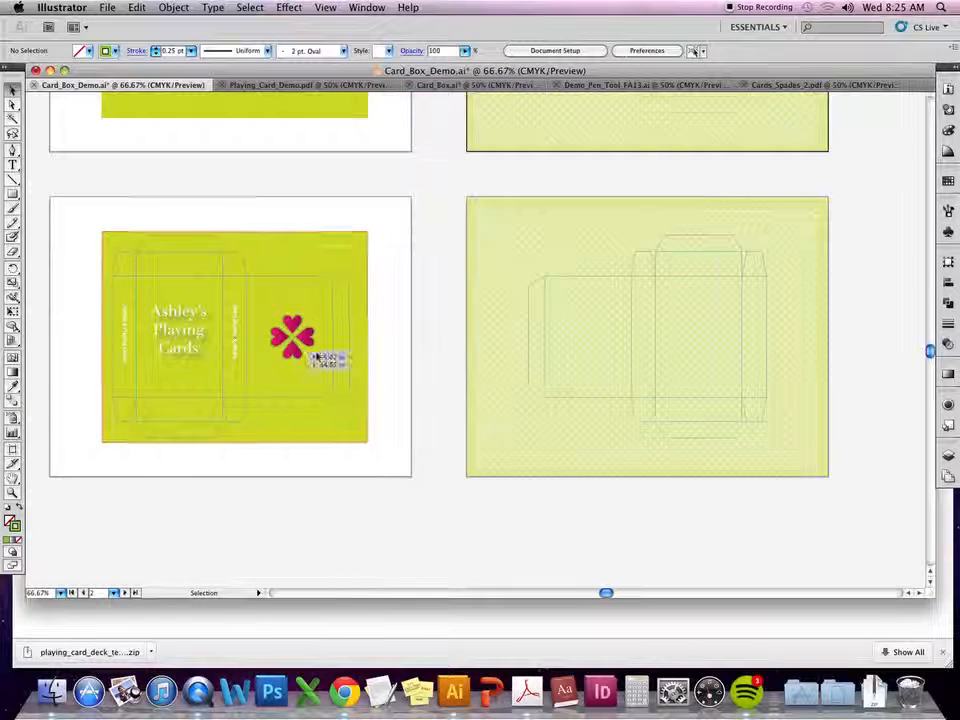
left_click_drag(379, 508, 259, 432)
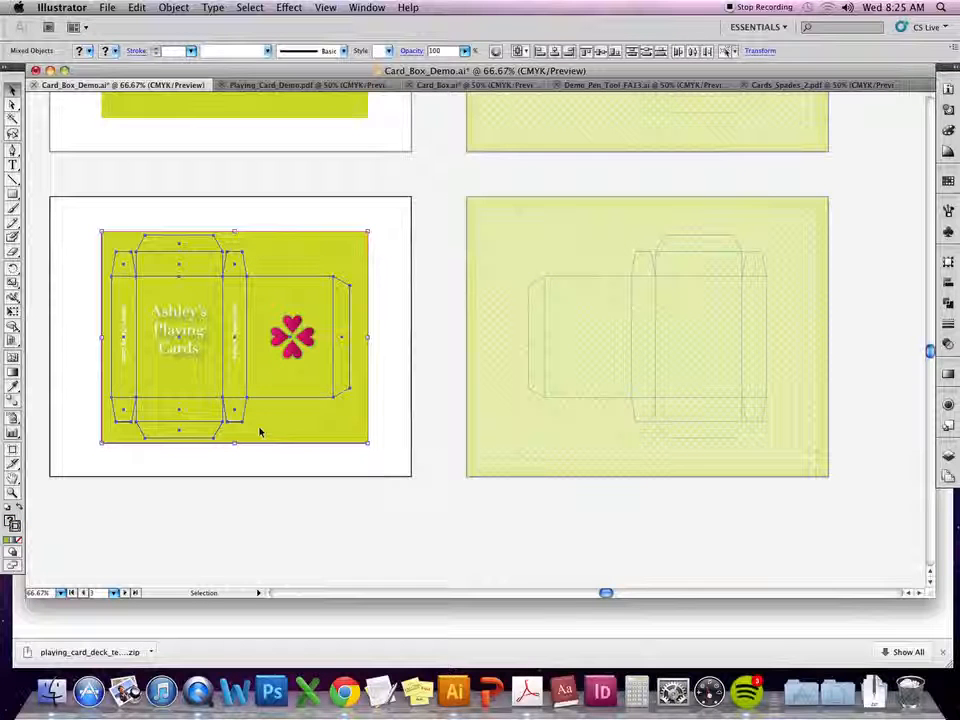
left_click(335, 440, "shift")
scroll(304, 497, "left", 3)
key("i")
scroll(145, 316, "up", 3)
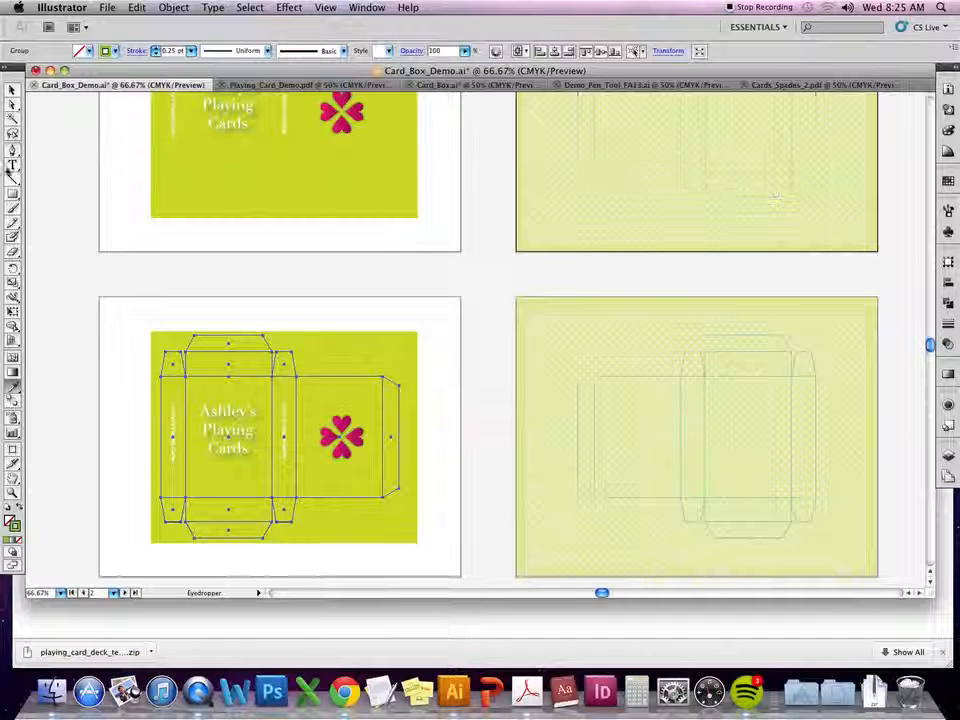
left_click(12, 90)
left_click(66, 354)
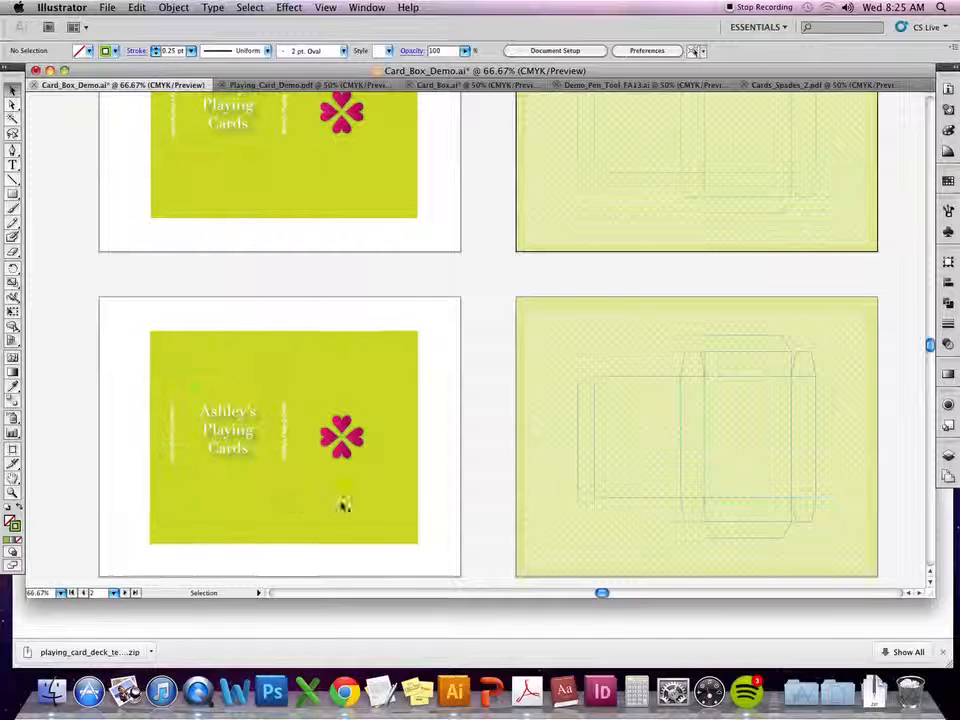
- Delete the box template lines from the fourth artboard and save Card_Box_Demo.ai
left_click(596, 389)
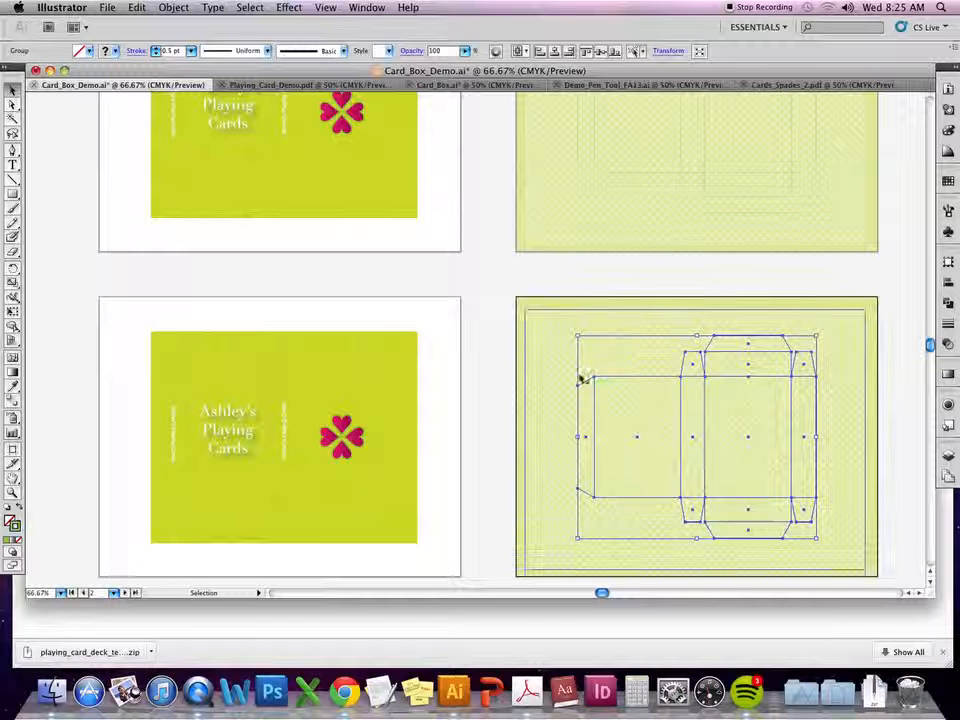
key("Delete")
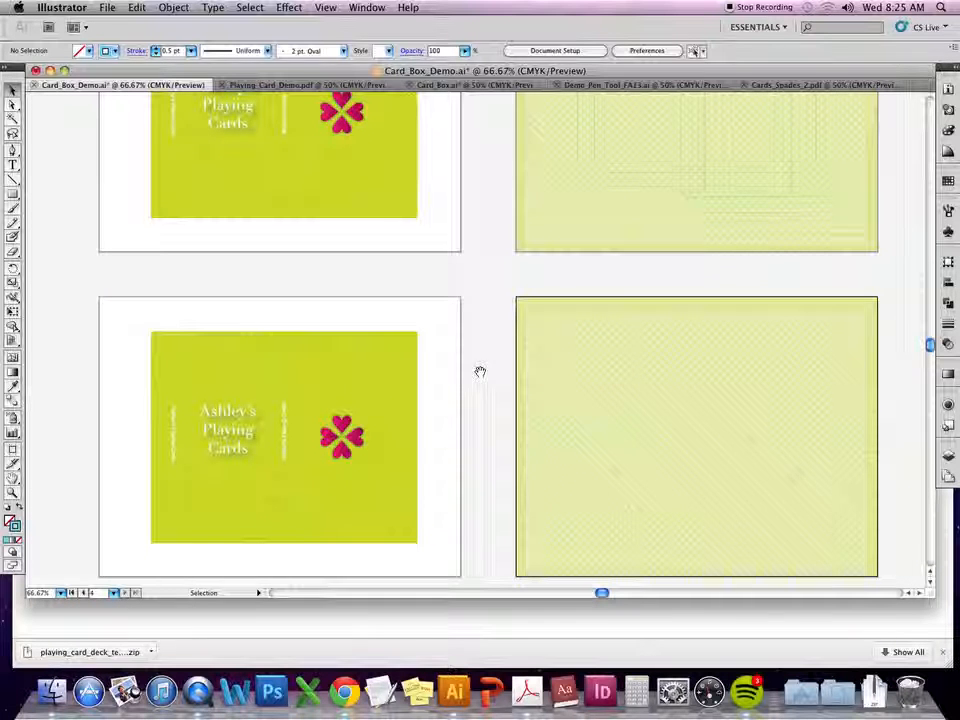
key("space")
left_click_drag(540, 389, 596, 392)
left_click_drag(522, 316, 544, 380)
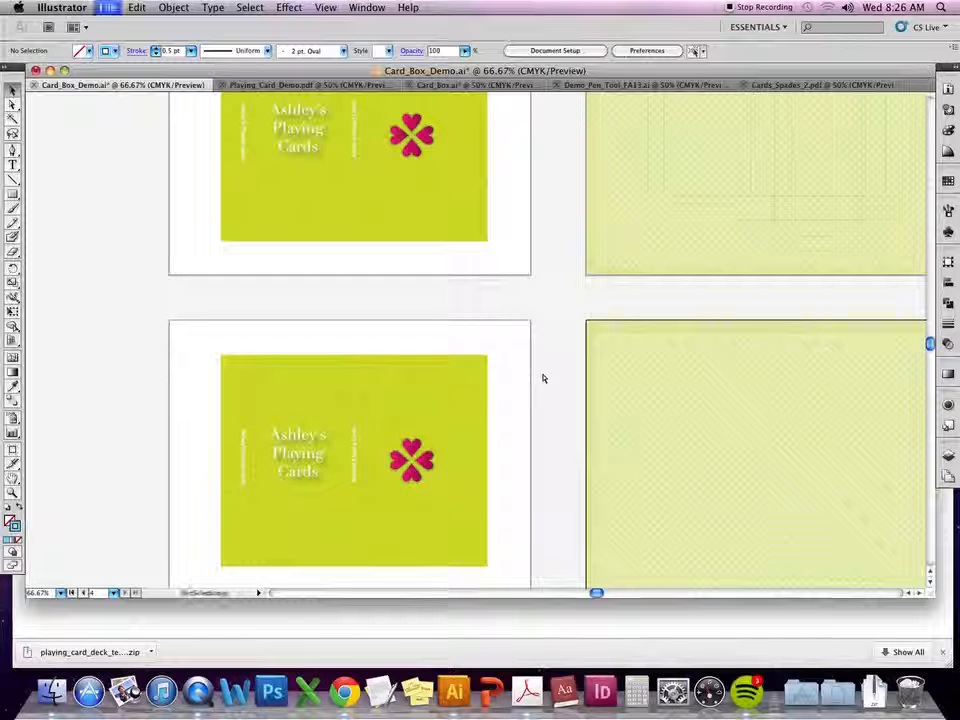
key("a")
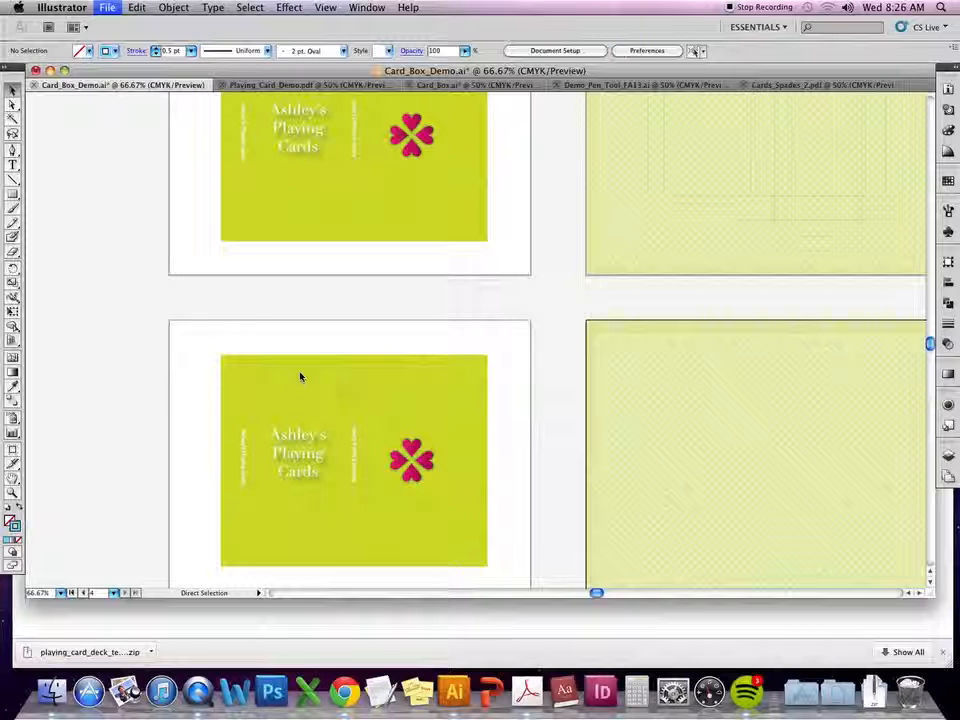
key("v")
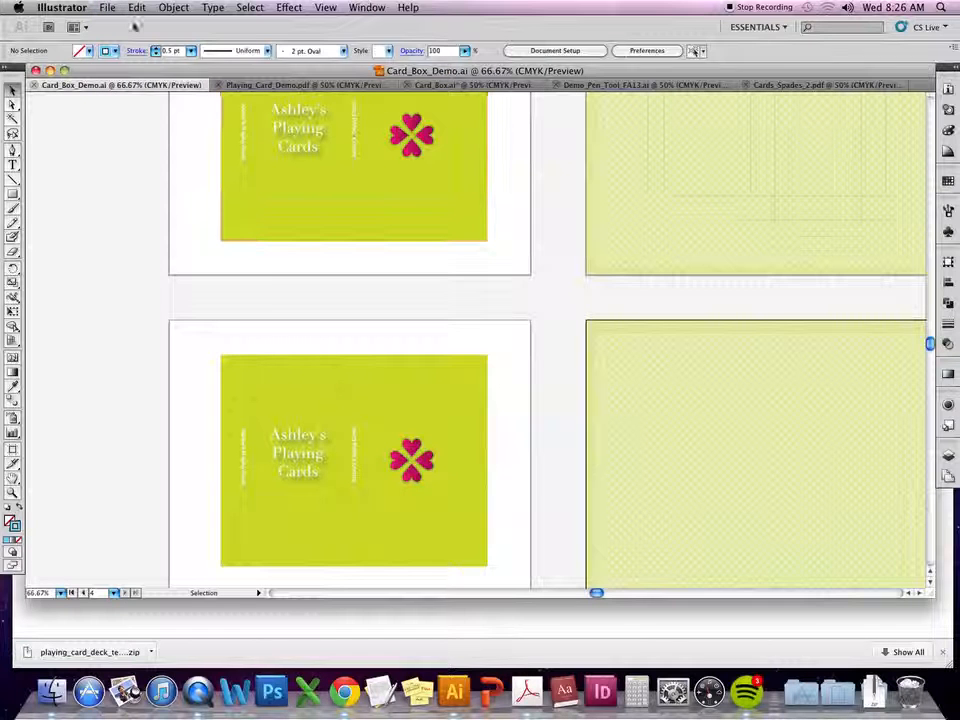
- Save the document as the Adobe PDF Card_Box_Demo.pdf in the Demos folder, limited to artboards 1-3
left_click(110, 7)
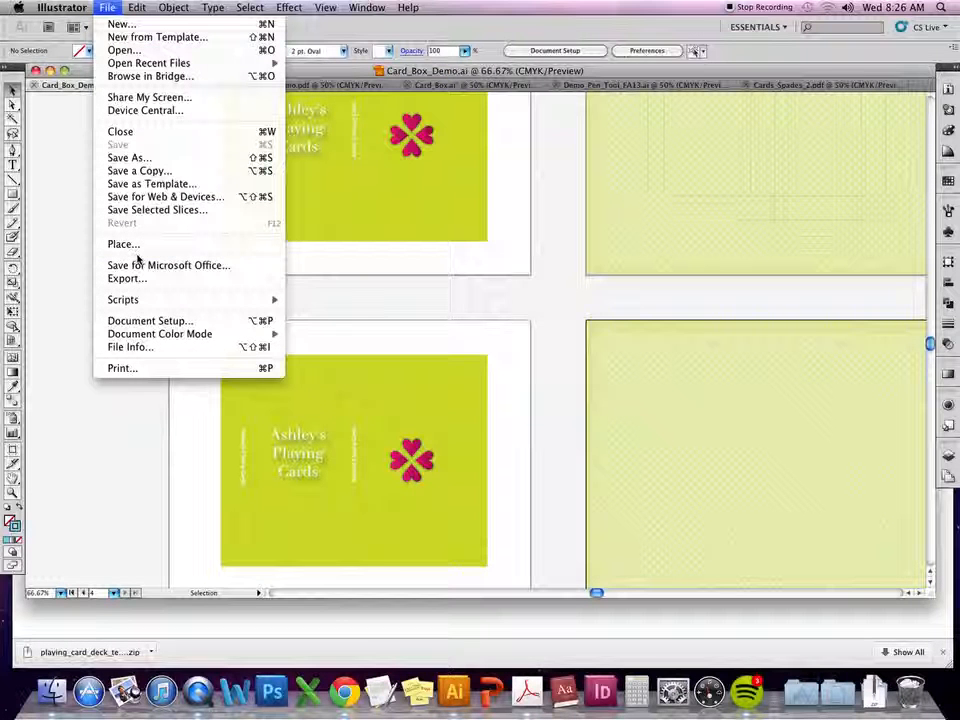
left_click(132, 350)
left_click(232, 154)
left_click(470, 310)
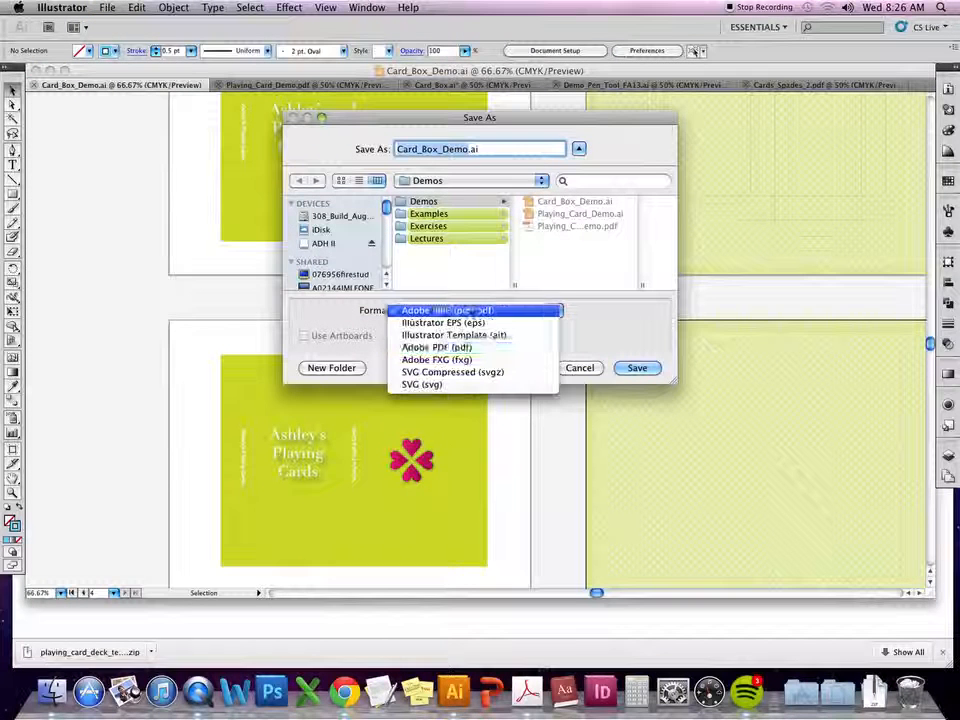
left_click(486, 345)
left_click(636, 368)
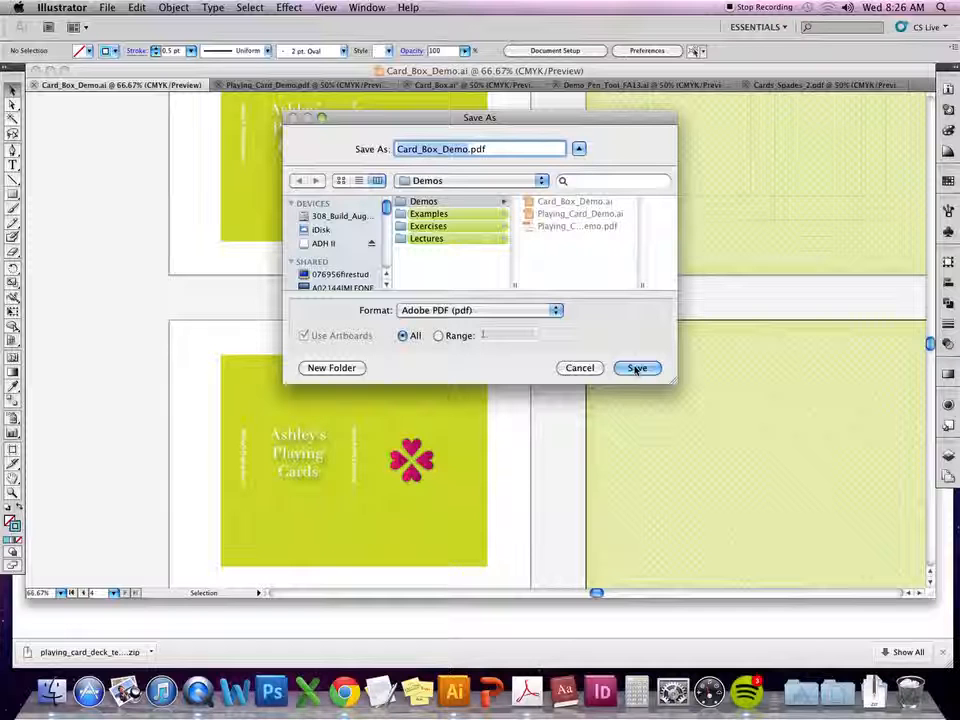
left_click(438, 336)
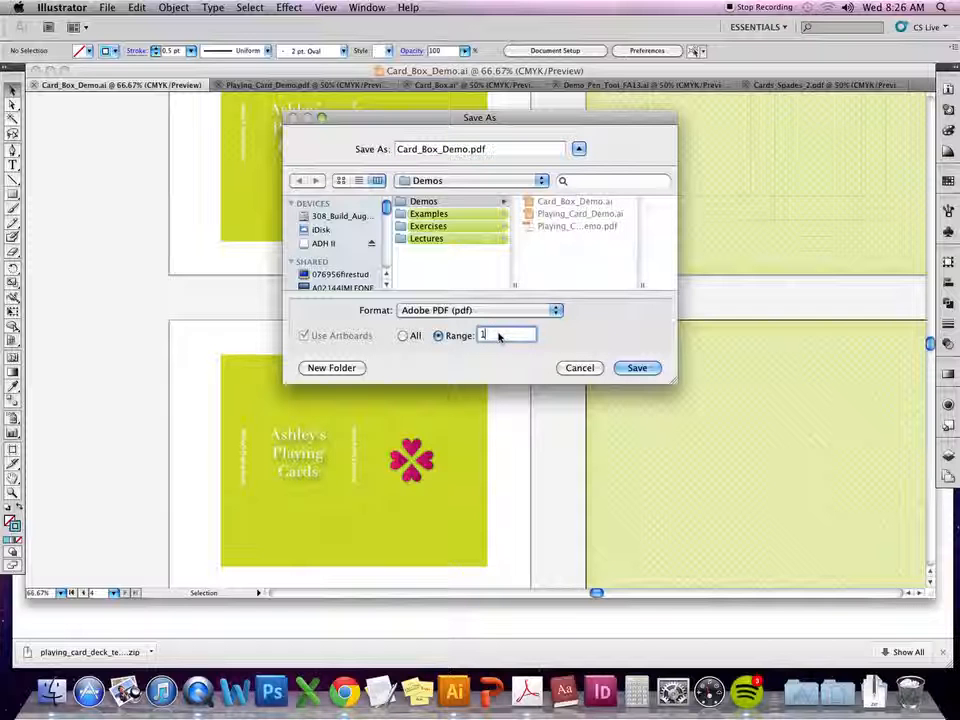
type("-3")
key("Return")
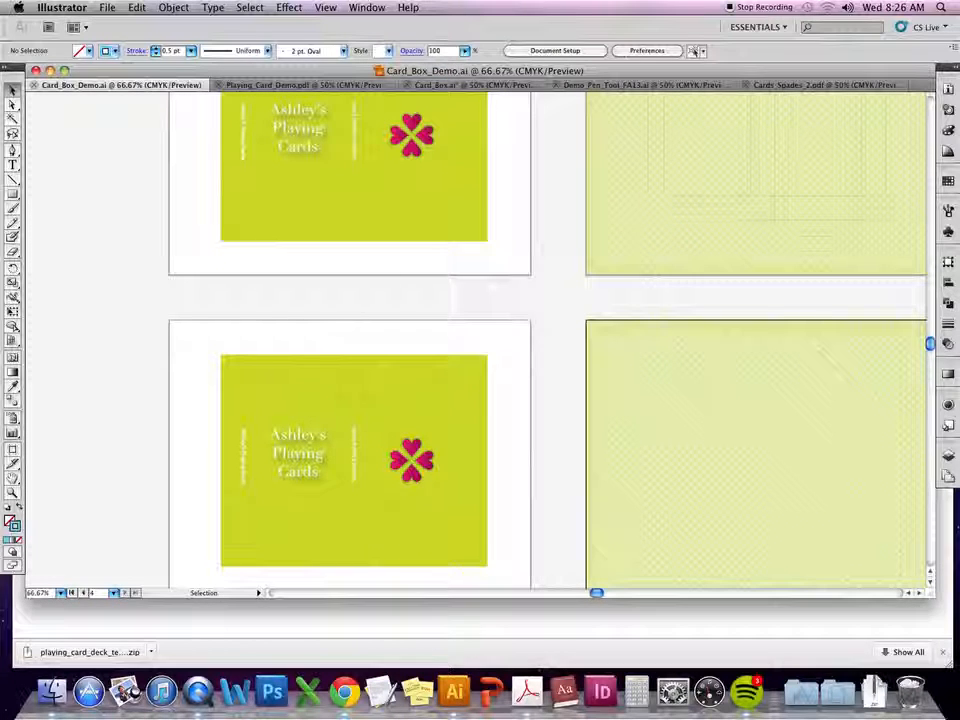
- Apply the High Quality Print preset, review the marks and bleeds settings, and save Card_Box_Demo.pdf
left_click(448, 135)
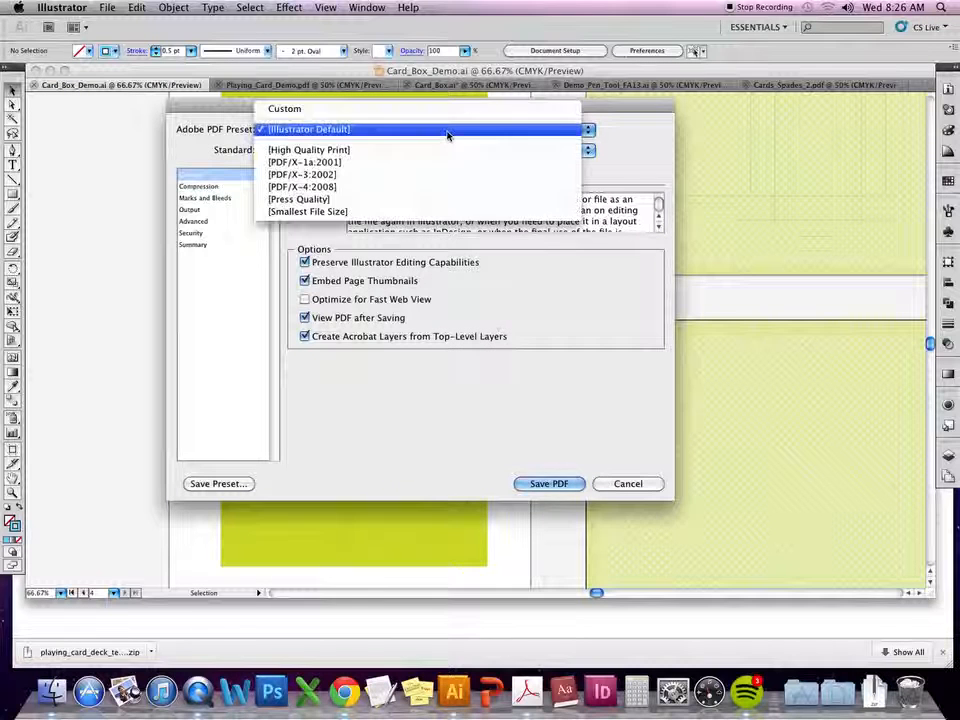
left_click(443, 151)
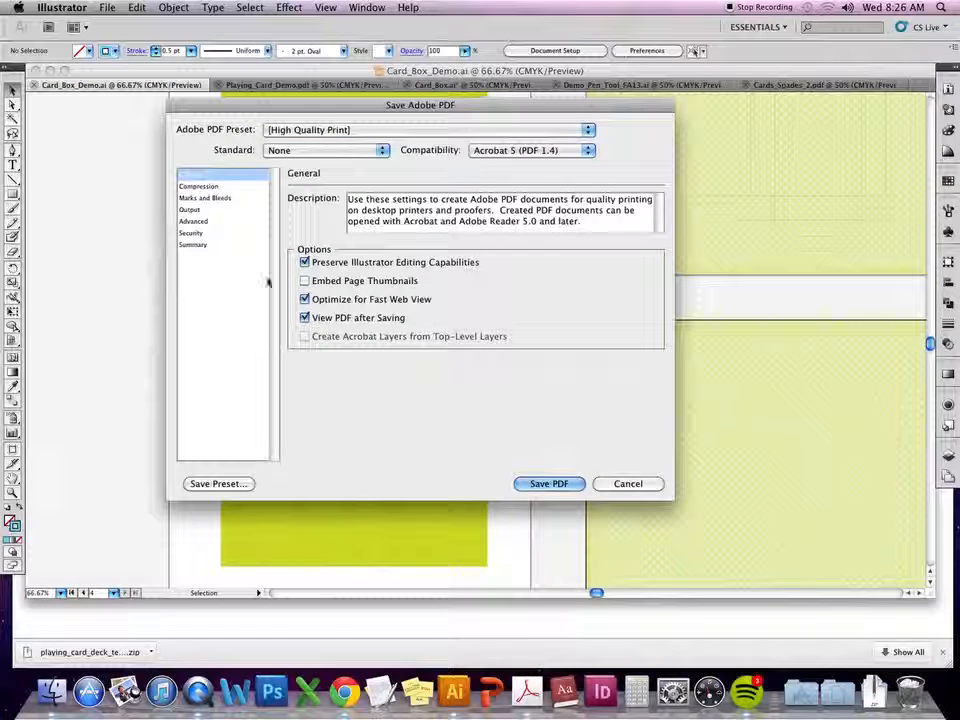
left_click(215, 197)
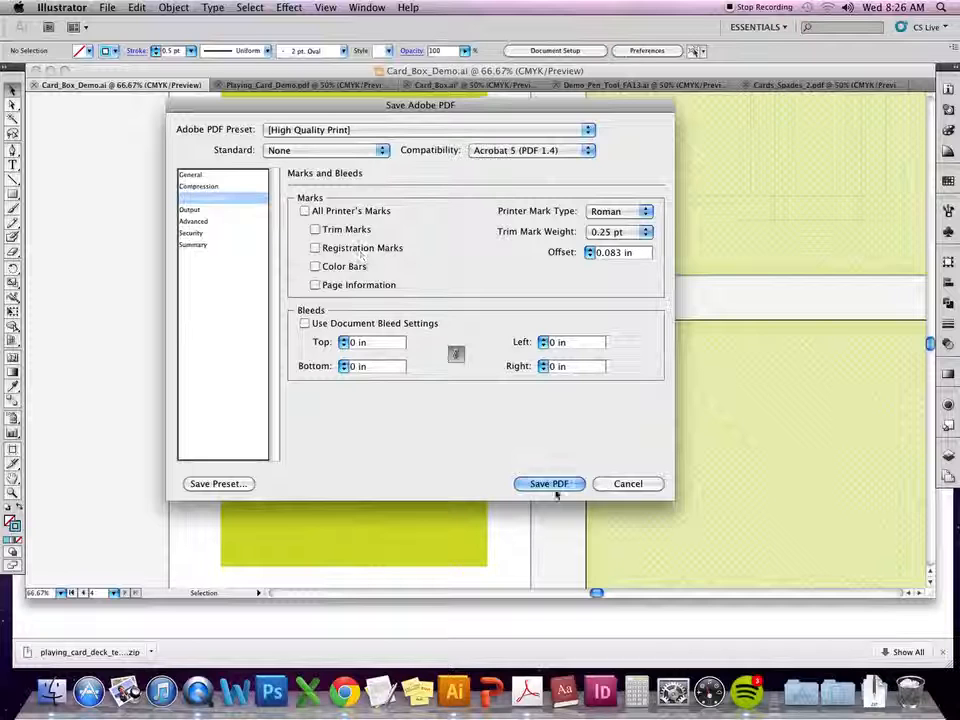
left_click(549, 484)
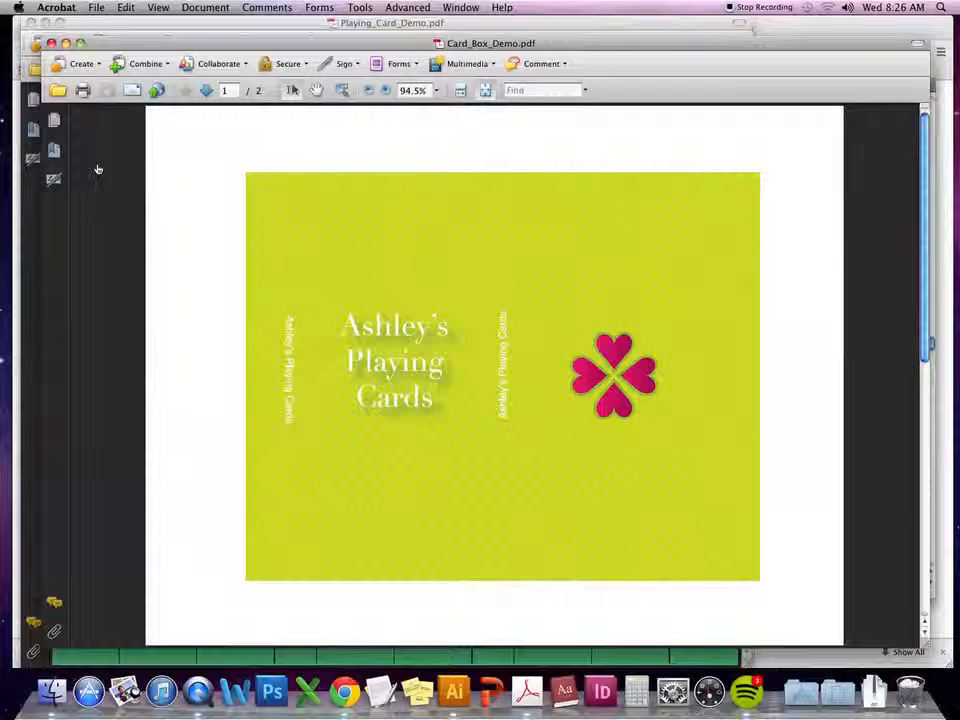
- Switch back to Illustrator and set up another Adobe PDF save limited to artboards 3-4
key("super+Tab")
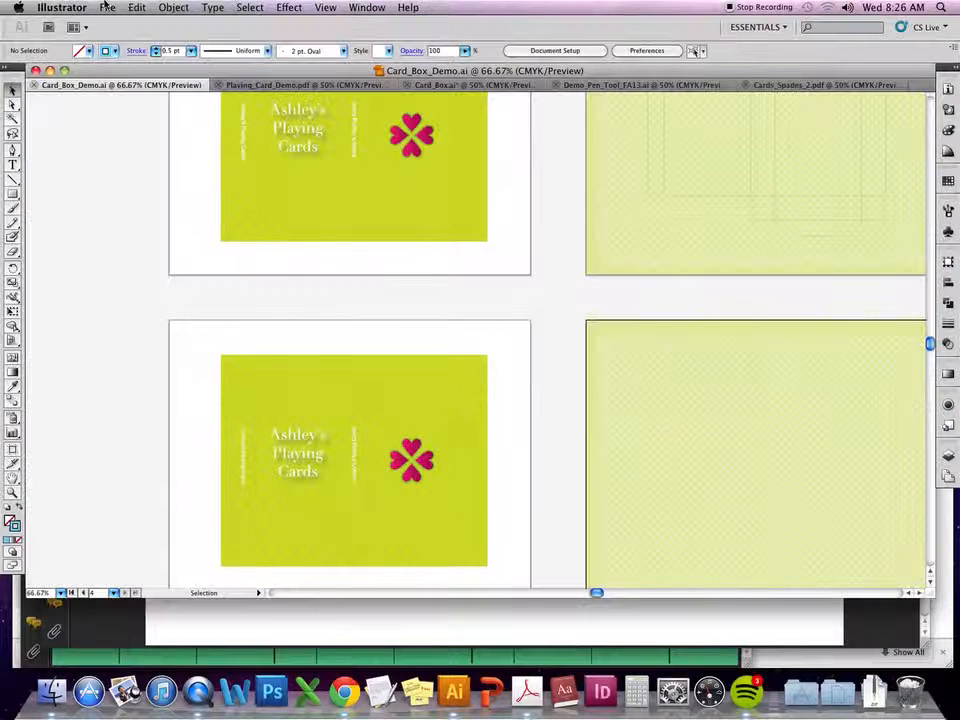
left_click(107, 7)
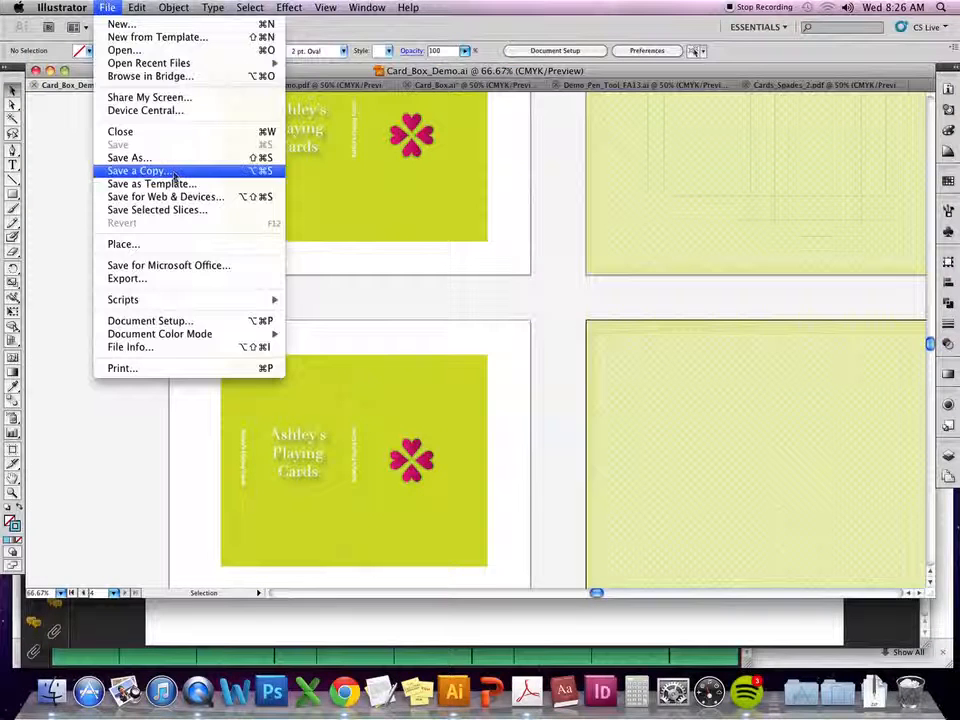
left_click(128, 158)
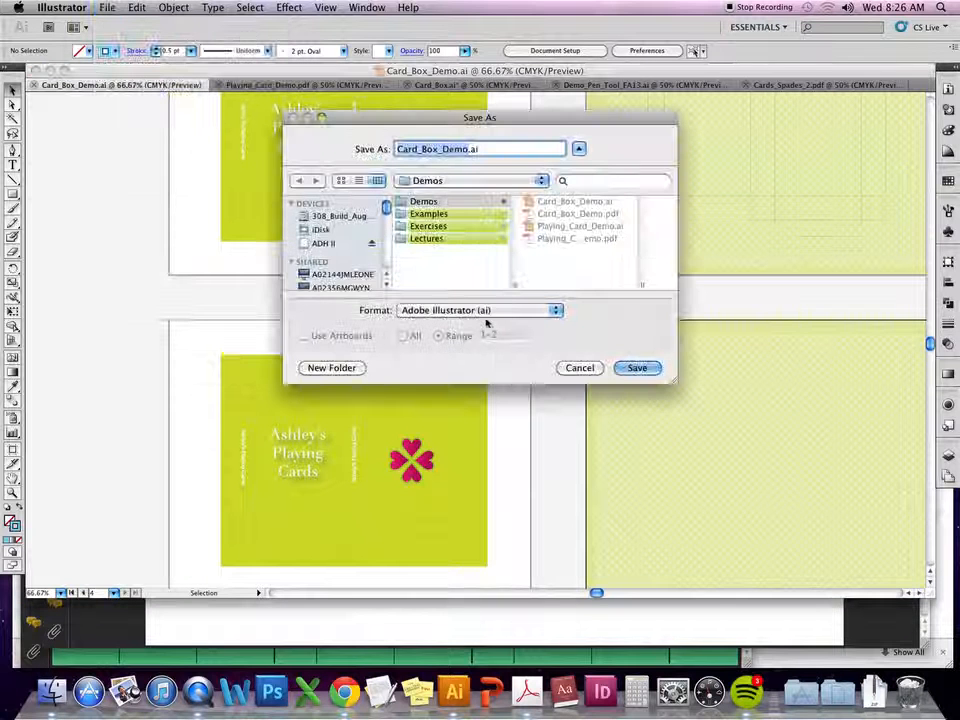
left_click(483, 312)
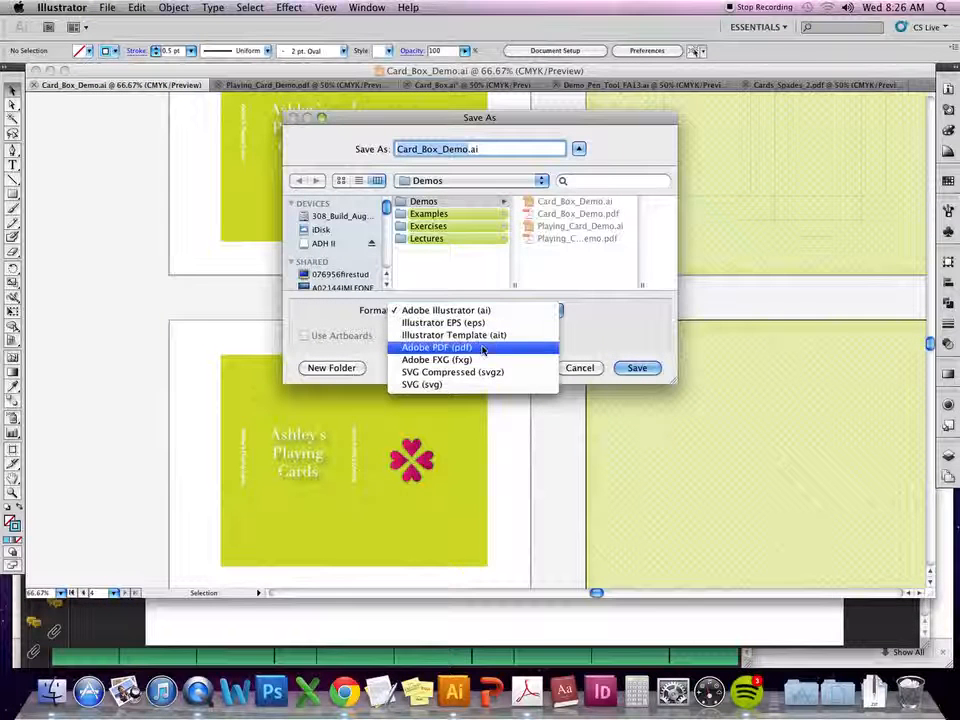
left_click(450, 347)
left_click(509, 336)
type("3-4")
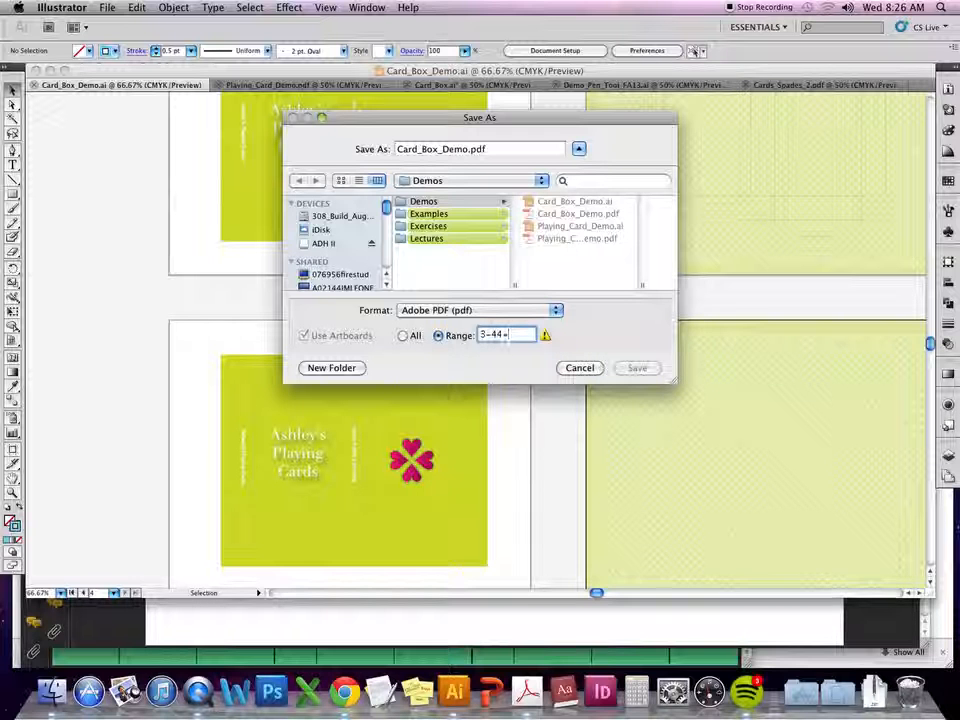
- Name the file Card_Box_Demo_2.pdf, review the compression and marks settings, and save it with the High Quality Print preset
left_click(467, 149)
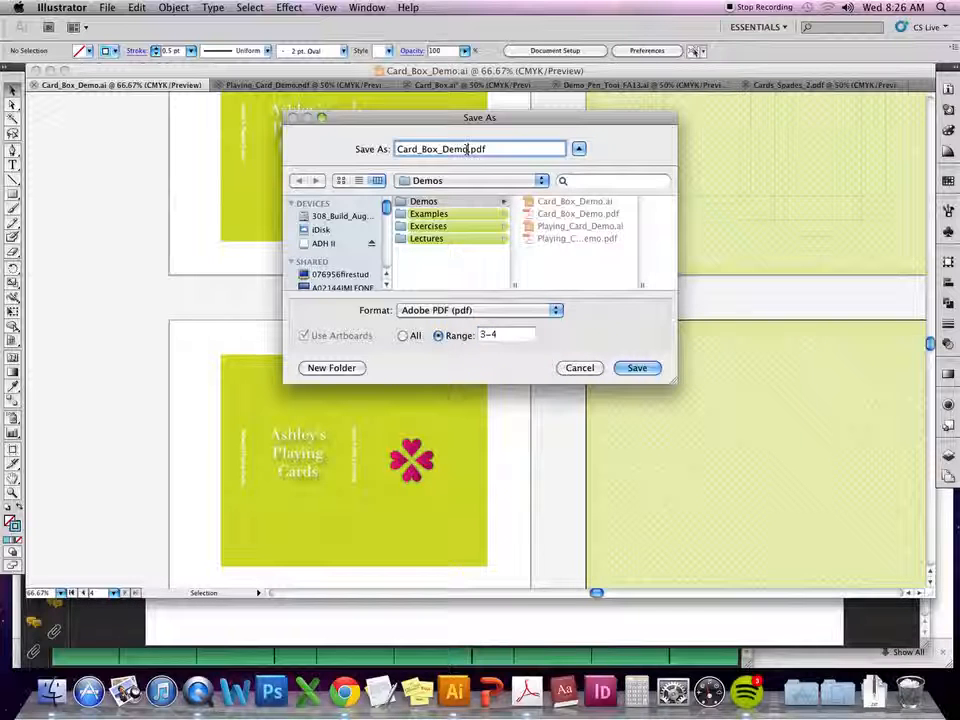
type("_")
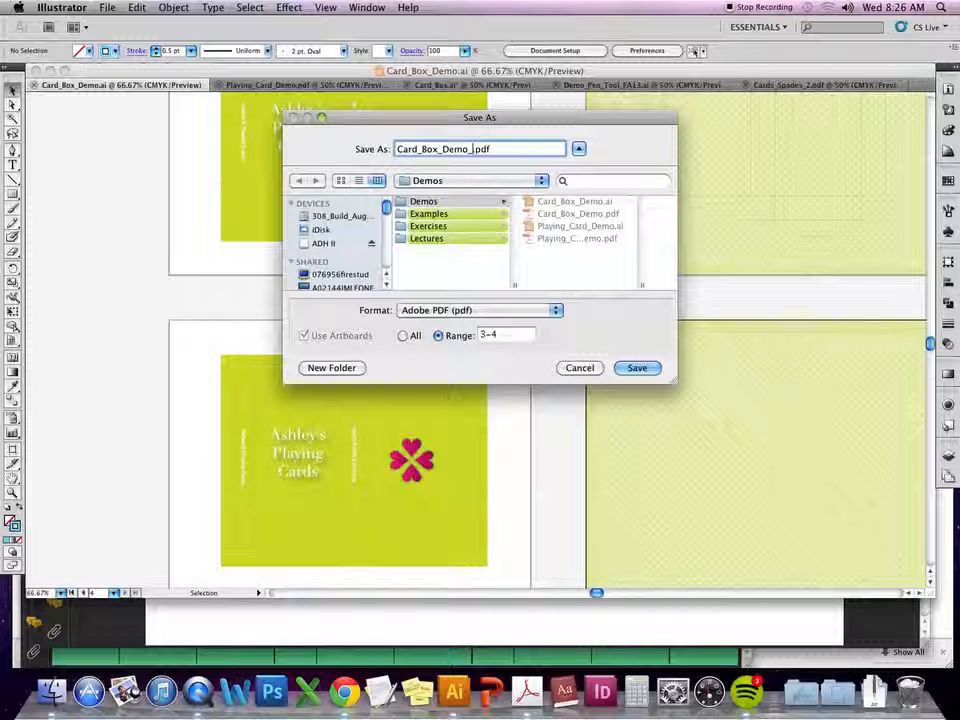
type("2")
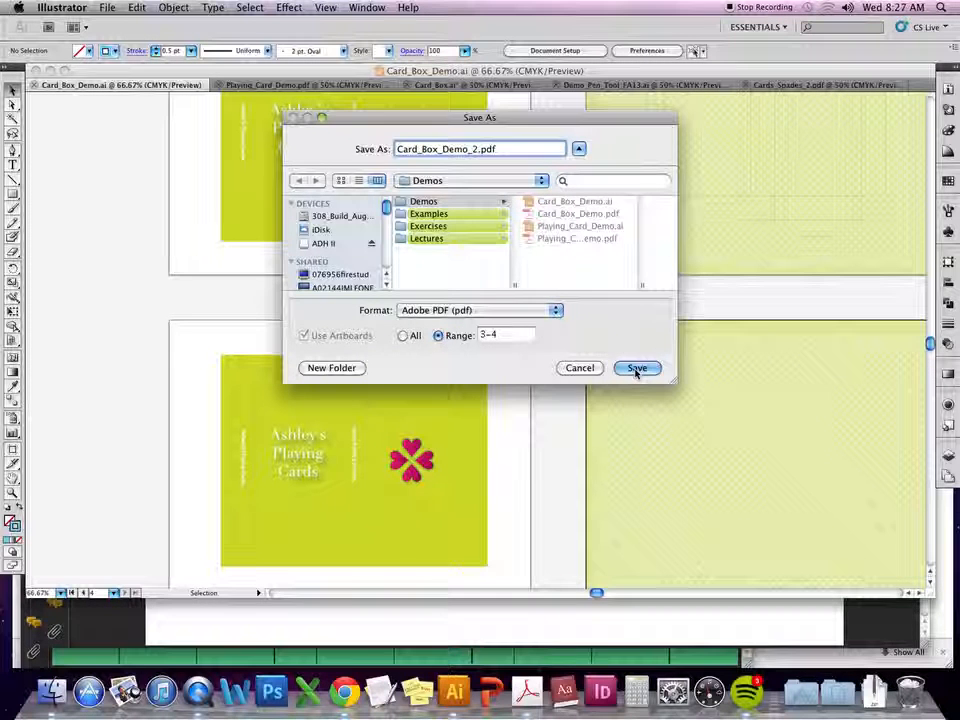
left_click(636, 368)
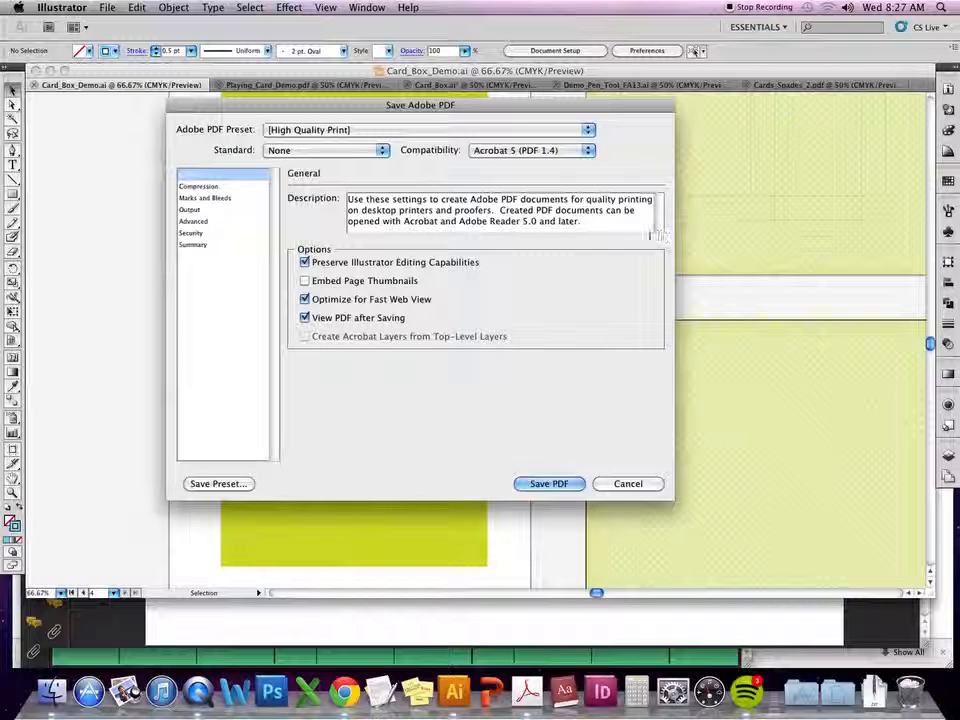
left_click(222, 186)
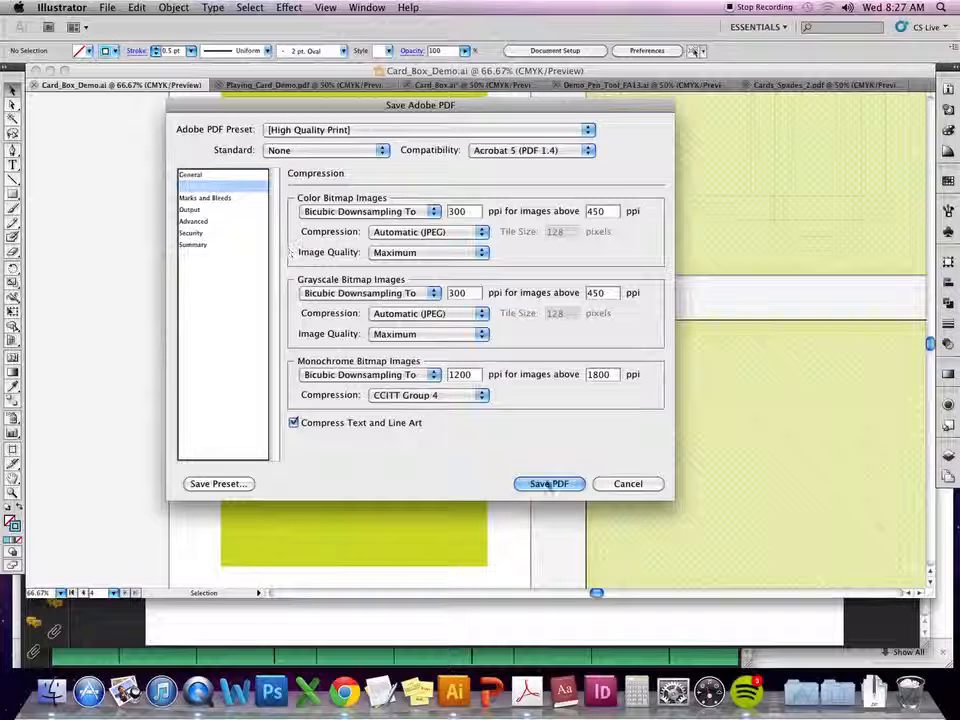
left_click(218, 197)
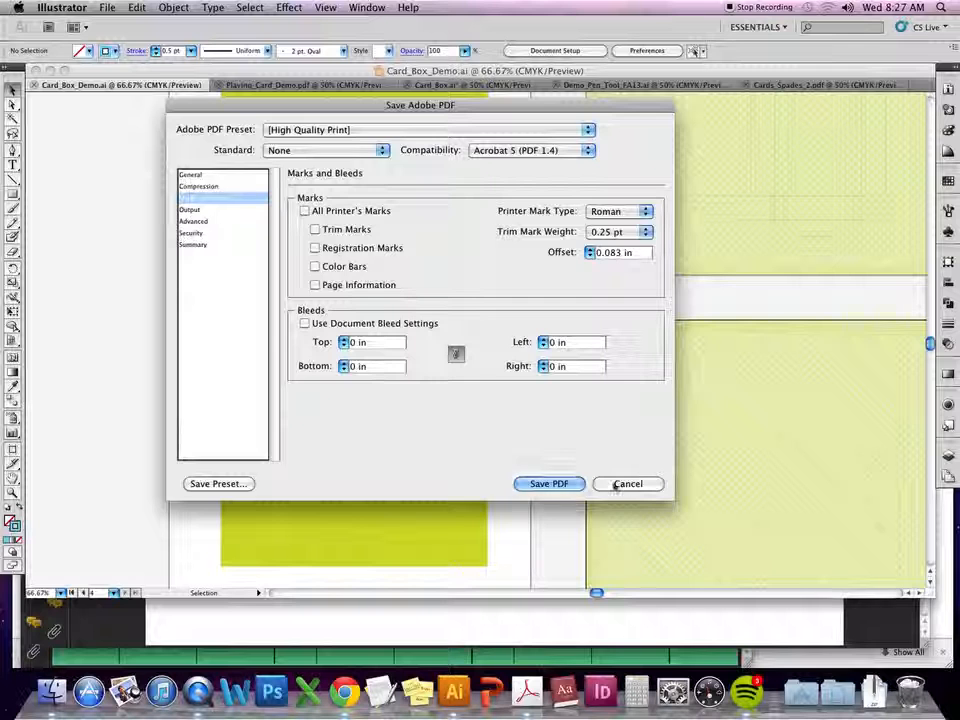
left_click(545, 484)
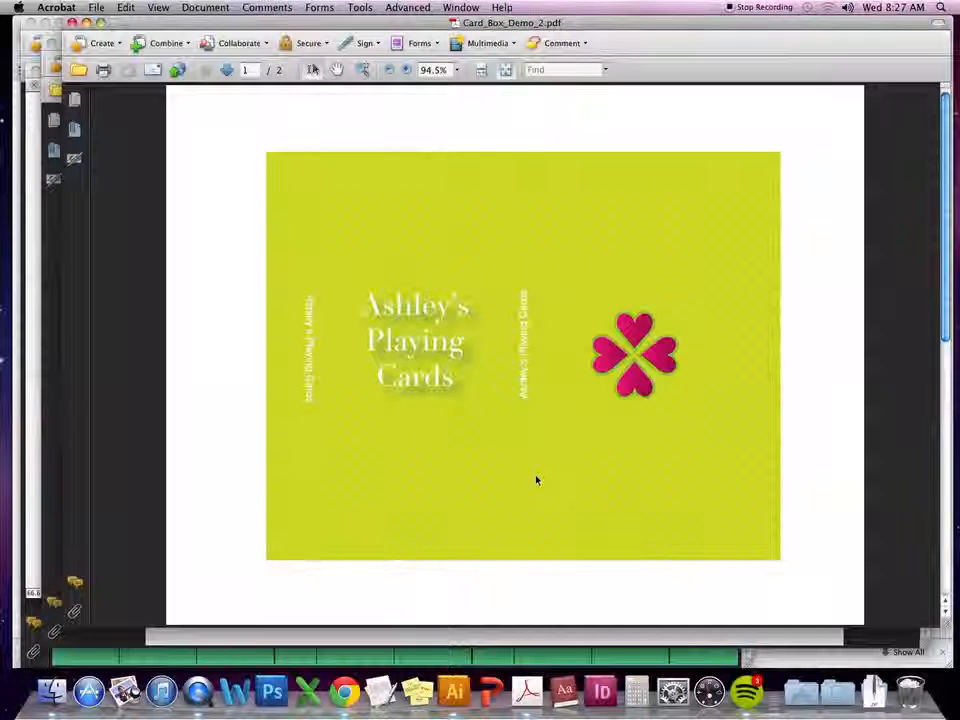
- Check both pages of Card_Box_Demo_2.pdf and Card_Box_Demo.pdf in Acrobat, and put the windows away
scroll(536, 480, "down", 3)
scroll(536, 480, "up", 3)
scroll(536, 480, "down", 3)
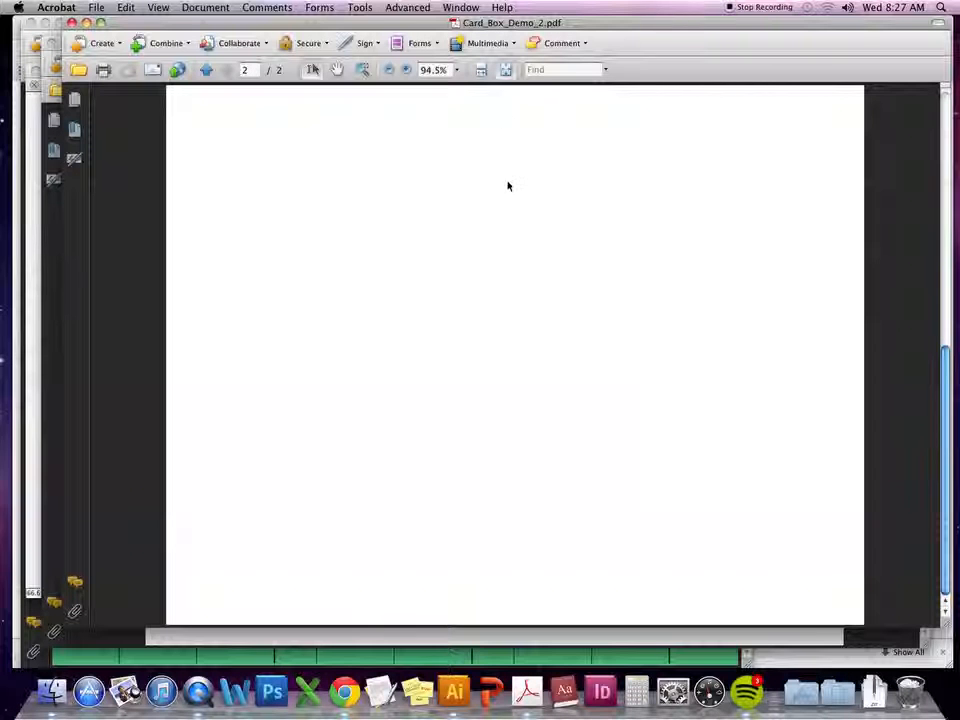
scroll(508, 186, "up", 2)
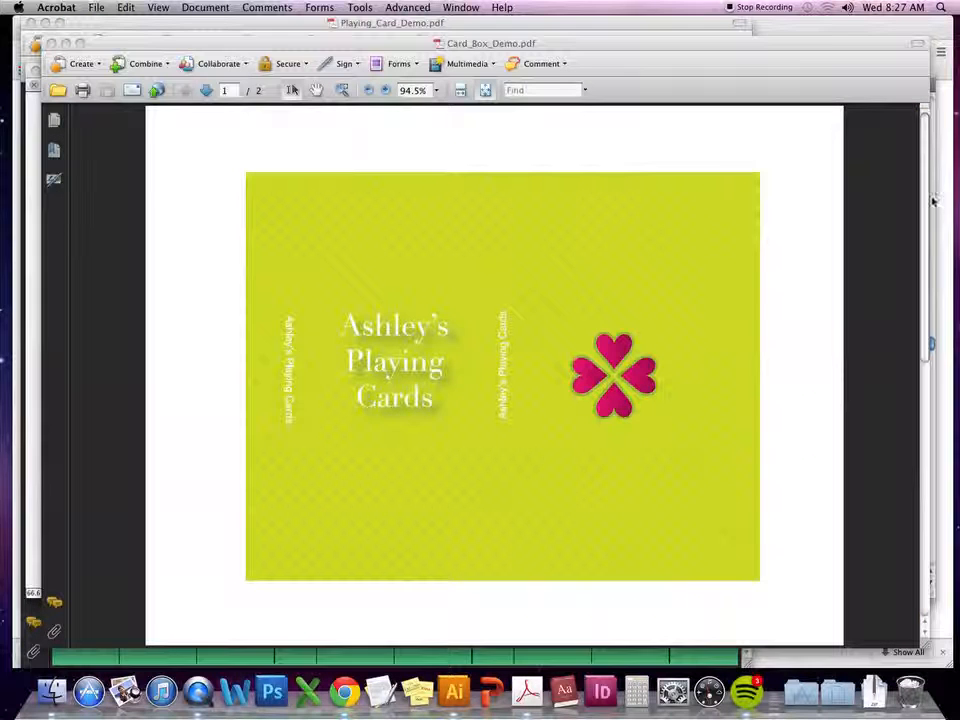
left_click_drag(922, 203, 928, 556)
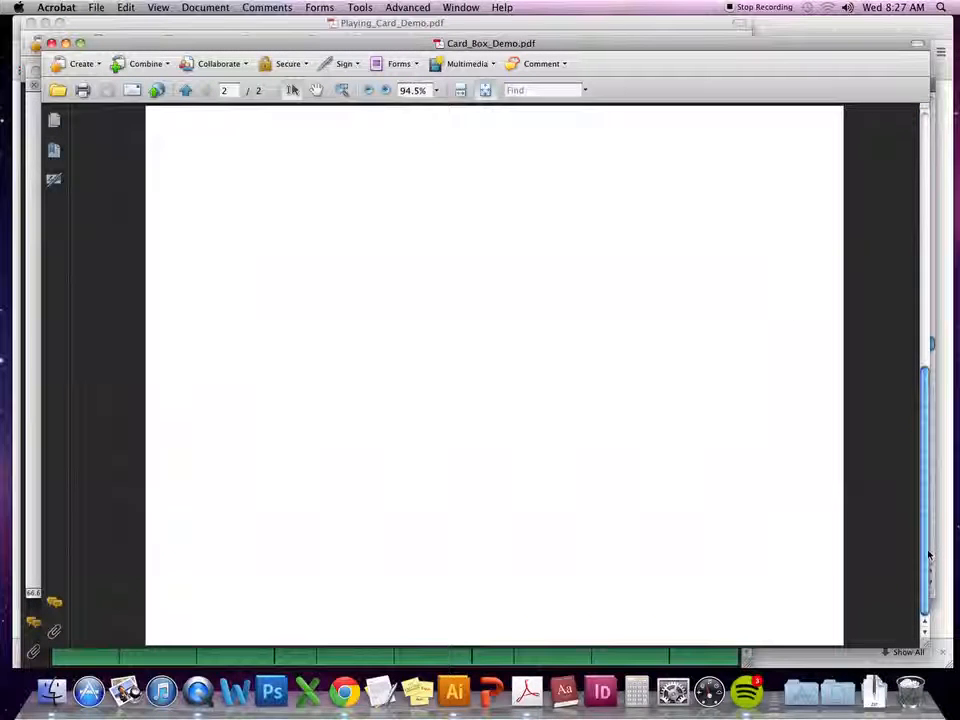
scroll(834, 534, "up", 1)
scroll(834, 534, "down", 1)
left_click(65, 43)
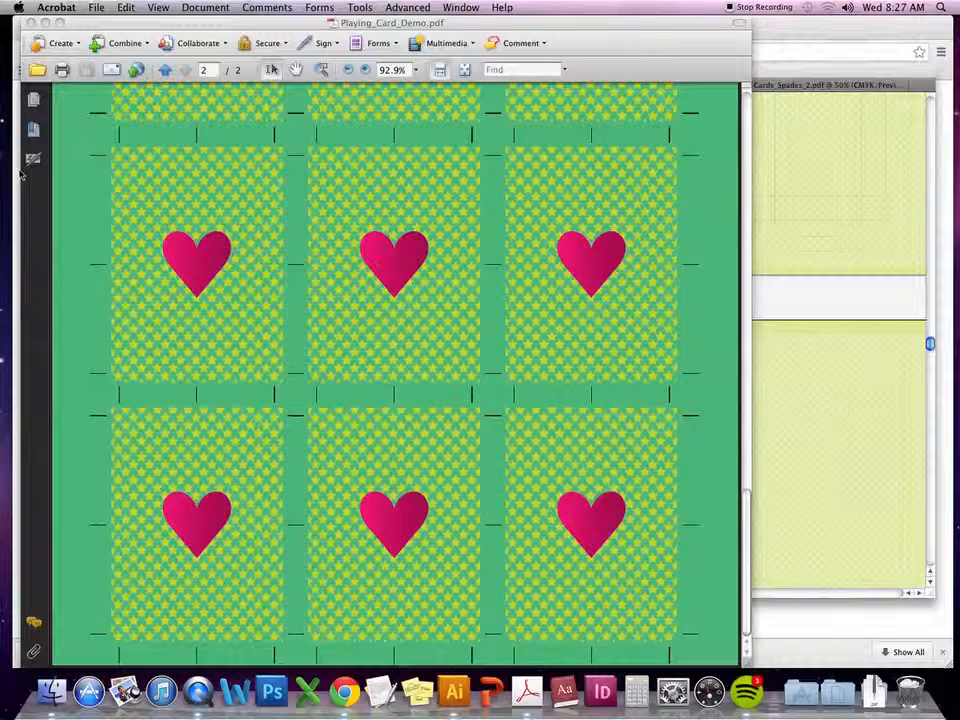
- Return to Illustrator and inspect the pattern artwork on the second and fourth artboards and the document's layers
key("super+Tab")
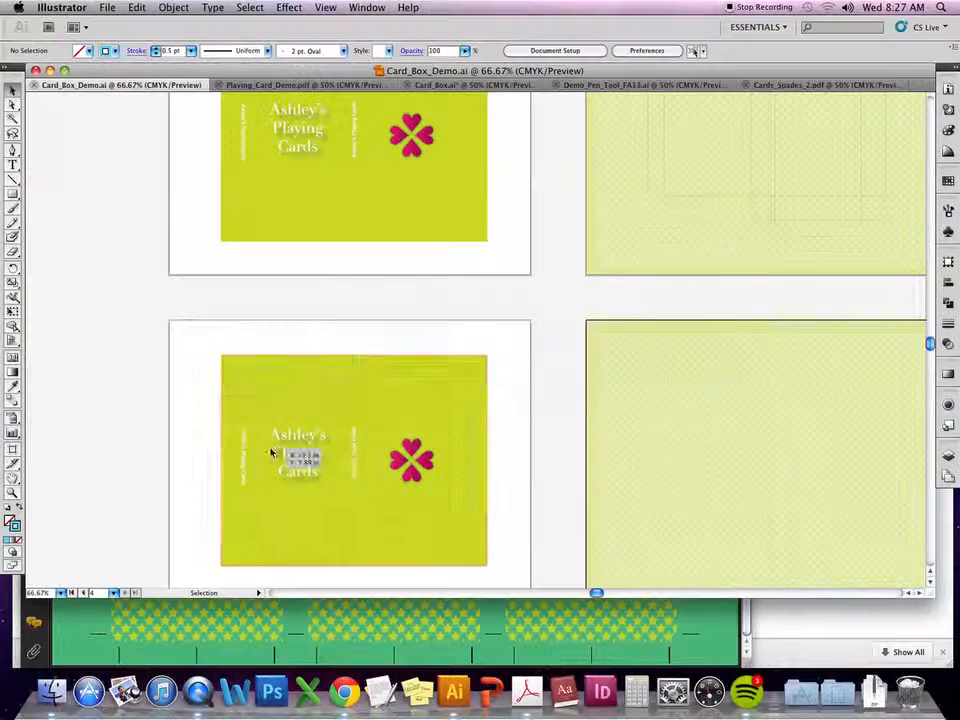
left_click(617, 274)
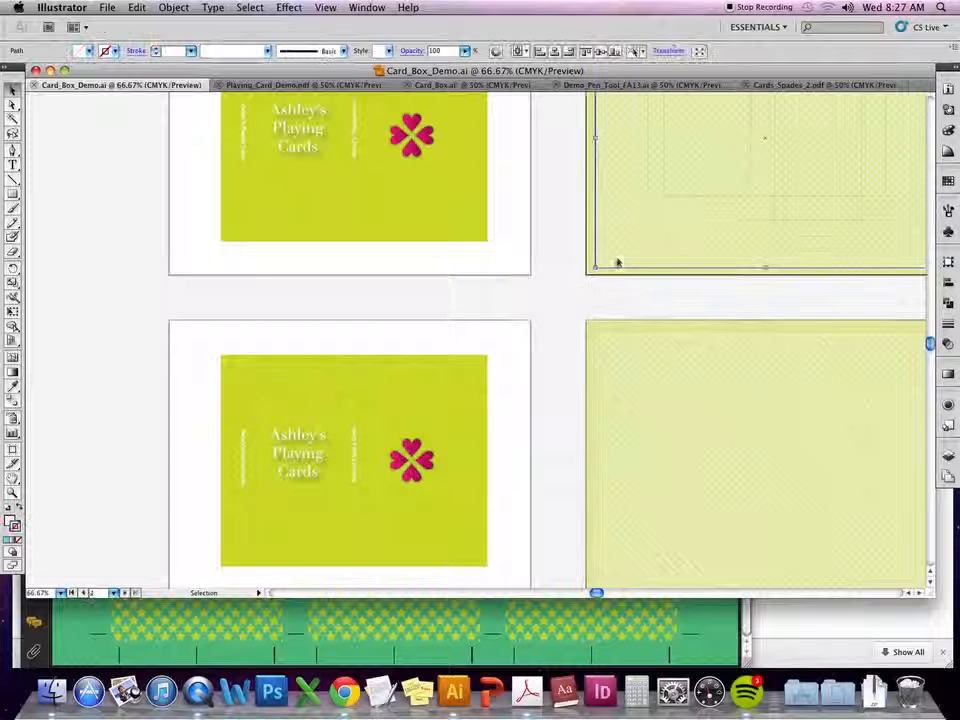
left_click(505, 387)
left_click(596, 375)
left_click(566, 373)
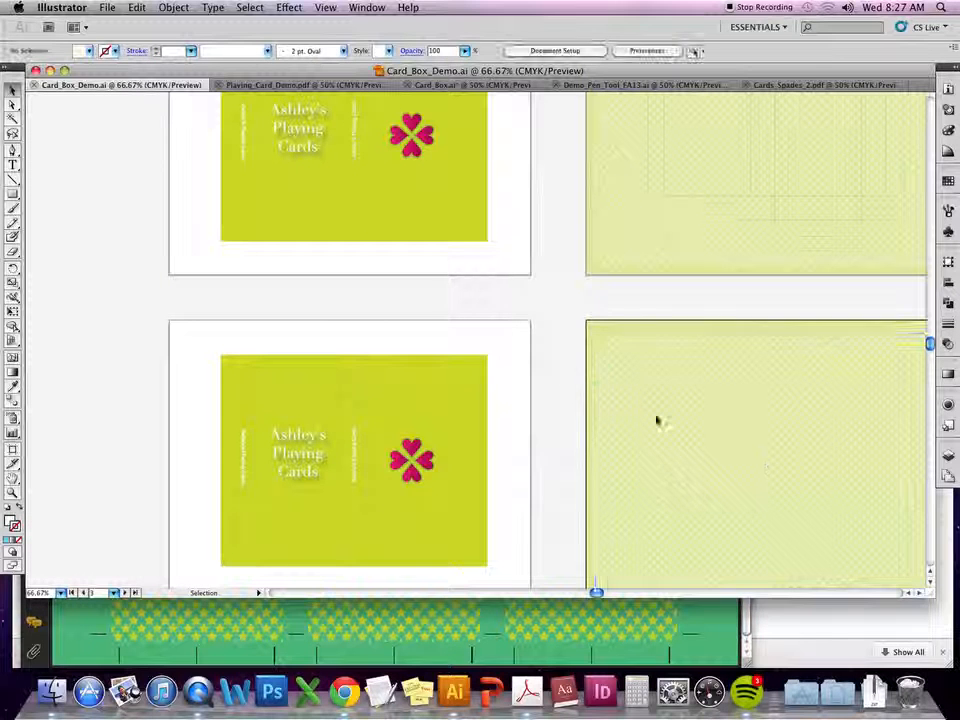
left_click(949, 455)
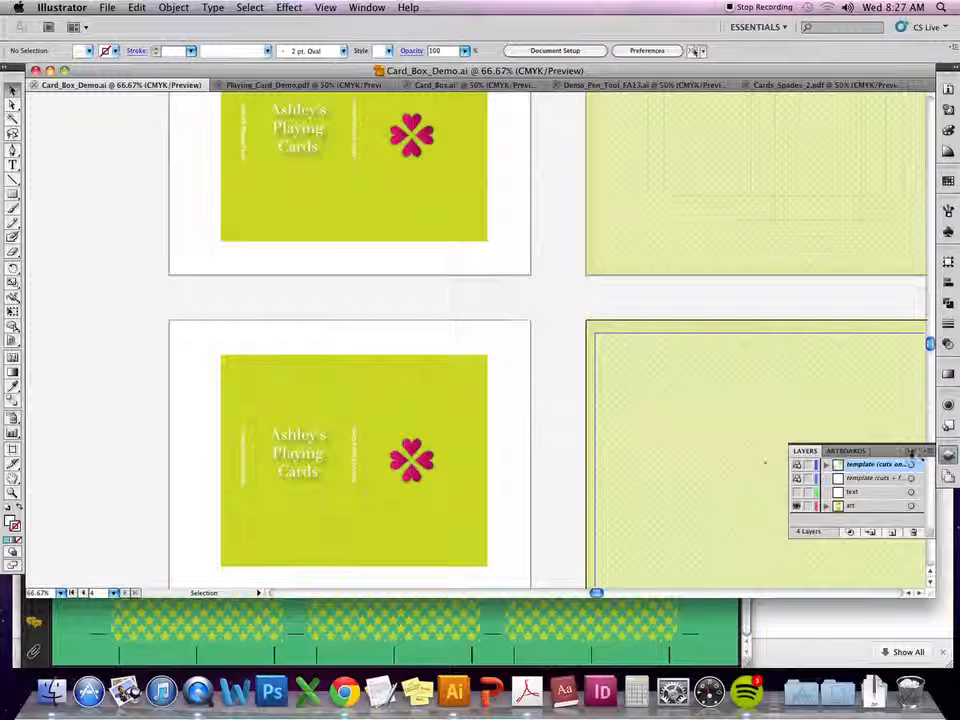
left_click(909, 450)
- Save artboards 1-2 again as Card_Box_Demo.pdf with the High Quality Print preset, replacing the existing file
left_click(104, 8)
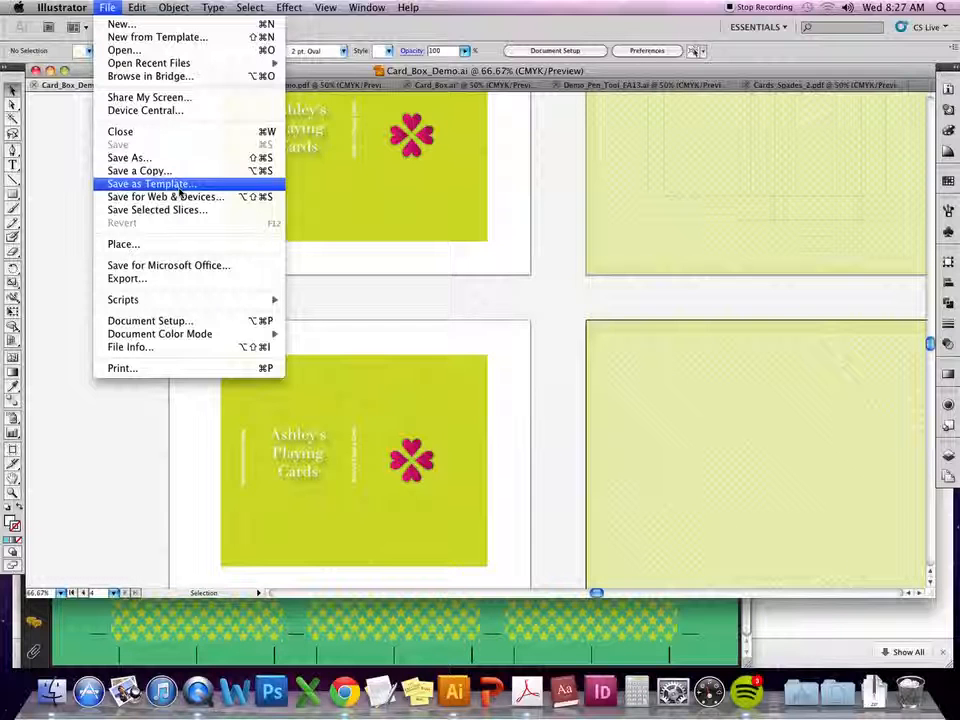
left_click(193, 157)
left_click(478, 311)
left_click(523, 343)
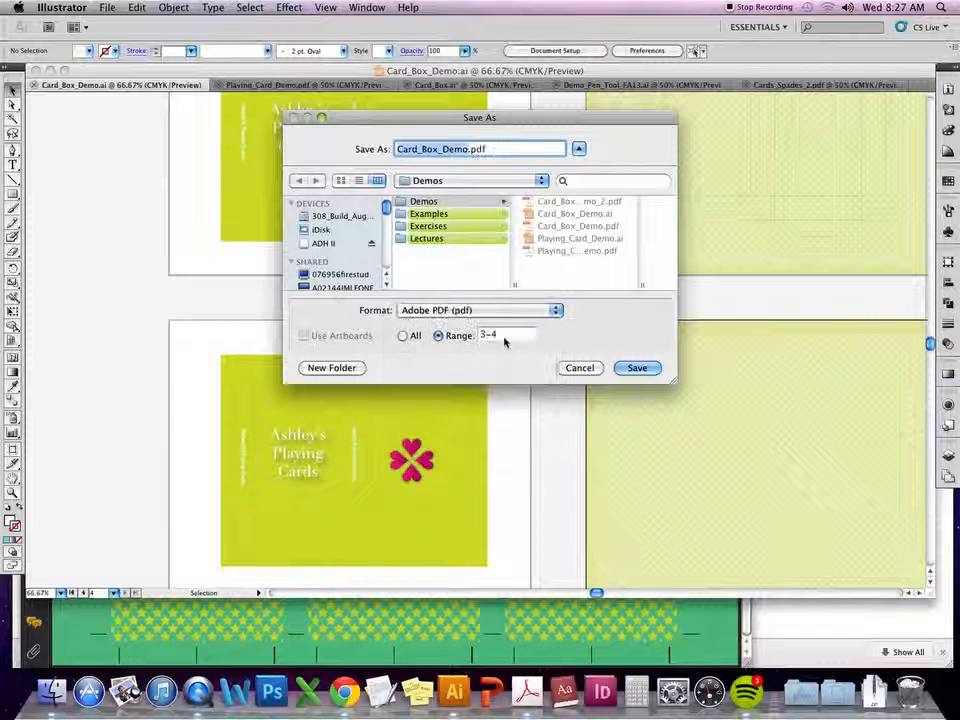
left_click(505, 340)
type("1-2")
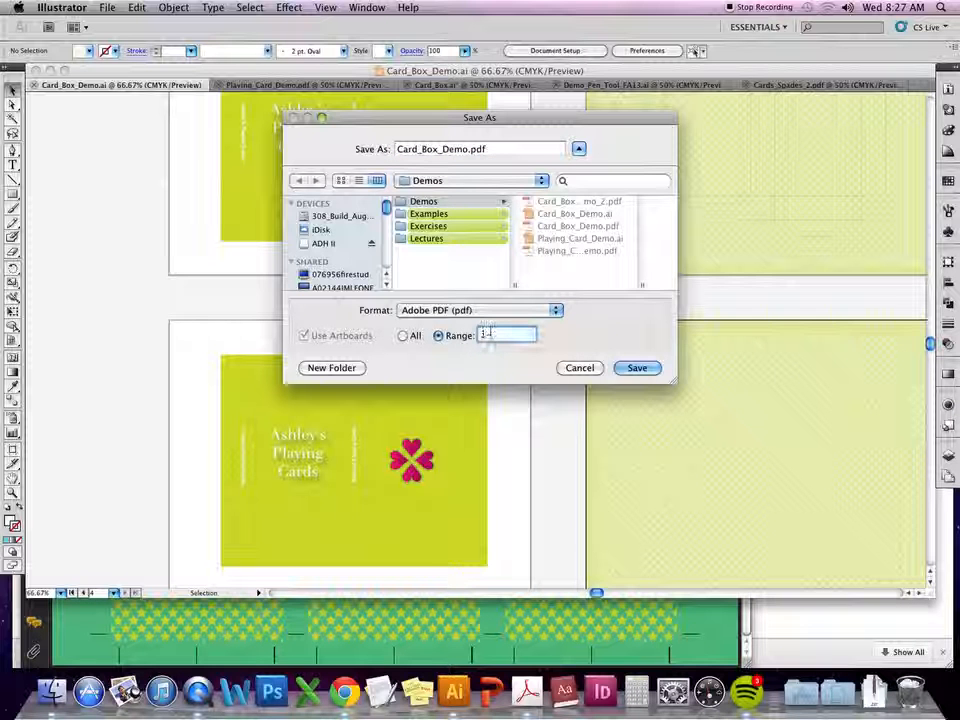
left_click(637, 368)
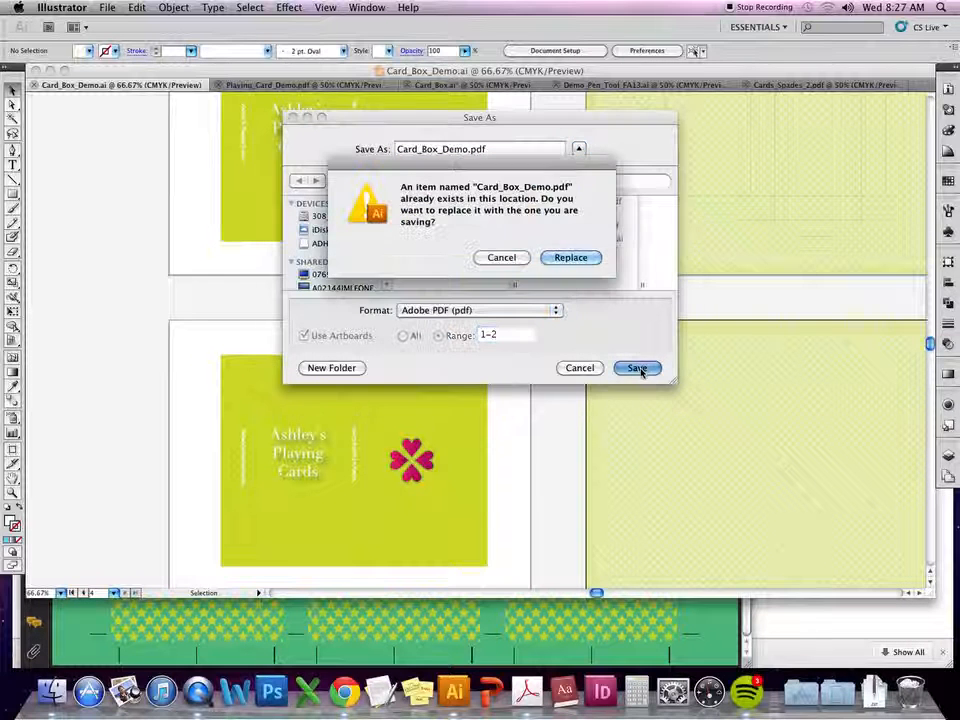
left_click(569, 258)
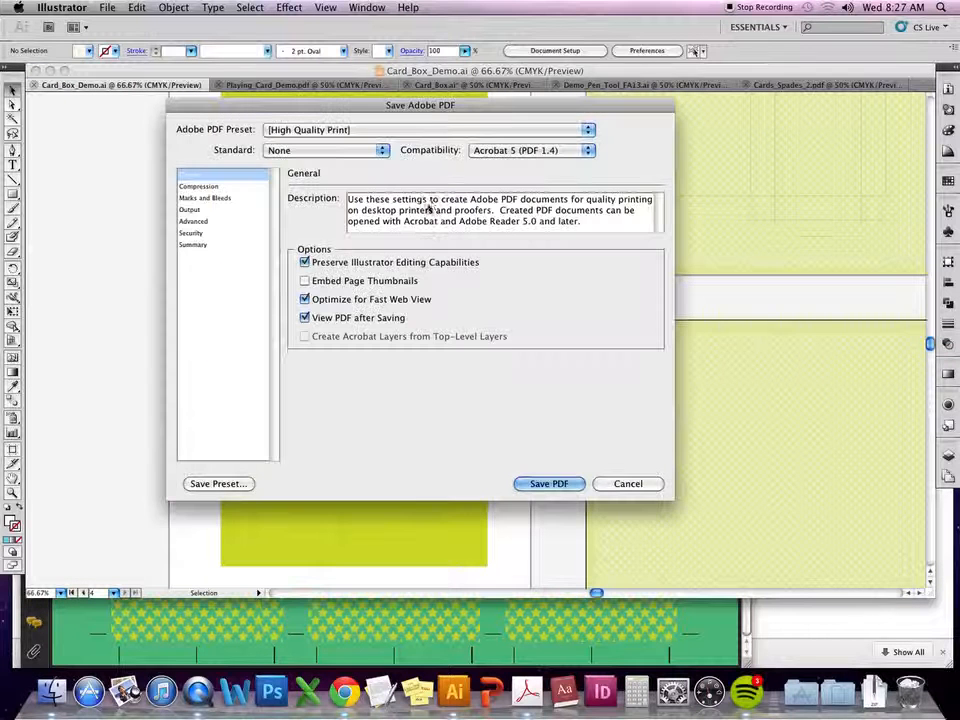
left_click(556, 483)
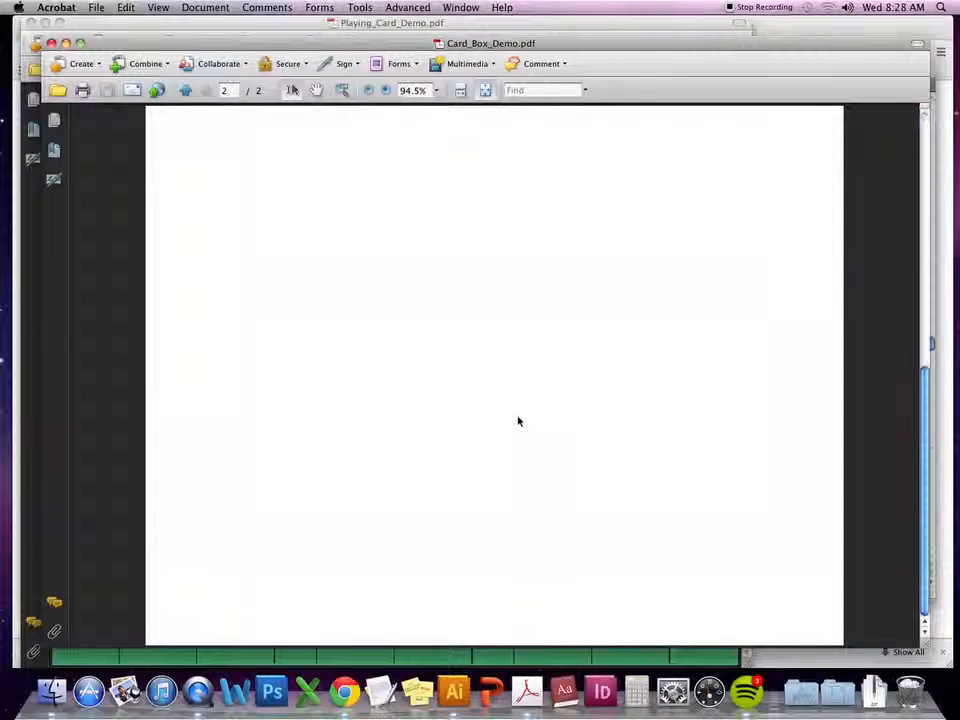
- Switch to Finder and preview the second page of Card_Box_Demo.pdf in the Demos folder
key("super+Tab")
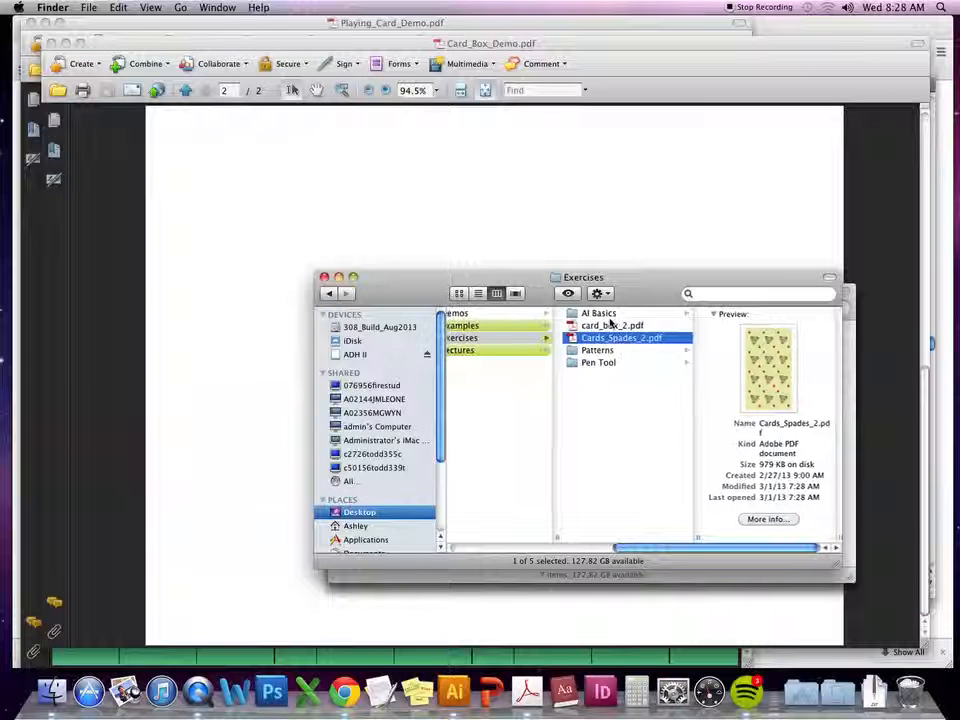
scroll(609, 323, "left", 3)
scroll(609, 323, "left", 5)
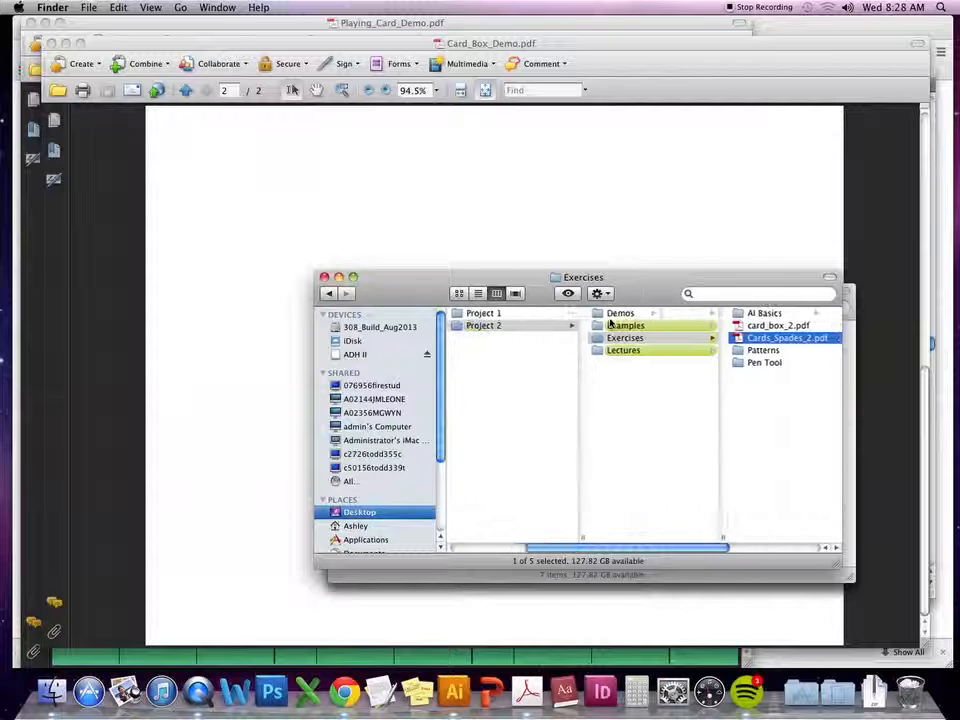
left_click(596, 313)
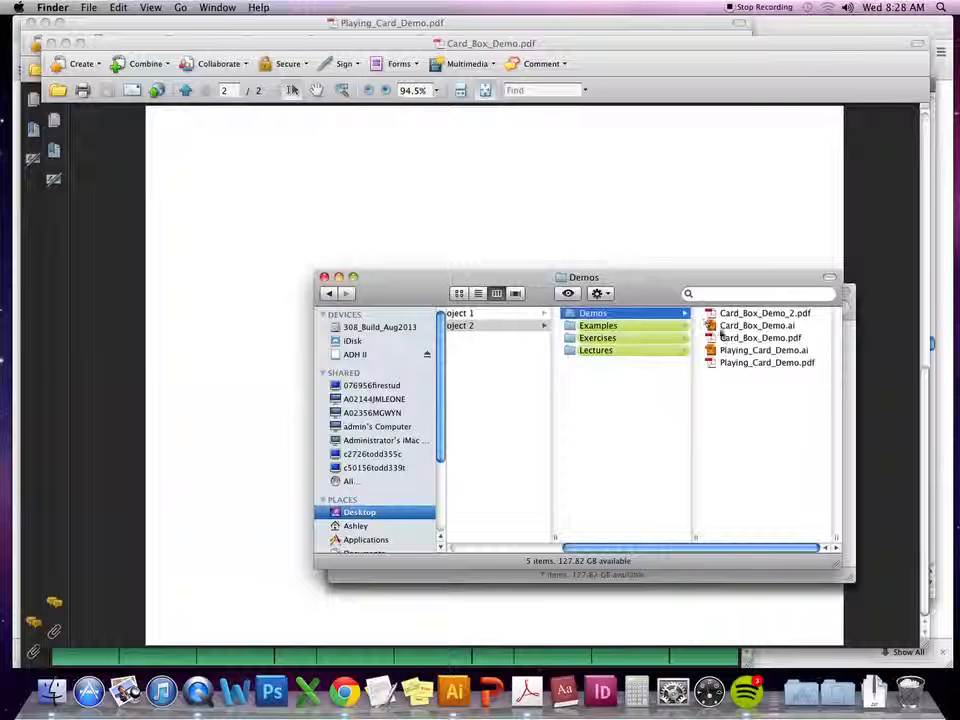
left_click(786, 340)
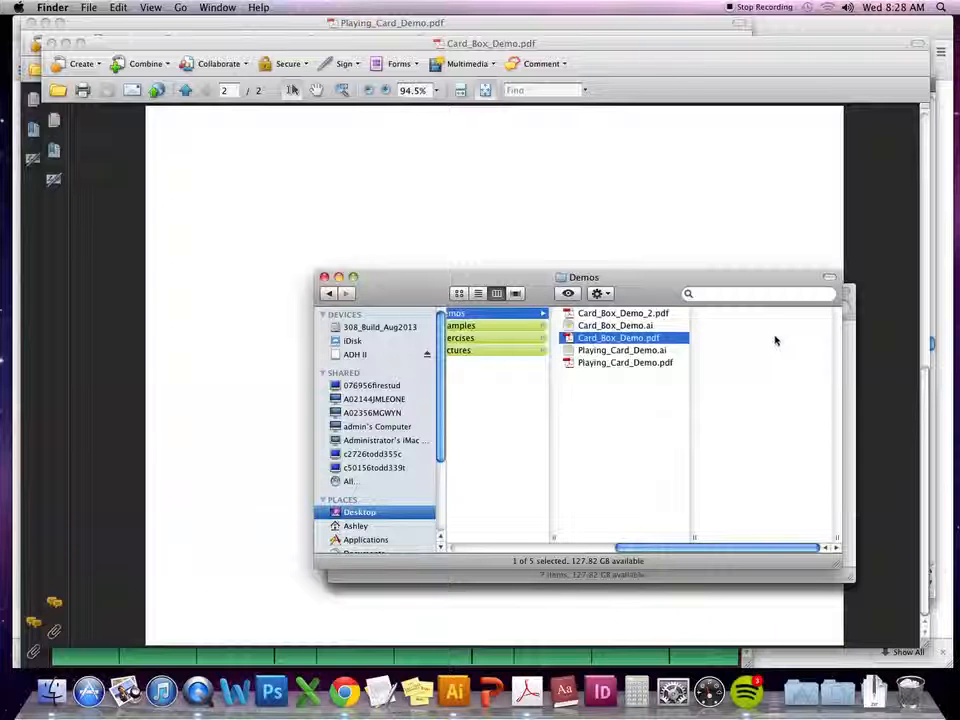
left_click(779, 394)
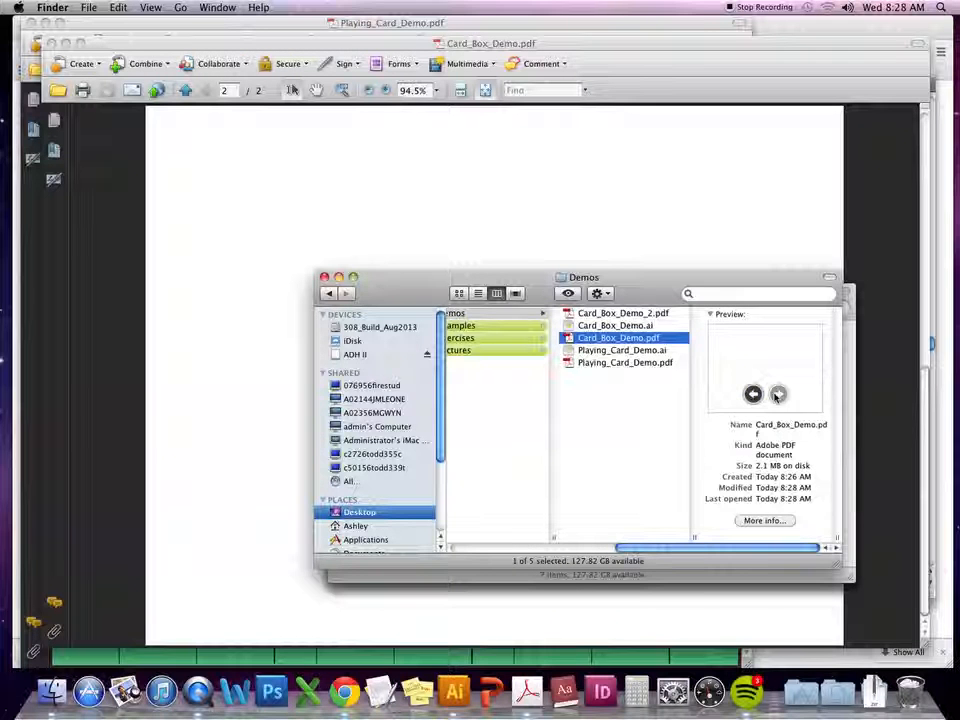
- Switch back to Illustrator and inspect the pattern rectangles on the second artboard and the layer they are on
left_click(632, 401)
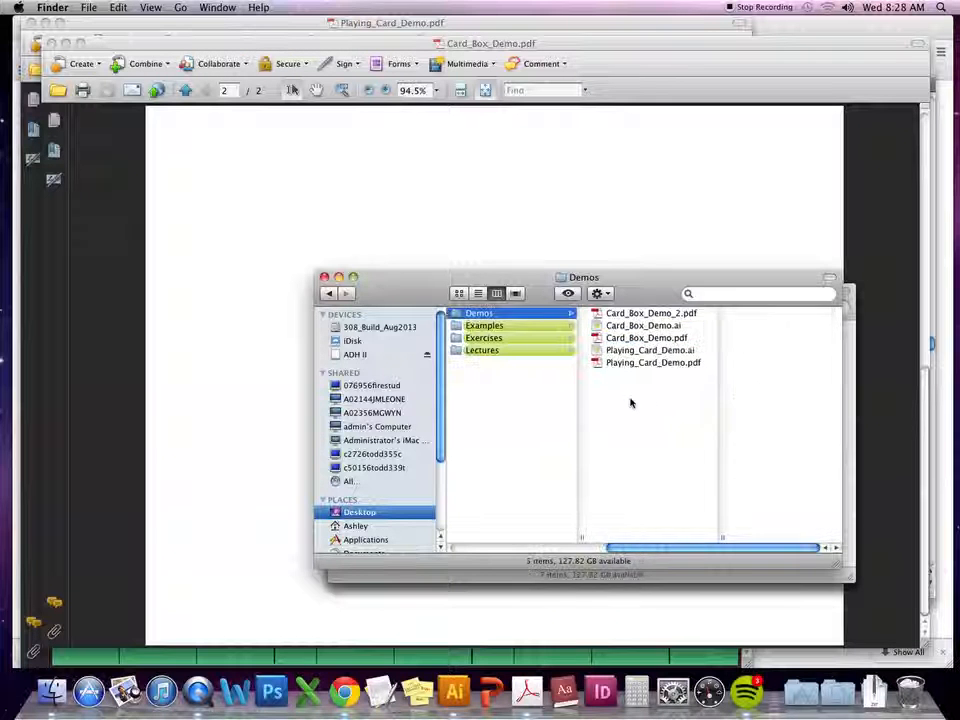
key("super+h")
key("super+Tab")
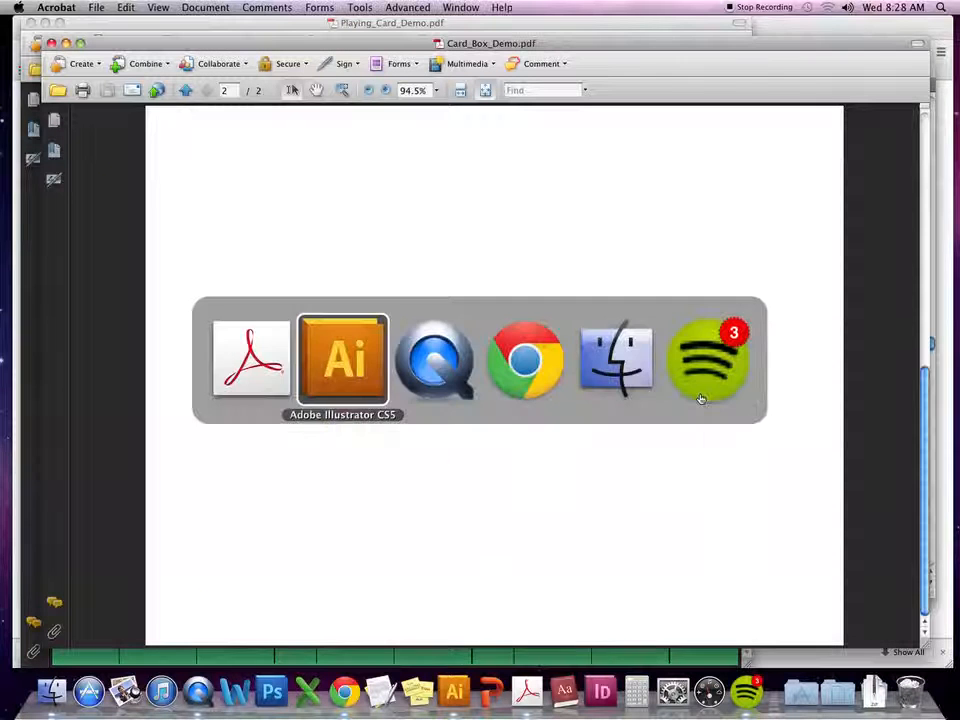
left_click(671, 270)
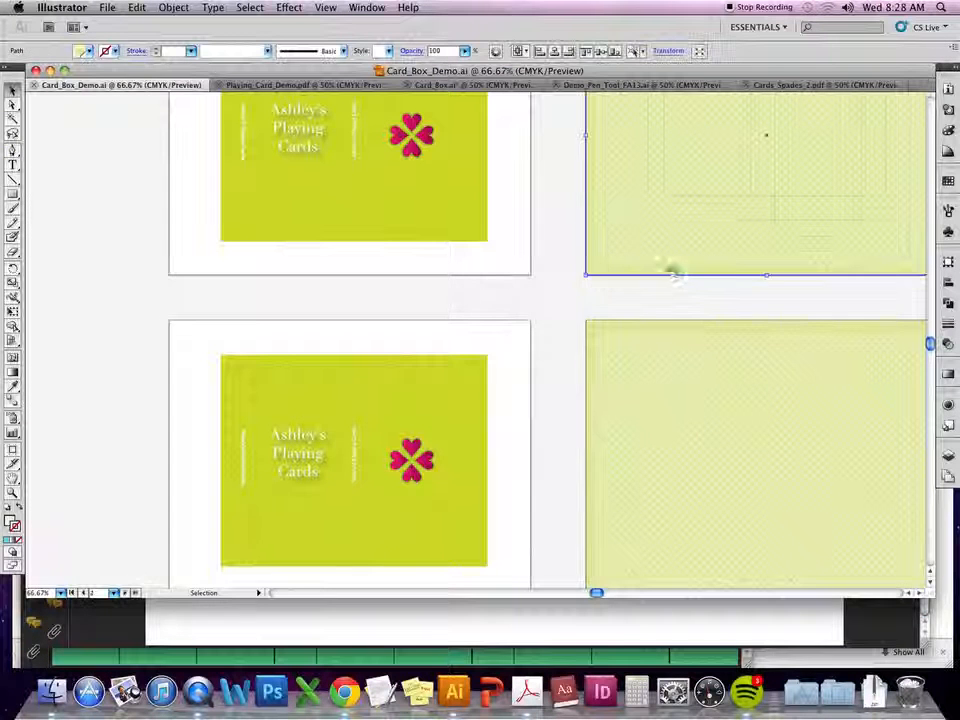
scroll(671, 270, "right", 5)
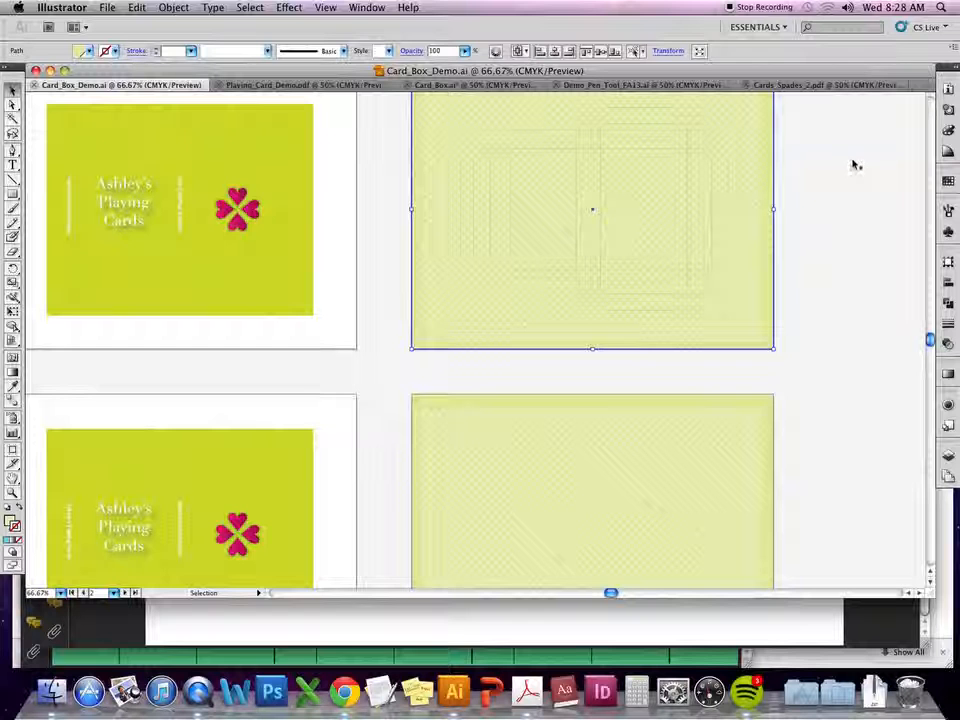
left_click(812, 212)
left_click_drag(846, 190, 737, 303)
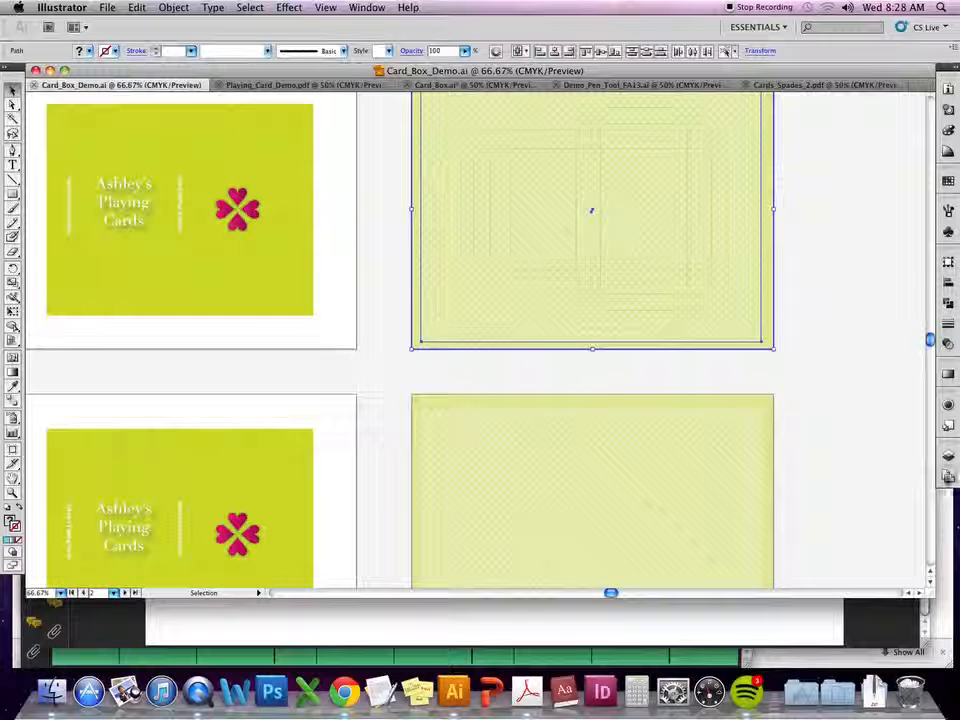
left_click(948, 457)
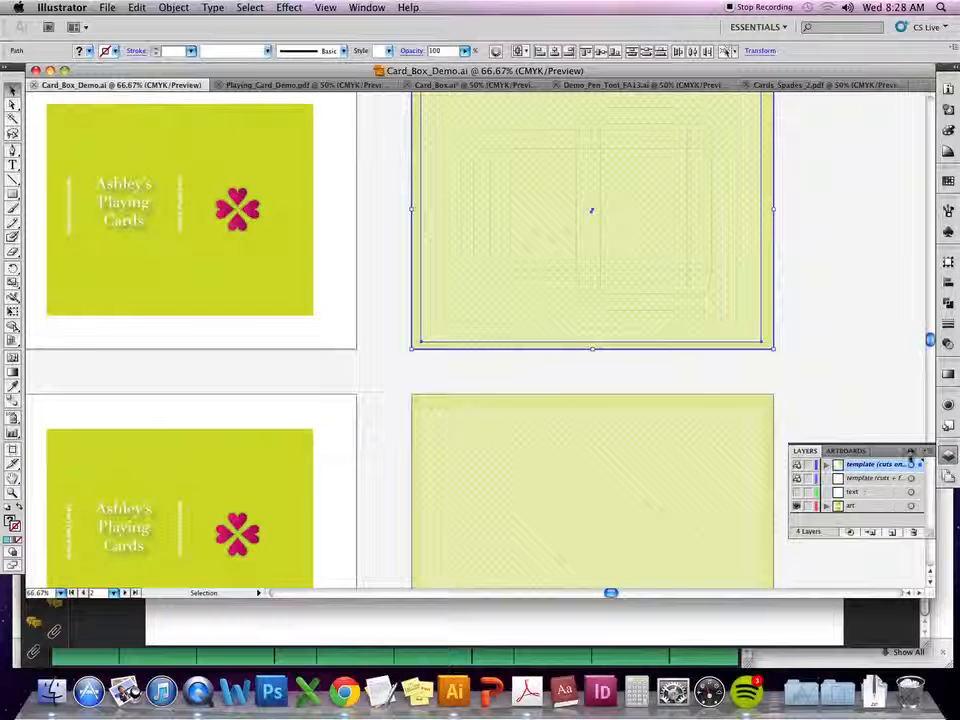
left_click(911, 452)
left_click(838, 348)
scroll(846, 370, "up", 4)
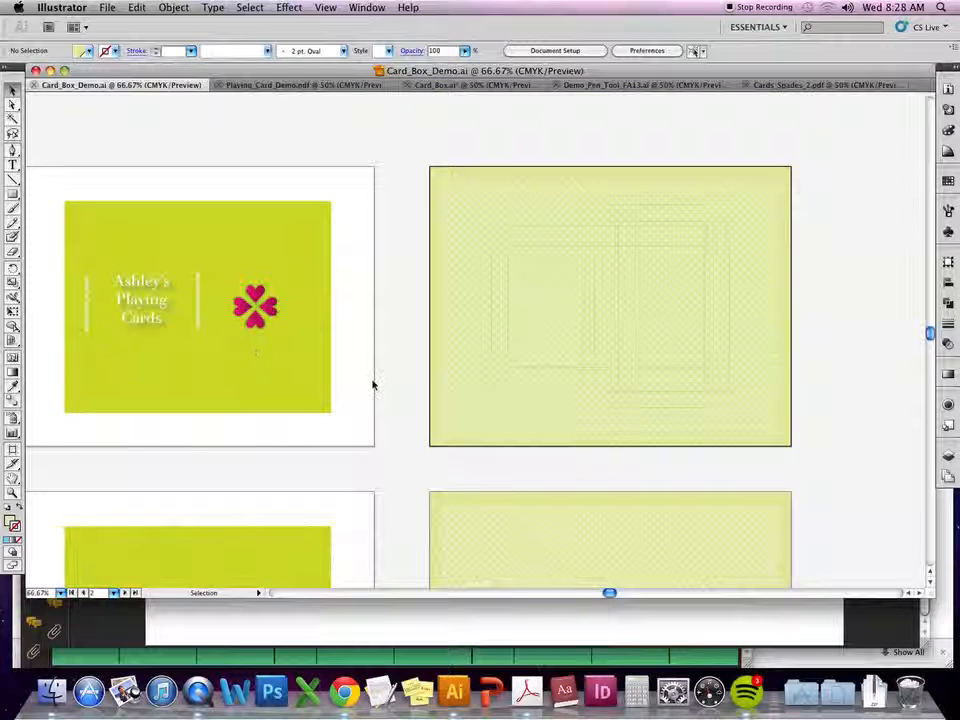
- Try to enlarge the first artboard to 17 in wide by 11 in high
scroll(165, 205, "left", 3)
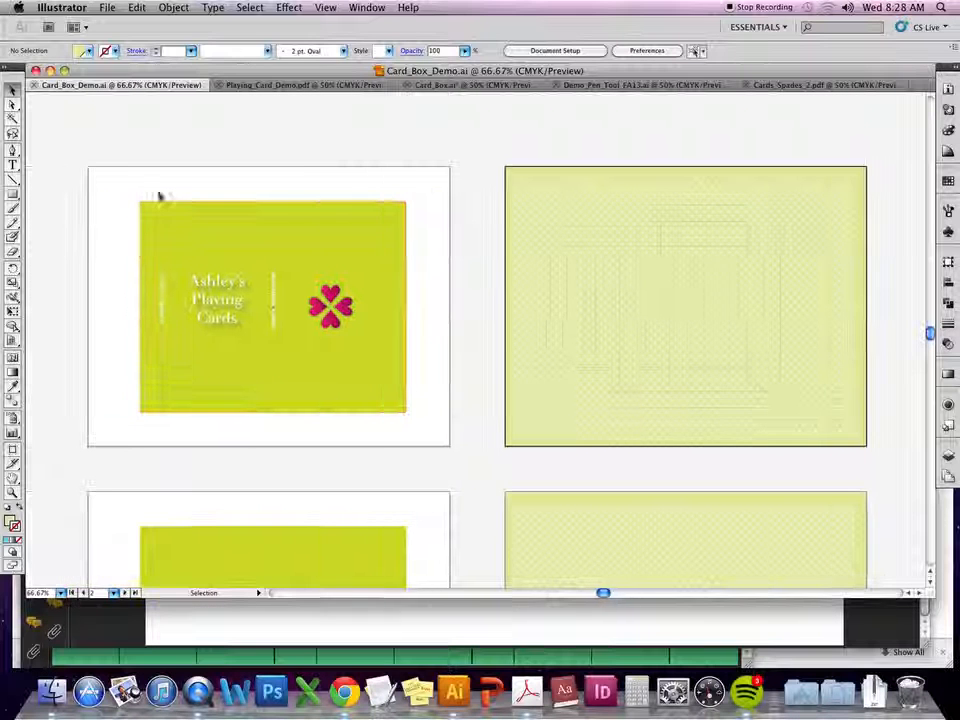
left_click(10, 449)
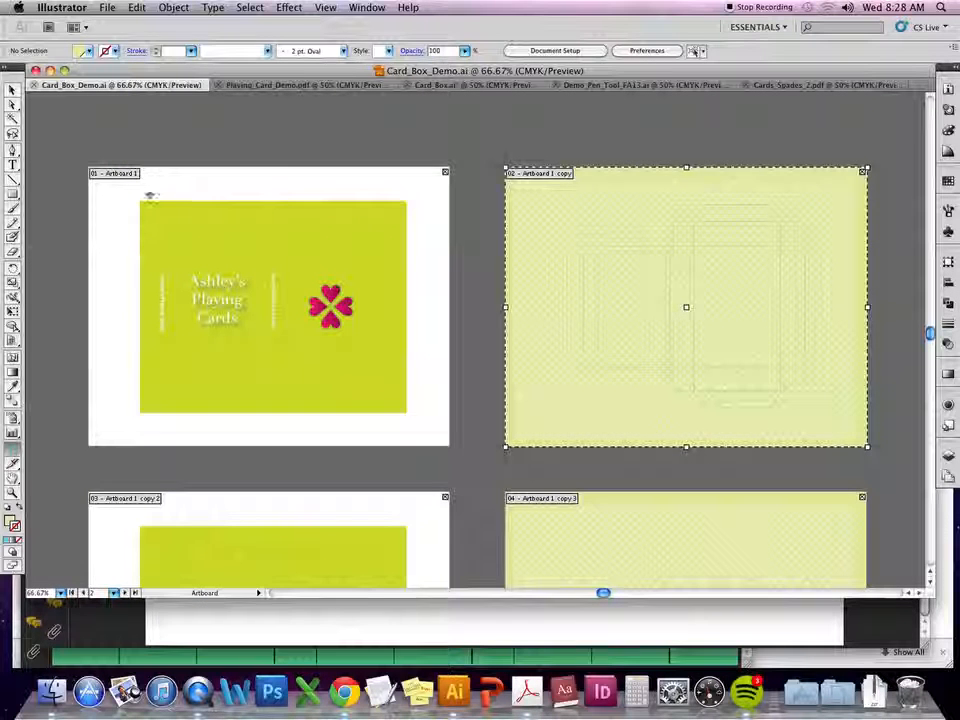
left_click(98, 197)
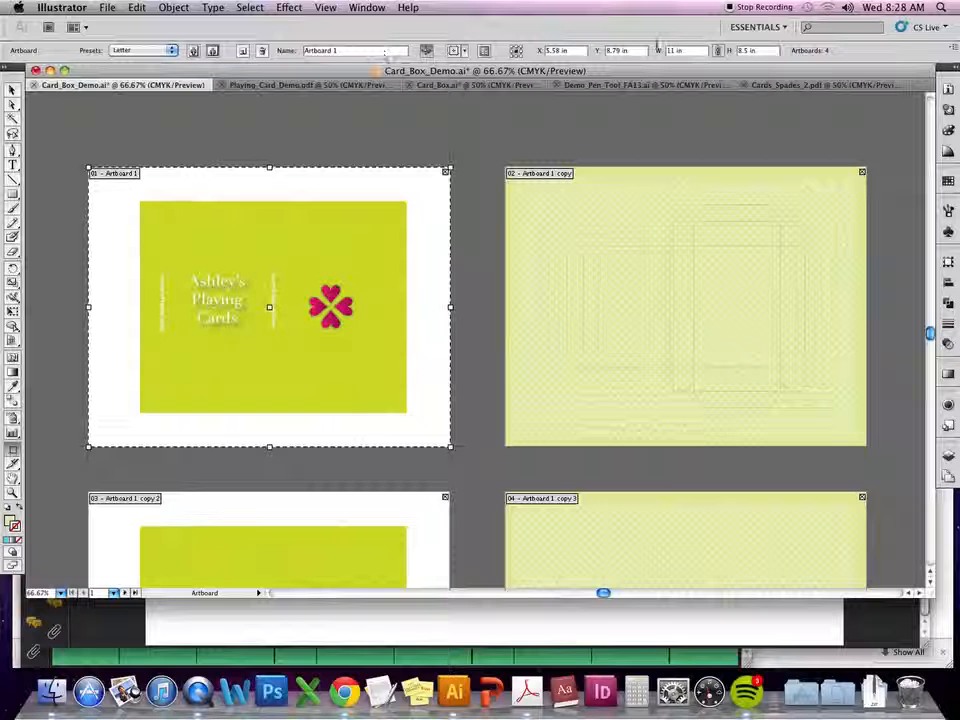
left_click(757, 51)
key("shift+Tab")
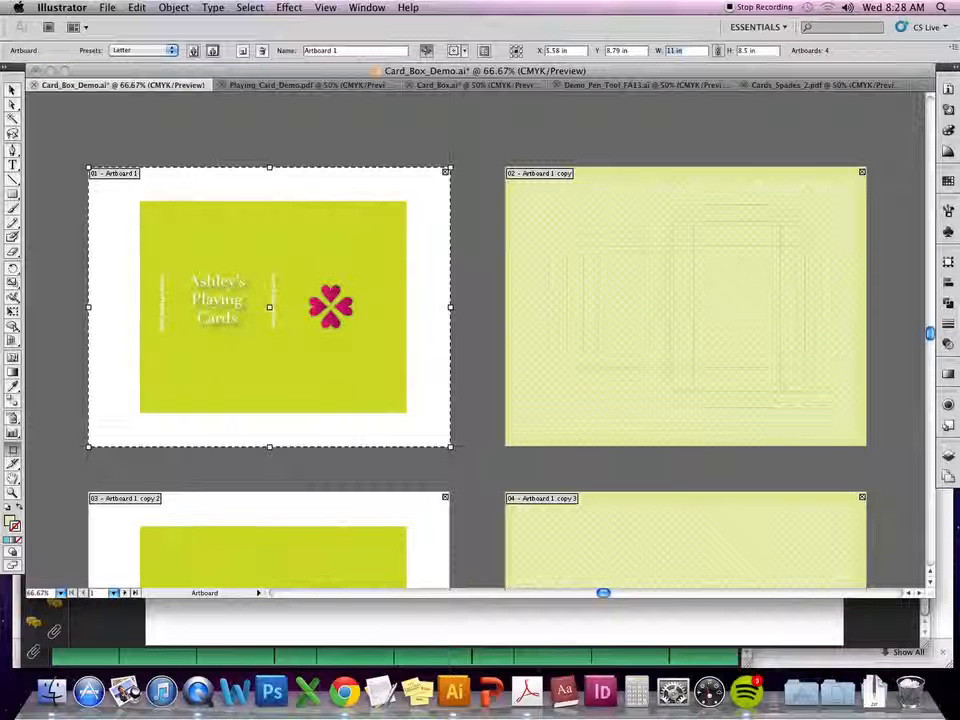
type("17")
key("Tab")
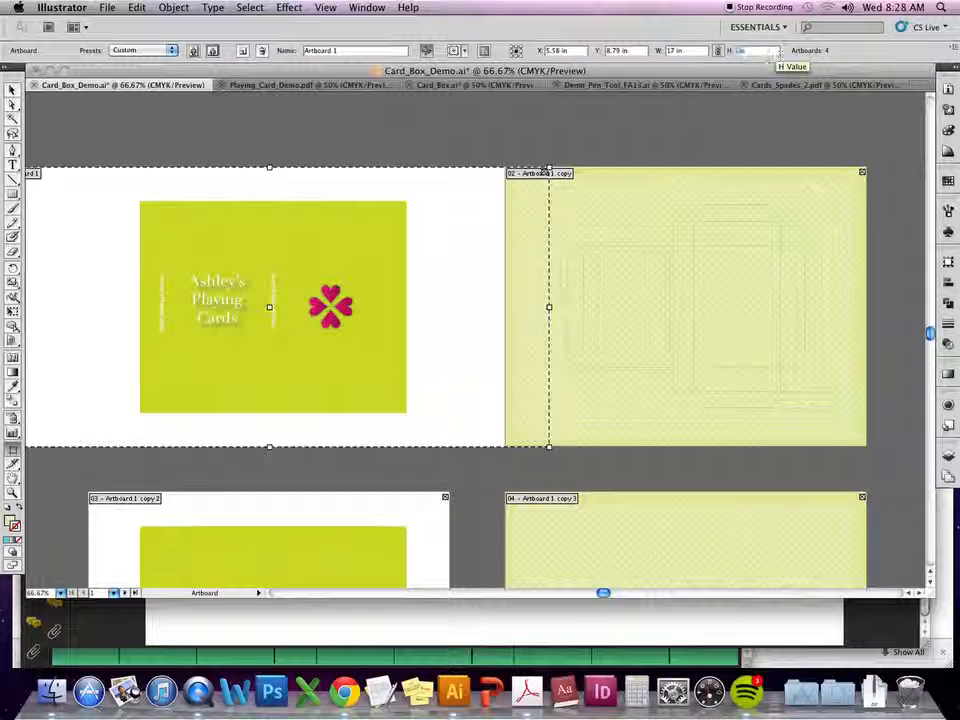
type("11")
key("Tab")
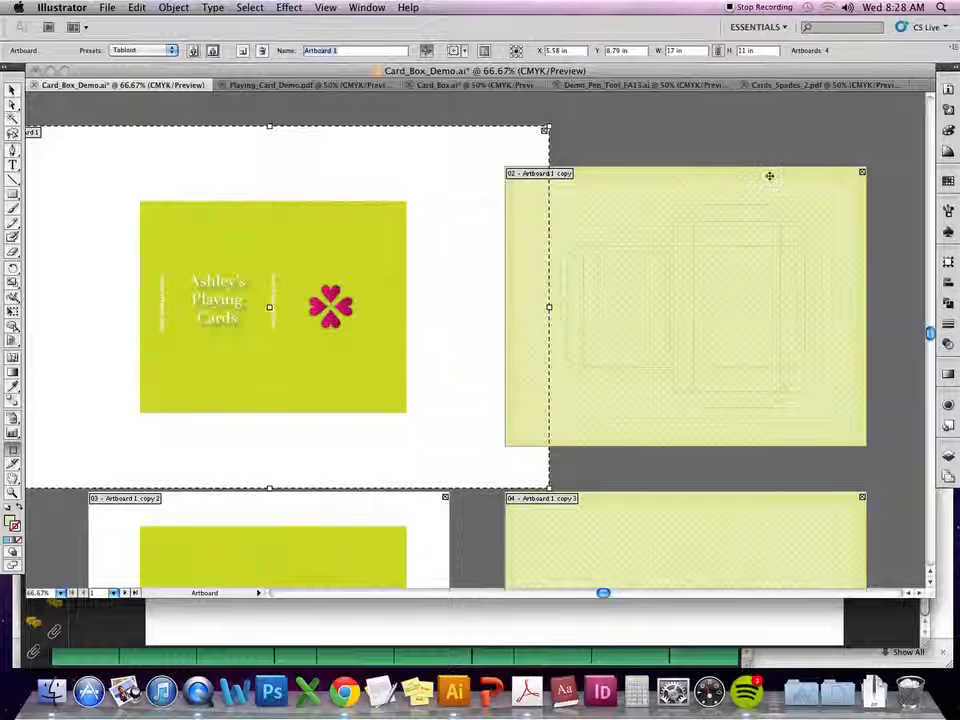
- Try to enlarge the second artboard to 17 in wide by 11 in high as well
left_click(769, 176)
left_click(694, 53)
double_click(694, 53)
type("17")
key("Tab")
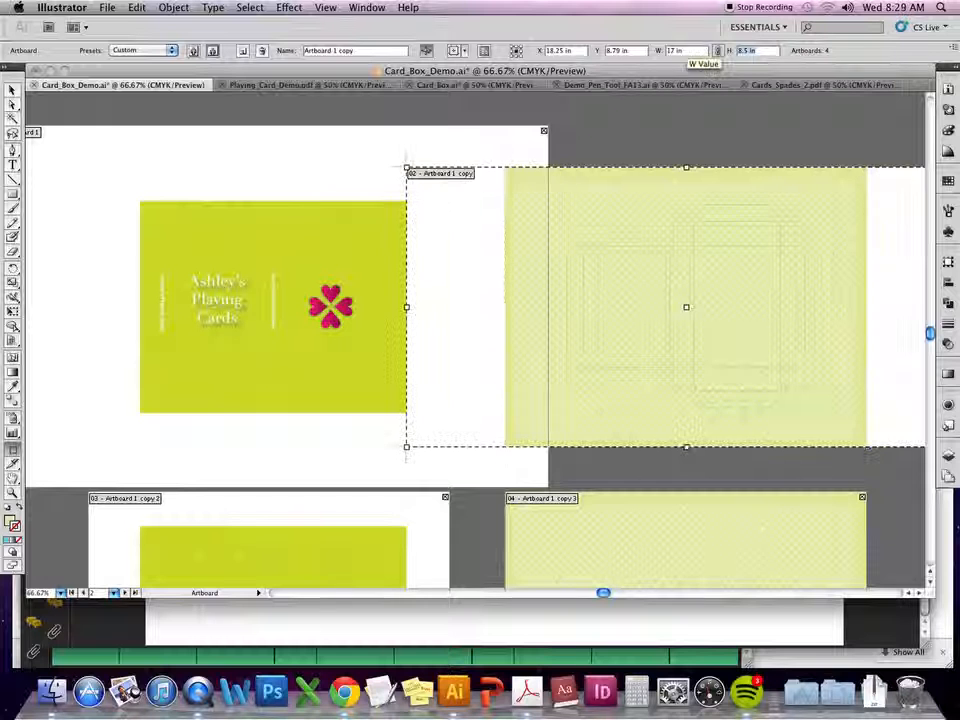
type("11")
key("Tab")
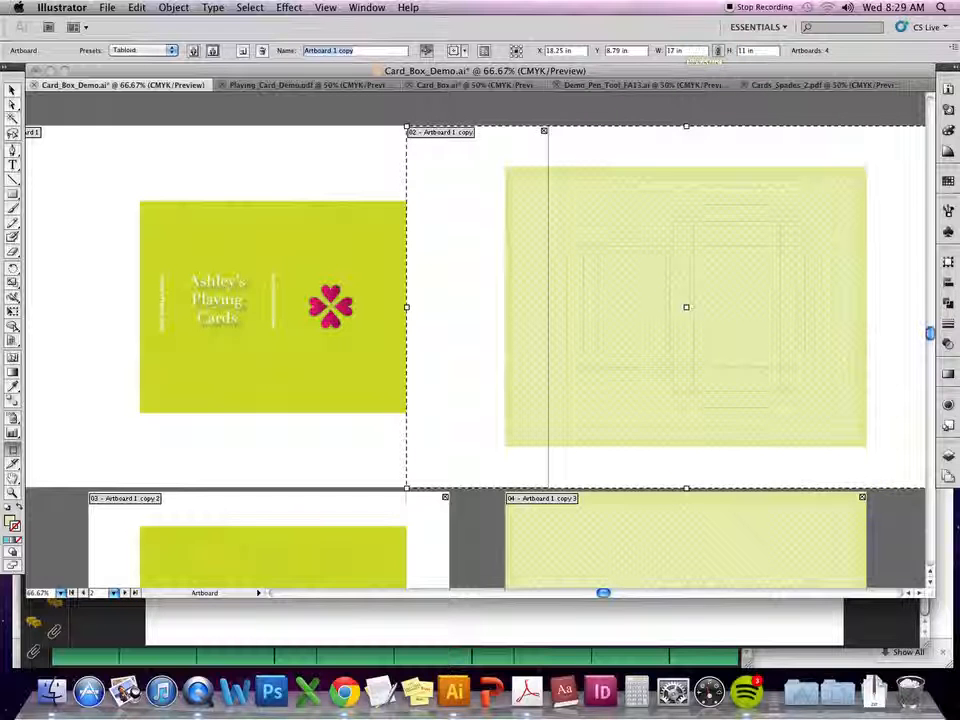
left_click(632, 152)
- Try to move the enlarged second artboard sideways, clear of the first artboard
scroll(591, 152, "right", 4)
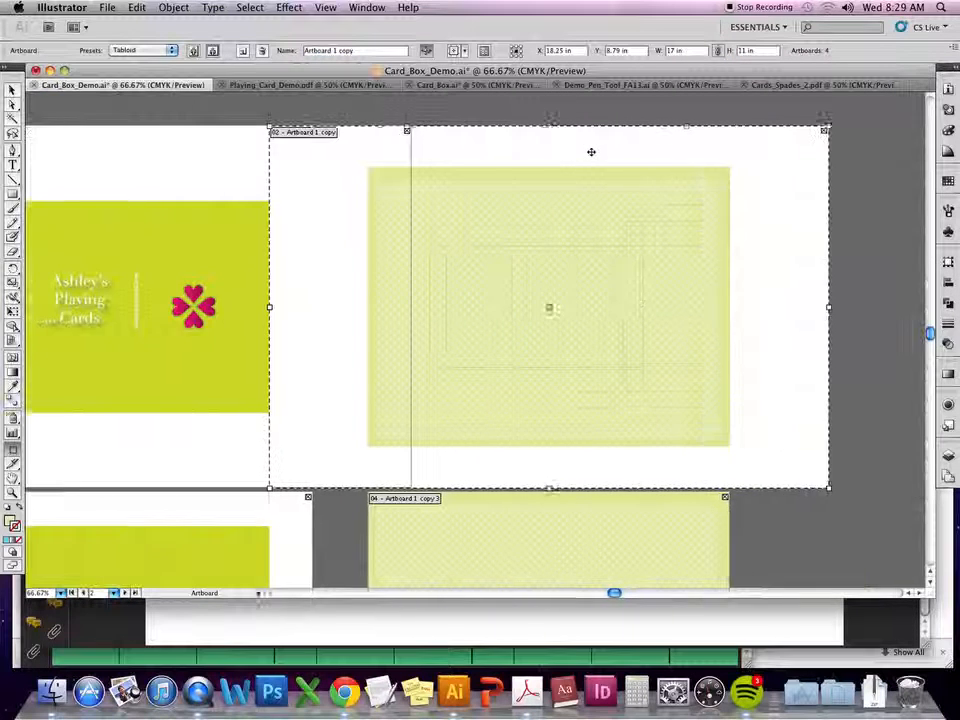
left_click_drag(470, 142, 655, 150)
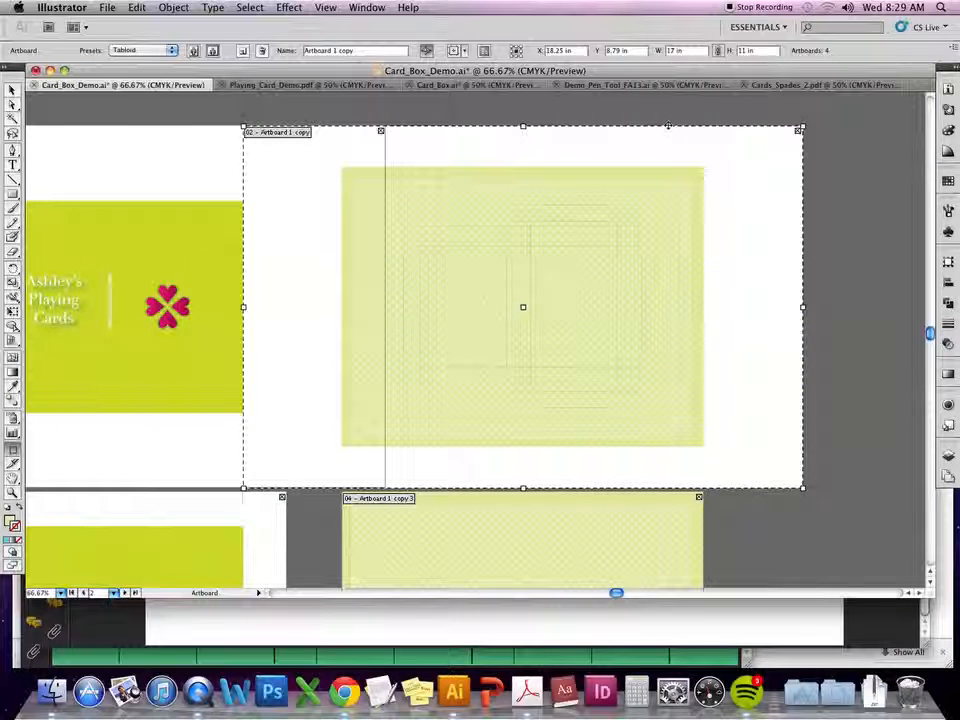
left_click_drag(414, 146, 559, 148)
- Undo the size changes made to the first and second artboards
key("super+z")
key("super+z")
key("super+z")
key("super+z")
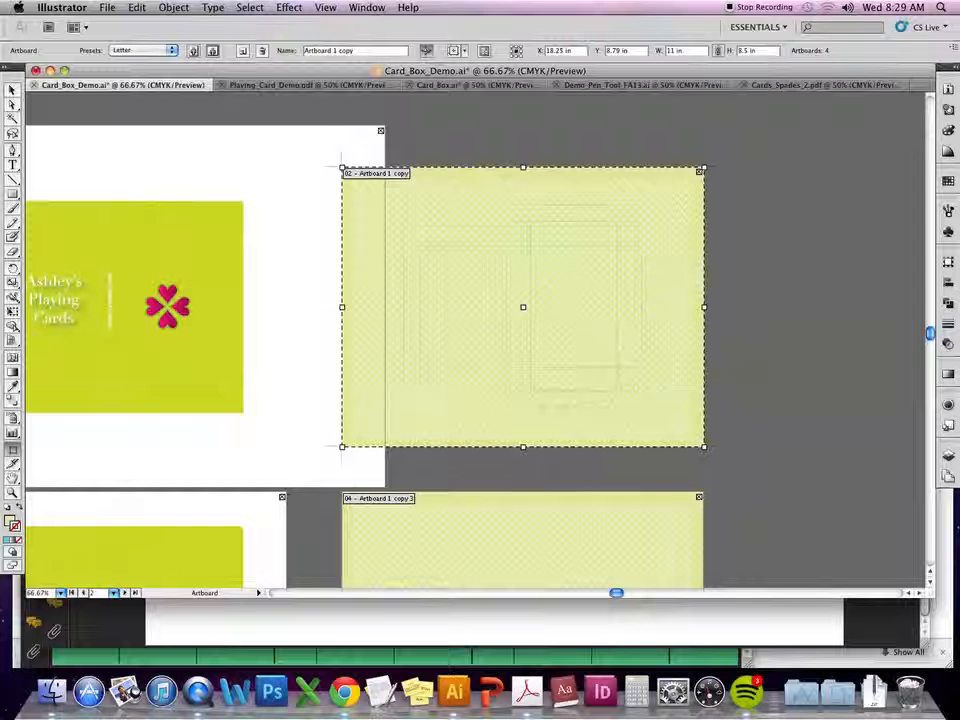
left_click(14, 88)
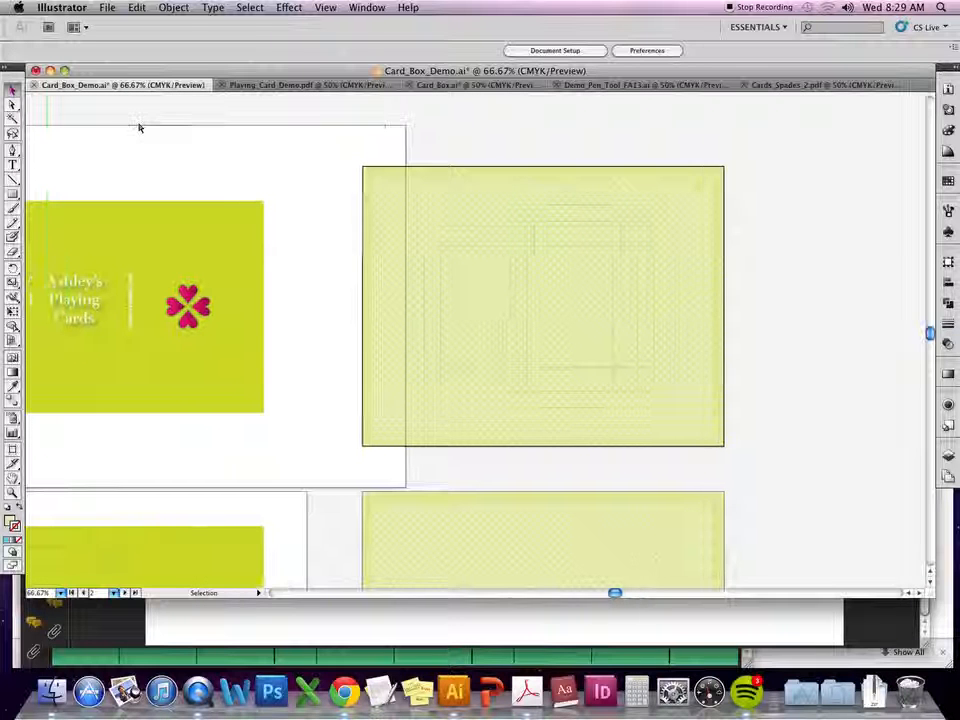
key("super+z")
key("super+z")
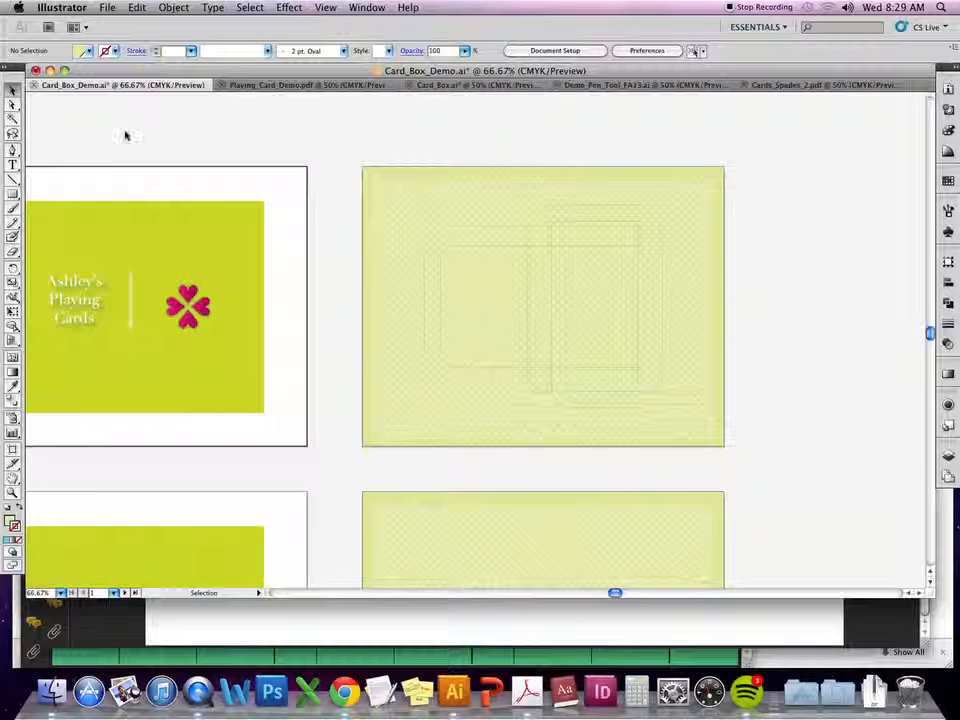
- Move the first artboard with its artwork away from the second one, to X -5.08 in
scroll(124, 134, "left", 3)
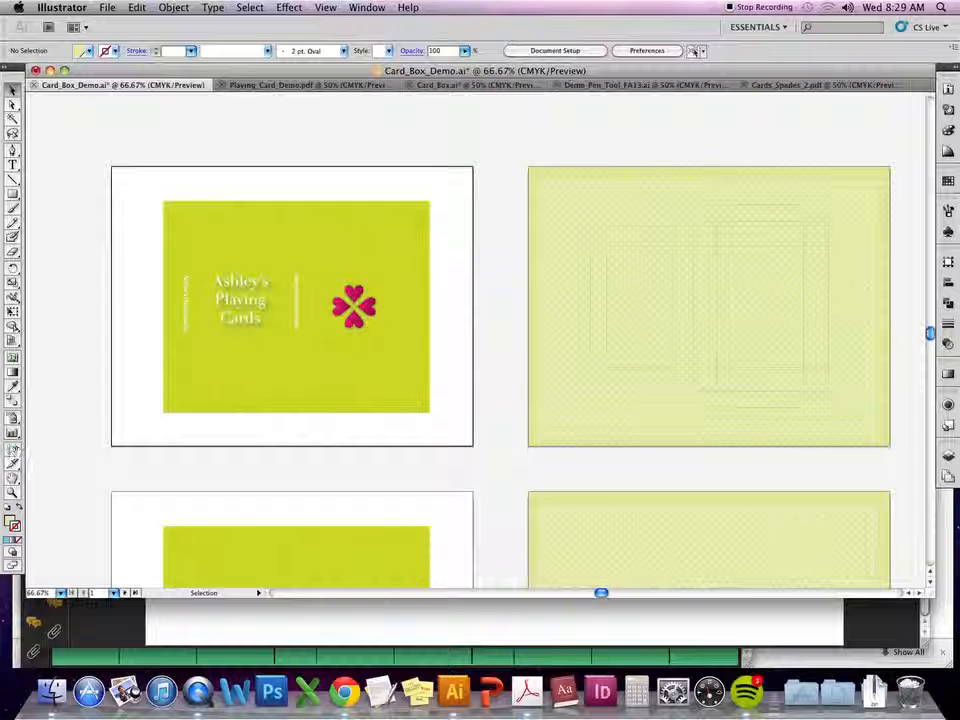
left_click(12, 341)
scroll(306, 428, "left", 5)
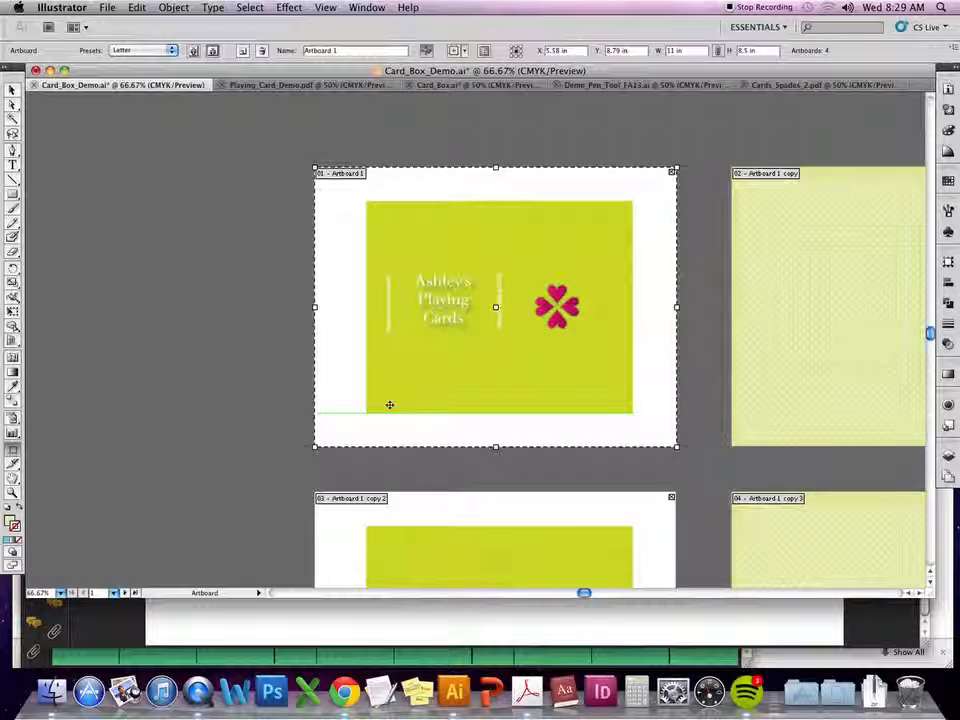
left_click_drag(645, 371, 288, 380)
- Move the third artboard to X -5.08 in, Y 22.67 in and the fourth artboard down to Y 22.67 in
scroll(542, 279, "down", 5)
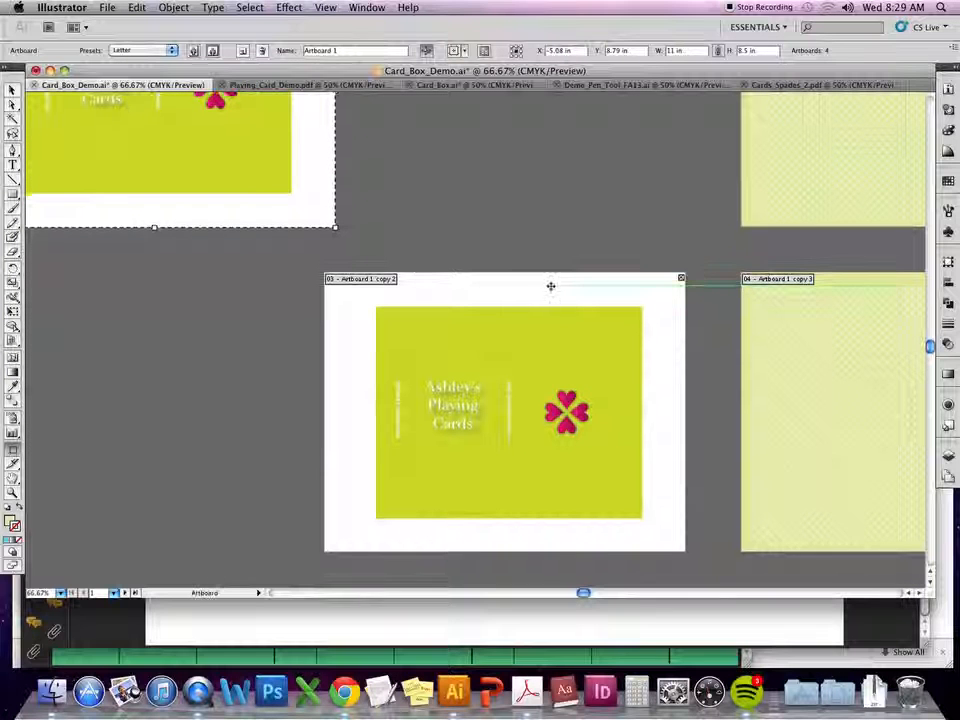
left_click_drag(579, 285, 226, 421)
left_click_drag(892, 370, 744, 268)
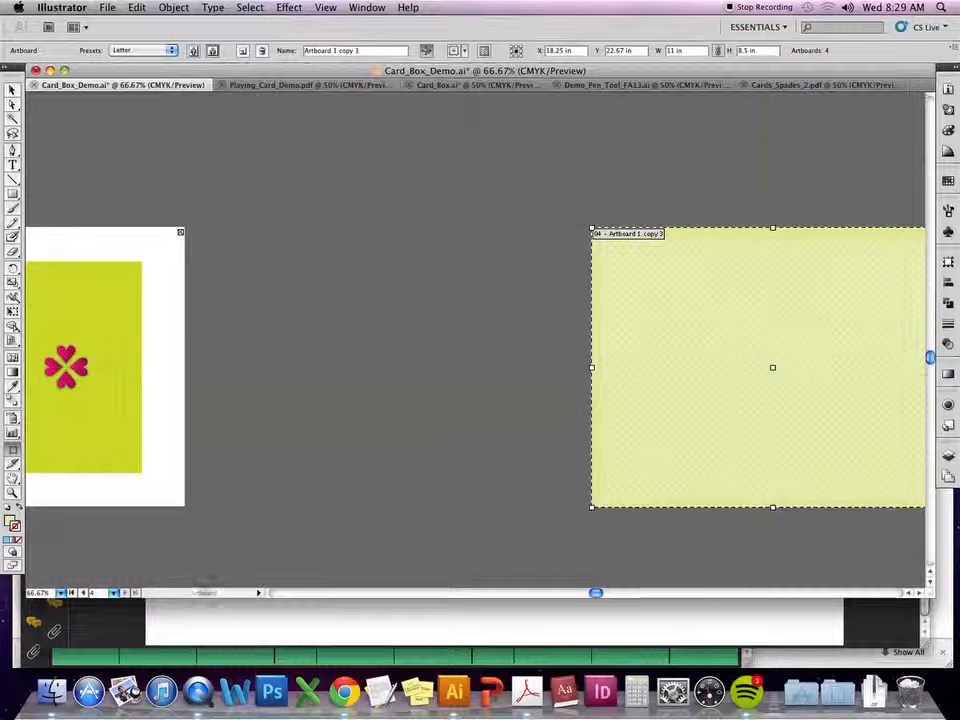
- Resize the first artboard to 17 in wide by 11 in high
left_click_drag(519, 196, 695, 372)
left_click_drag(555, 307, 696, 494)
left_click(322, 271)
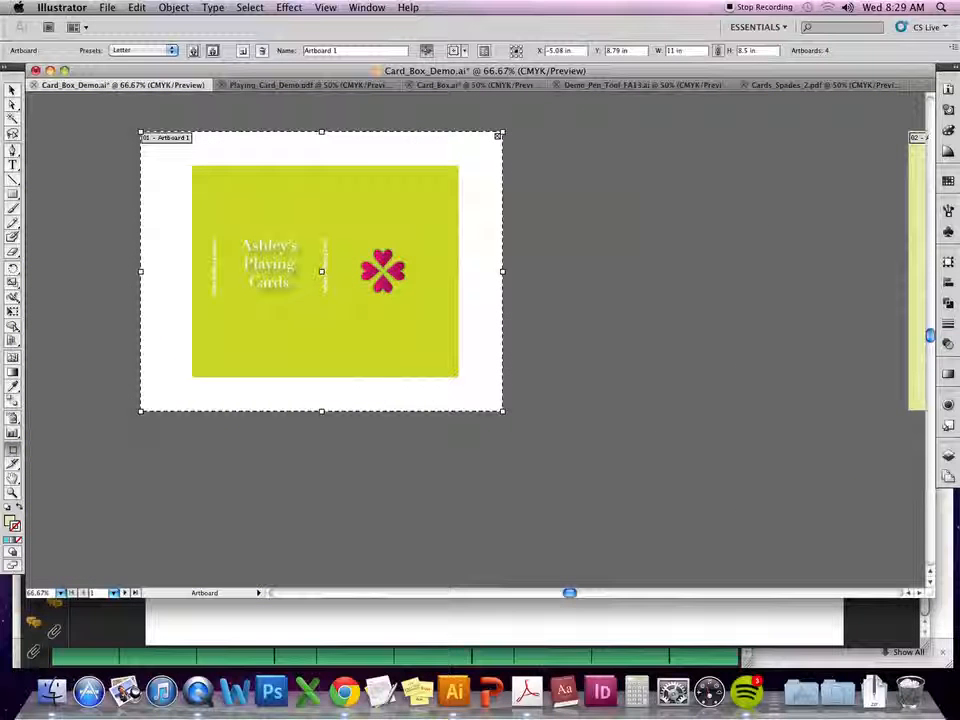
left_click(660, 50)
type("17")
key("Tab")
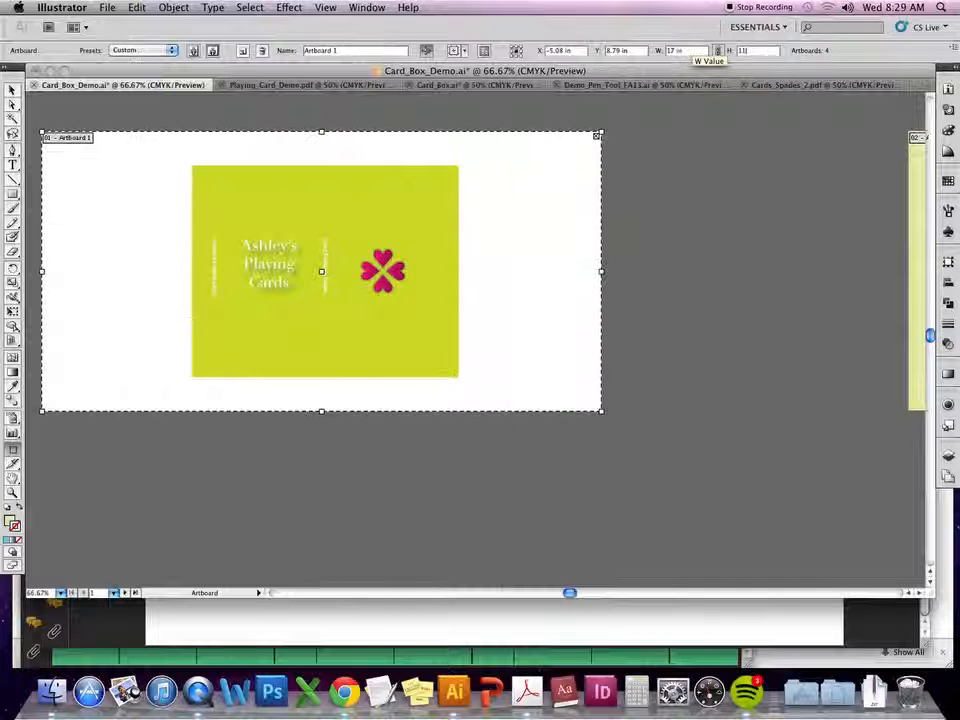
key("Return")
- Resize the second artboard, with the pattern and template lines, to 17 in by 11 in
key("space")
left_click_drag(761, 208, 478, 214)
left_click(695, 190)
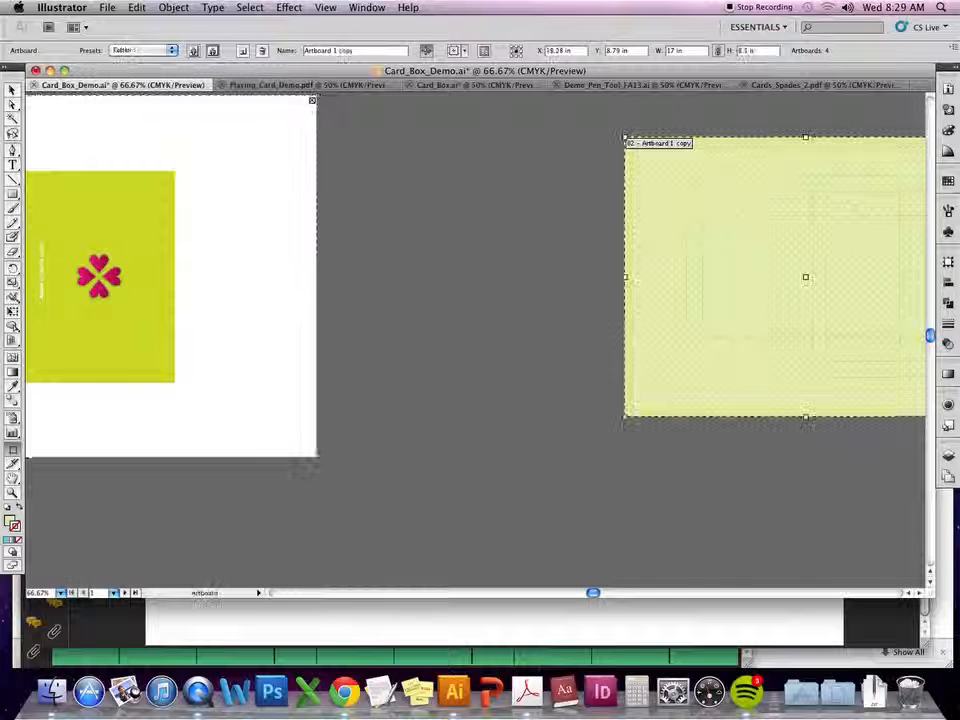
left_click(659, 50)
type("17")
key("Tab")
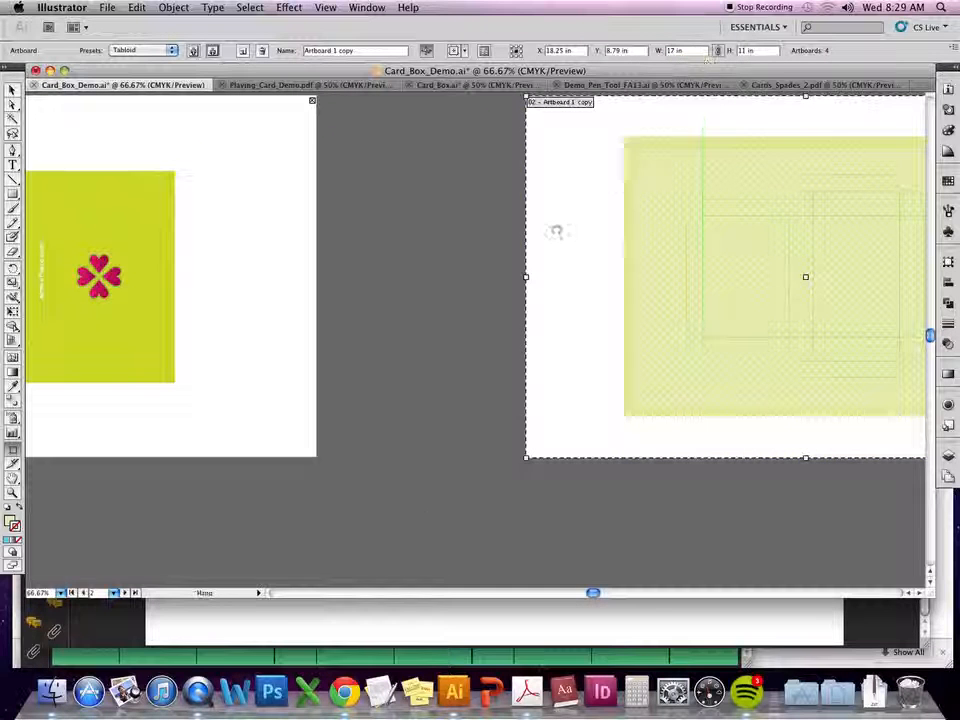
- Resize the third artboard to a width of 17 in and a height of 11 in
scroll(517, 310, "down", 10)
scroll(517, 310, "left", 5)
left_click(517, 310)
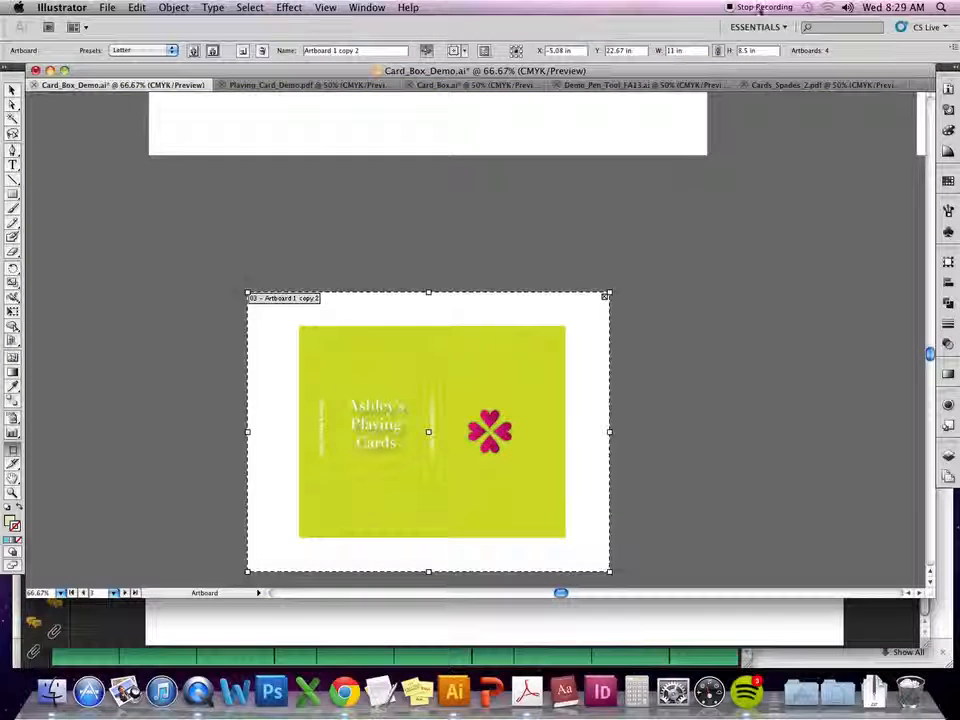
left_click(659, 50)
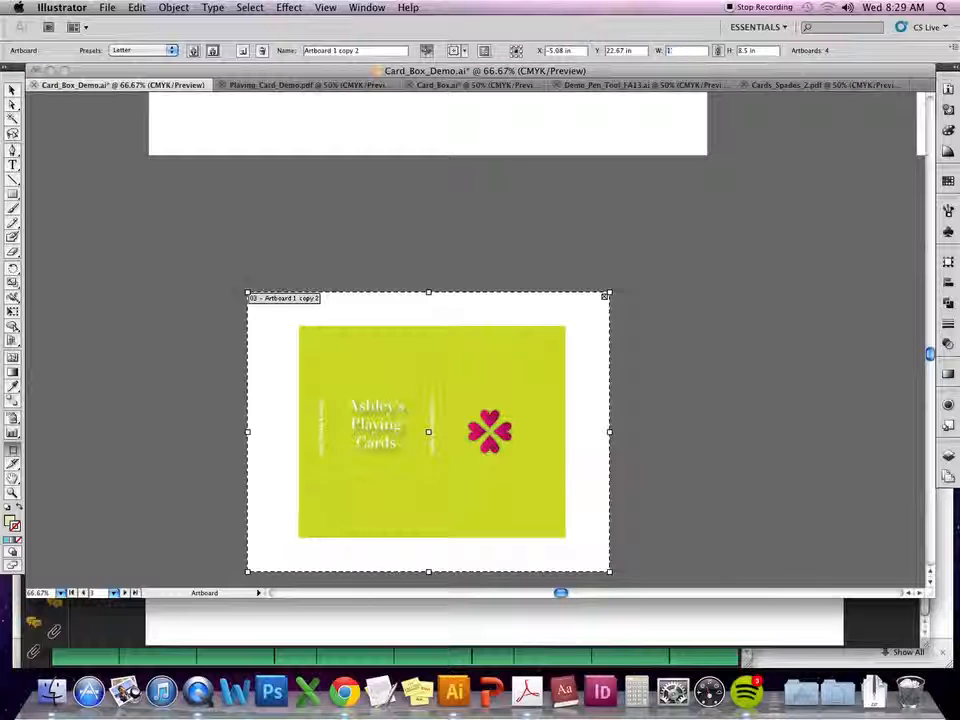
key("Tab")
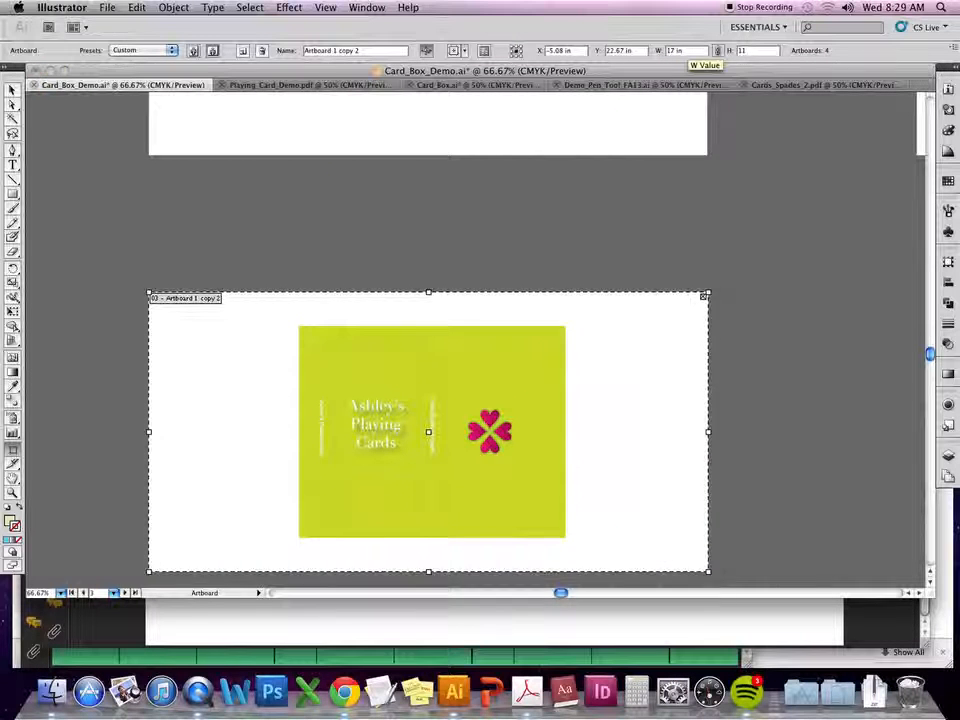
- Resize the fourth artboard, with the plain pattern, to 17 in by 11 in
scroll(870, 171, "right", 8)
left_click(617, 315)
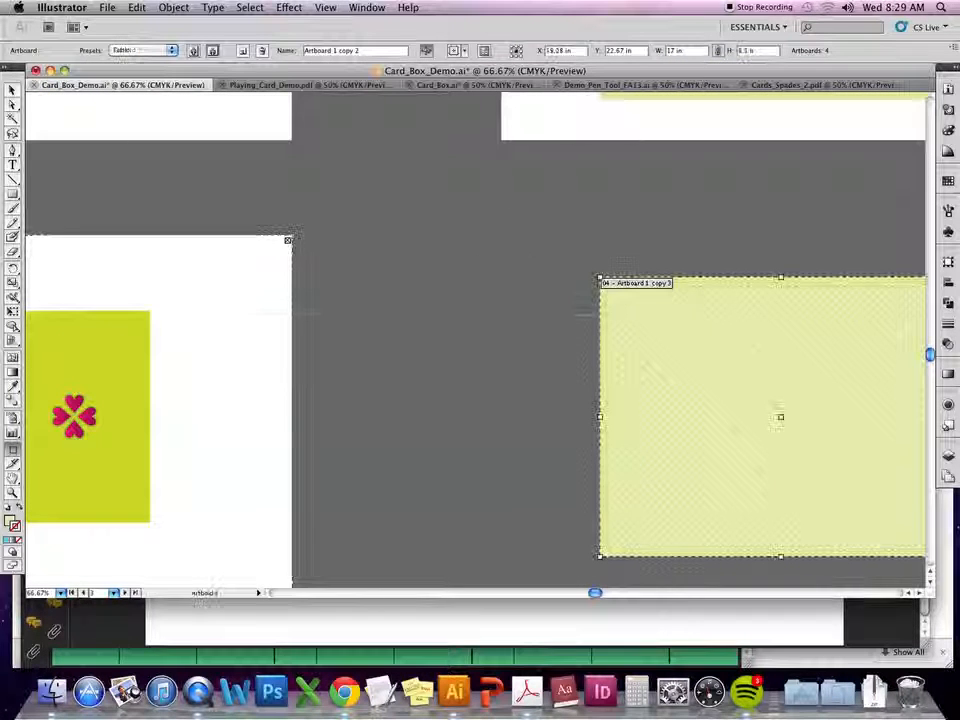
left_click_drag(683, 50, 668, 50)
type("17")
key("Tab")
type("11")
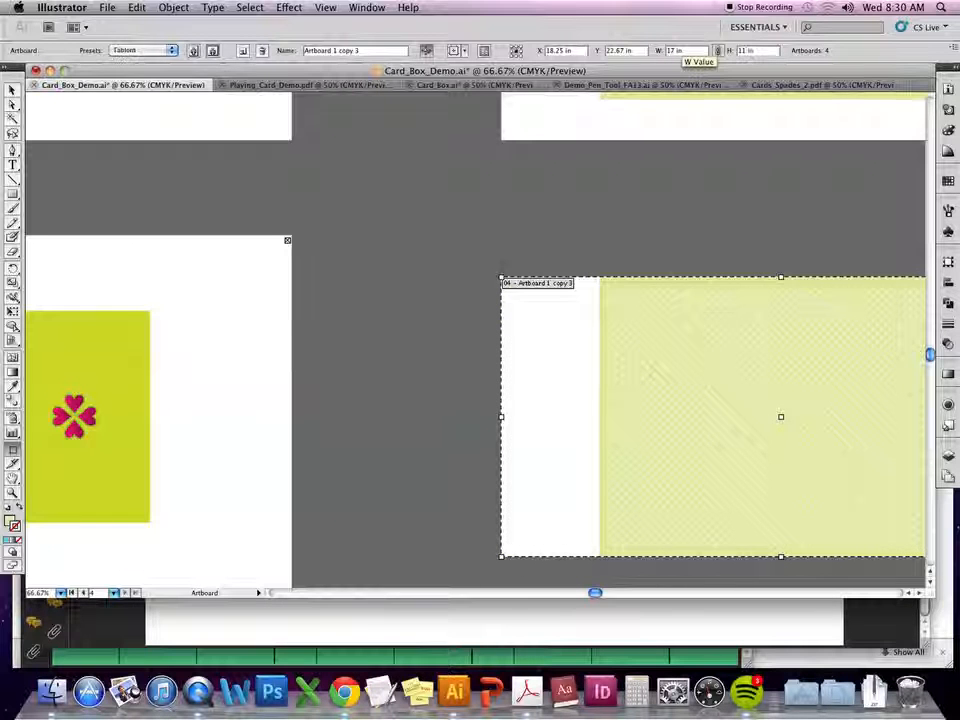
key("Return")
- Leave artboard editing and save the Card_Box_Demo.ai document
left_click(12, 90)
key("super+minus")
key("super+minus")
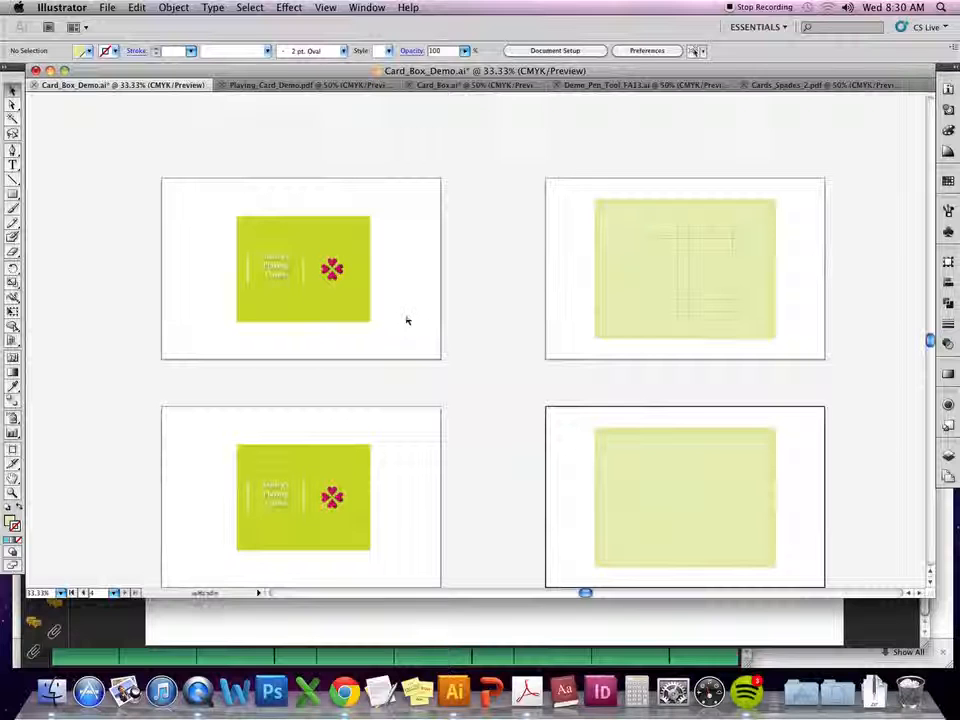
key("super+s")
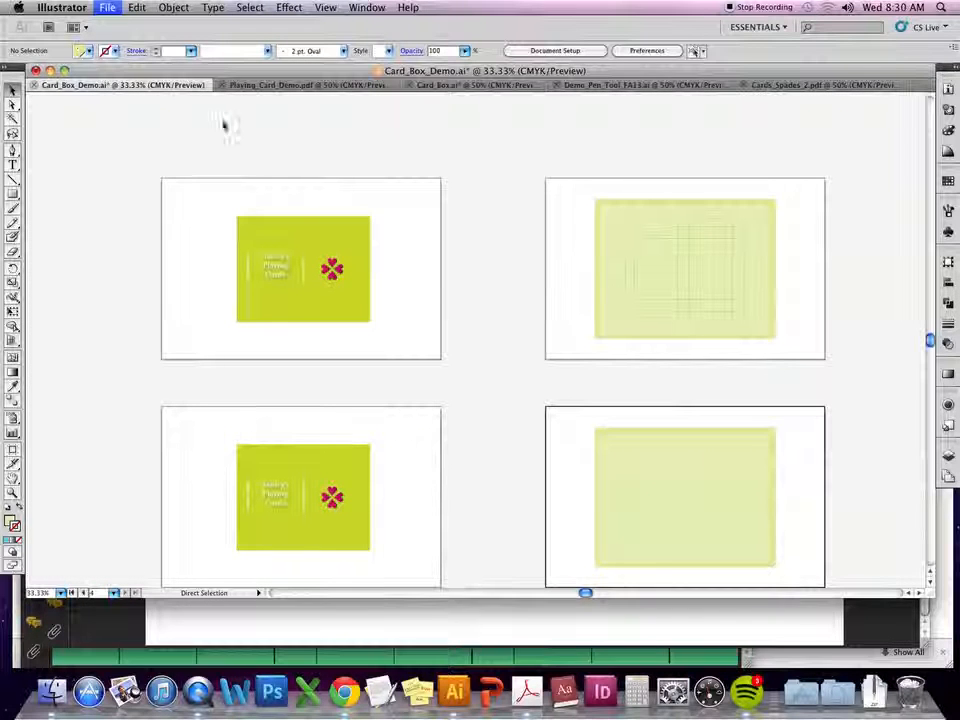
- Hide Illustrator, Acrobat and Chrome, and open the ADH II drive in Finder beside the Demos folder window
left_click(63, 9)
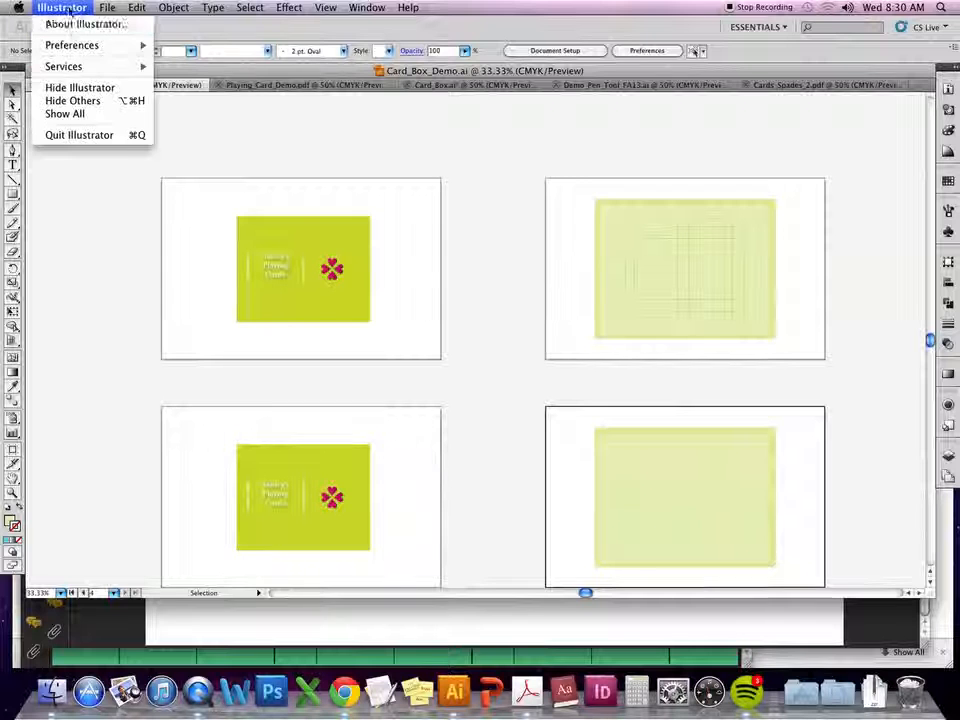
left_click(100, 88)
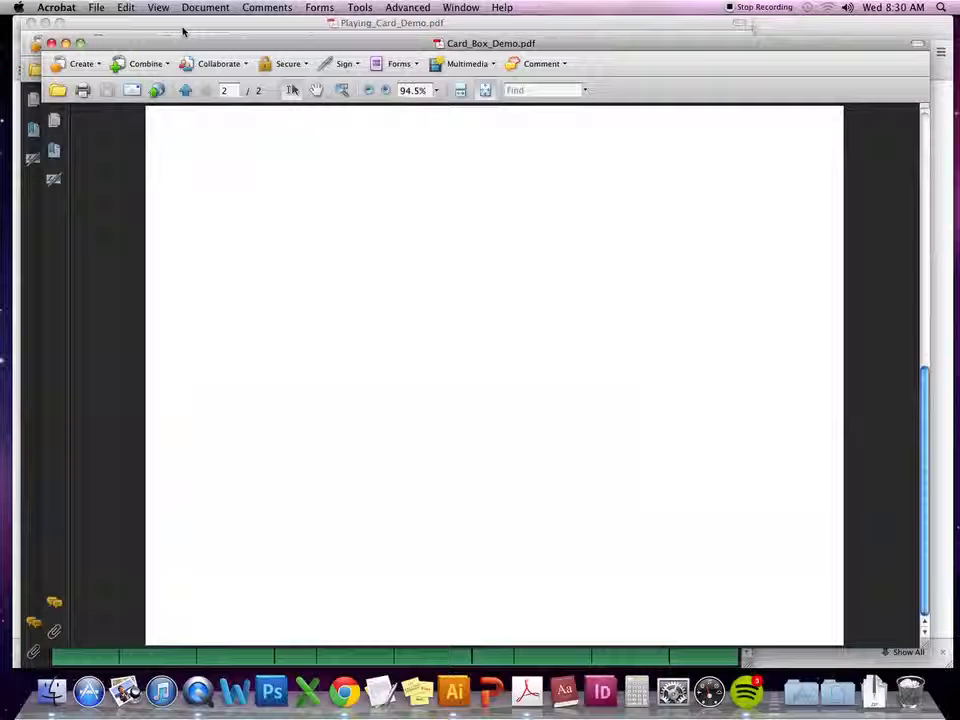
left_click(55, 8)
left_click(78, 104)
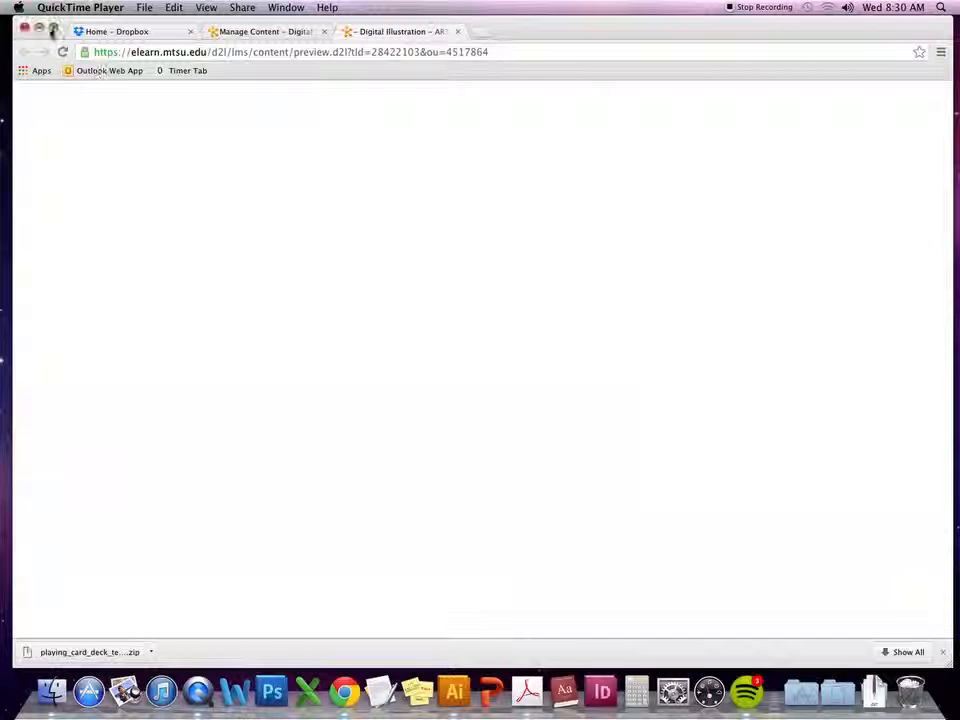
left_click(53, 30)
left_click(57, 7)
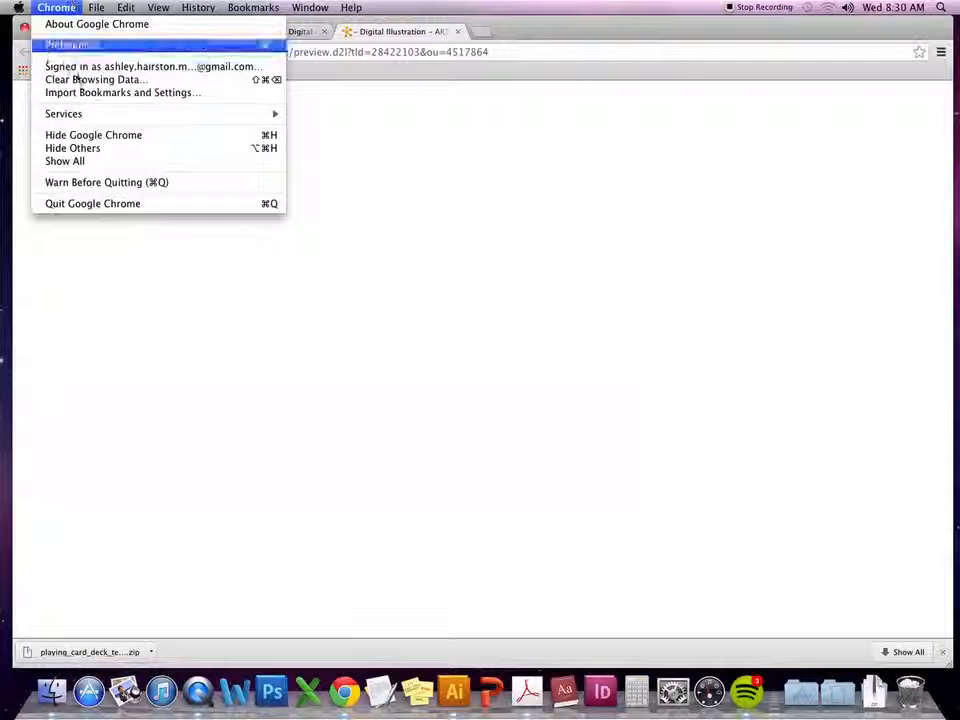
left_click(85, 135)
double_click(917, 118)
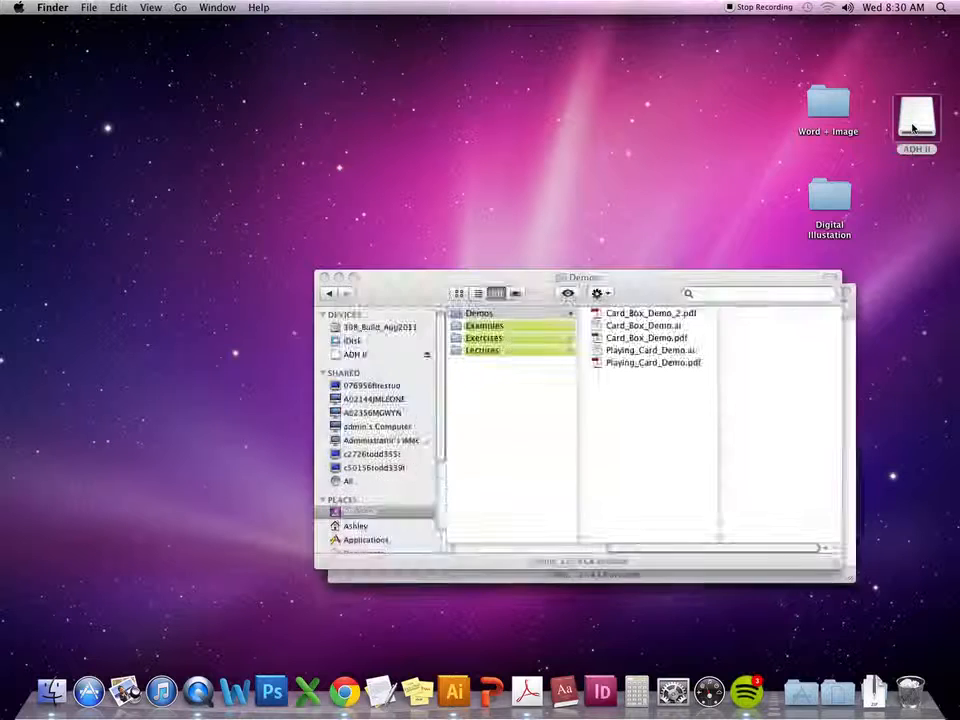
left_click_drag(615, 328, 364, 140)
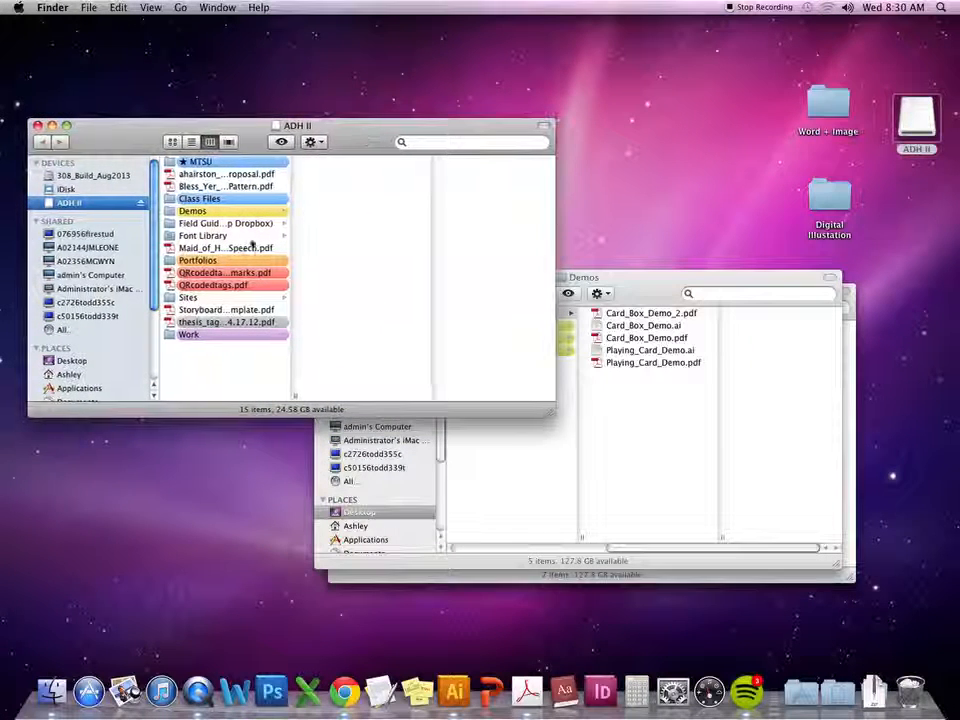
left_click(619, 362)
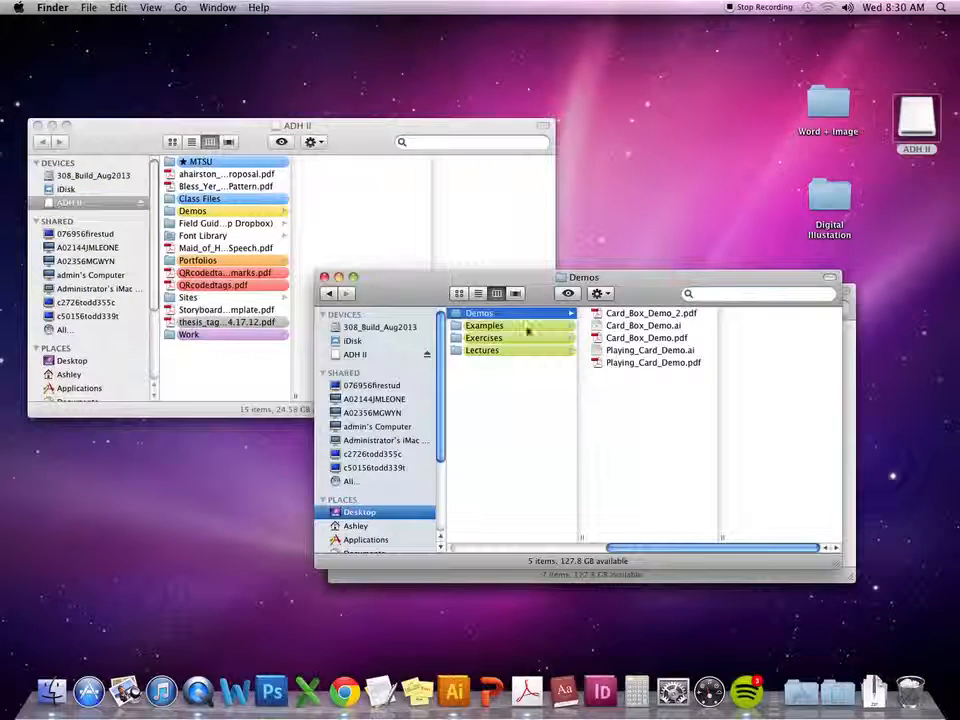
left_click_drag(524, 315, 255, 371)
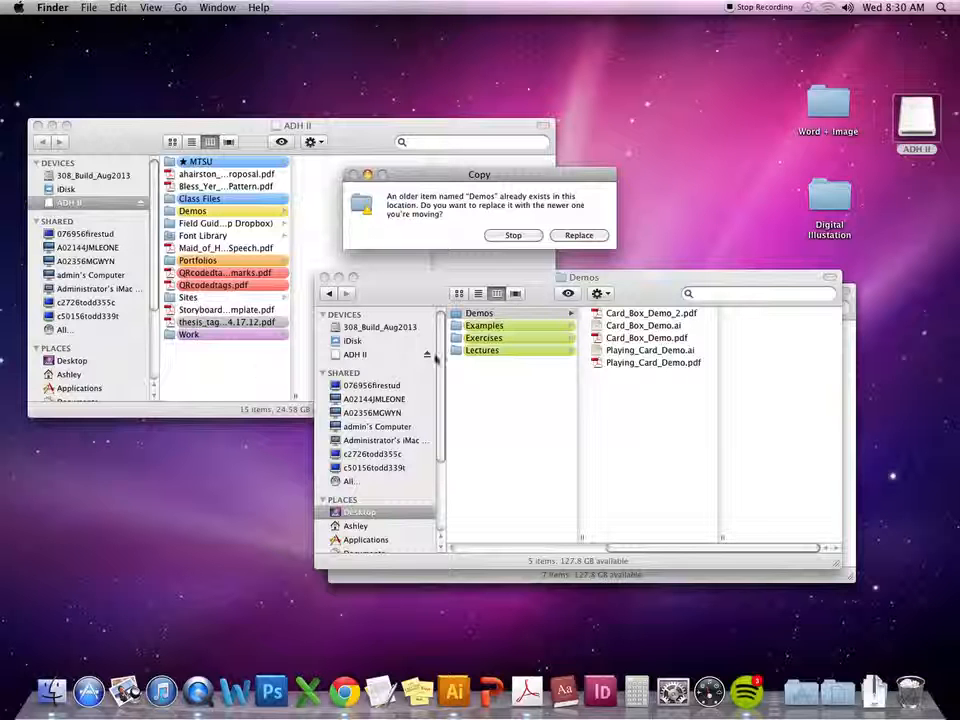
left_click(522, 238)
- Copy the Demos folder into MTSU, Fall 2013, ART 4280-001 Digital Illustration, Project 2 on ADH II, check the copy and close the drive's window
left_click(250, 161)
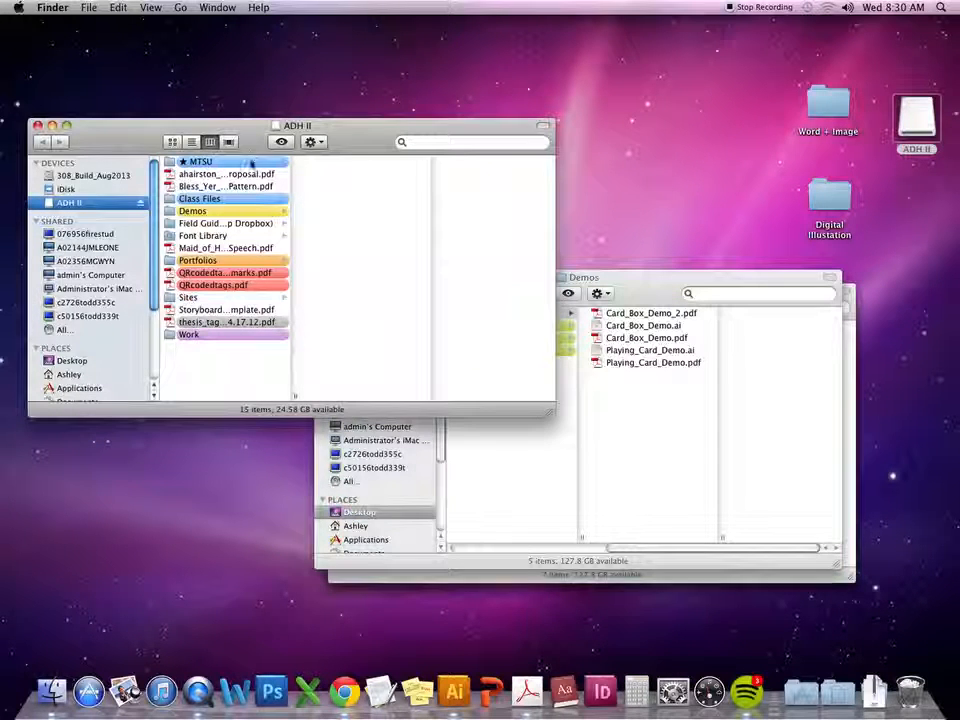
left_click(364, 176)
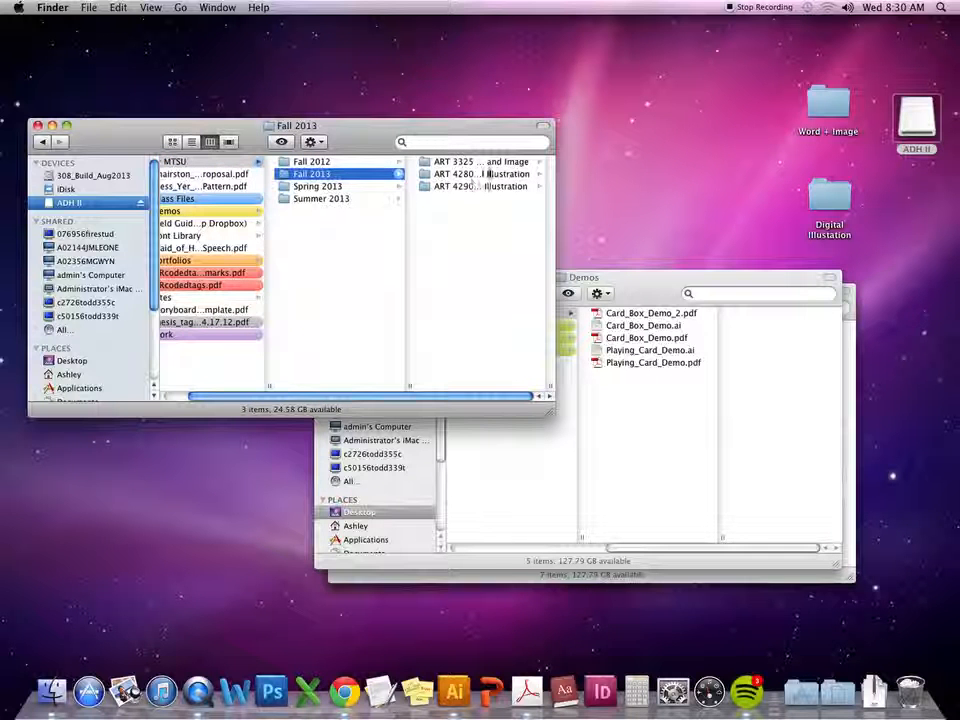
left_click(495, 175)
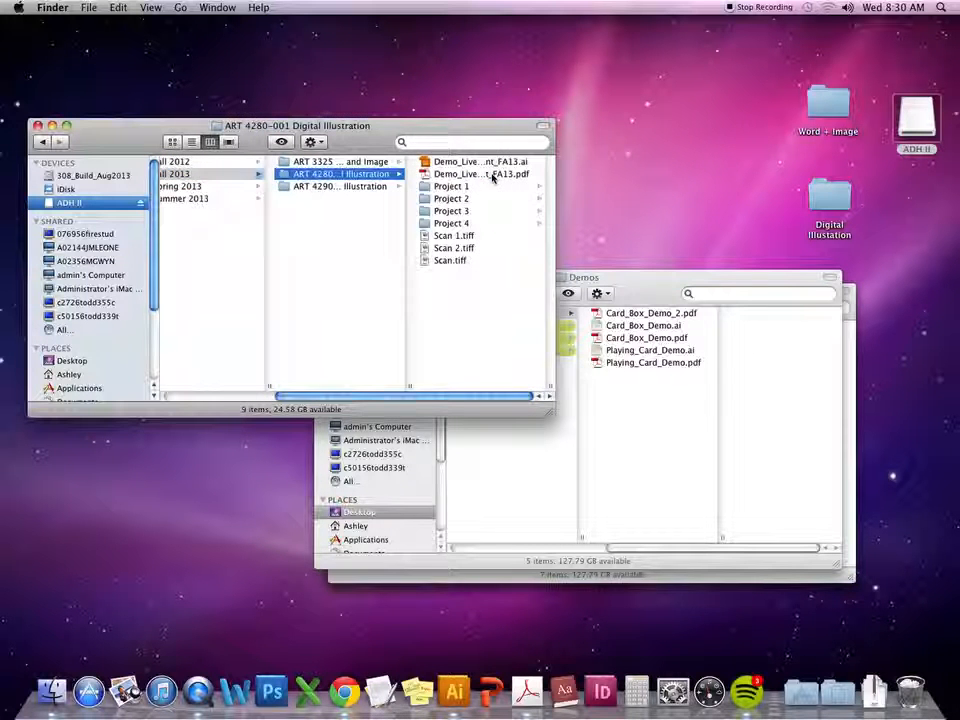
left_click(484, 199)
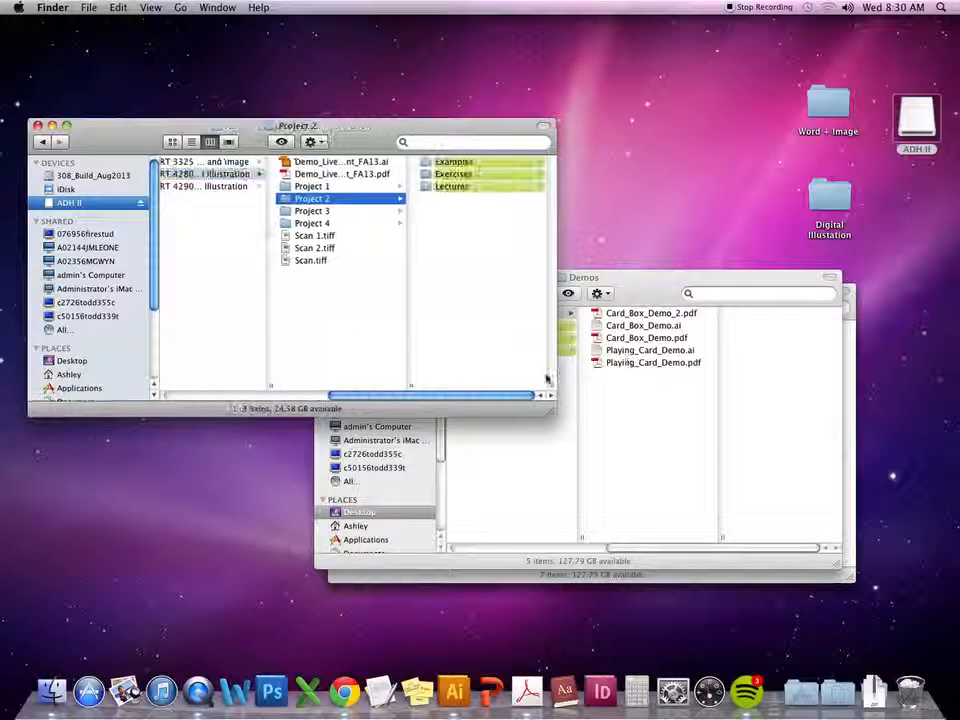
left_click(617, 279)
left_click_drag(514, 313, 455, 228)
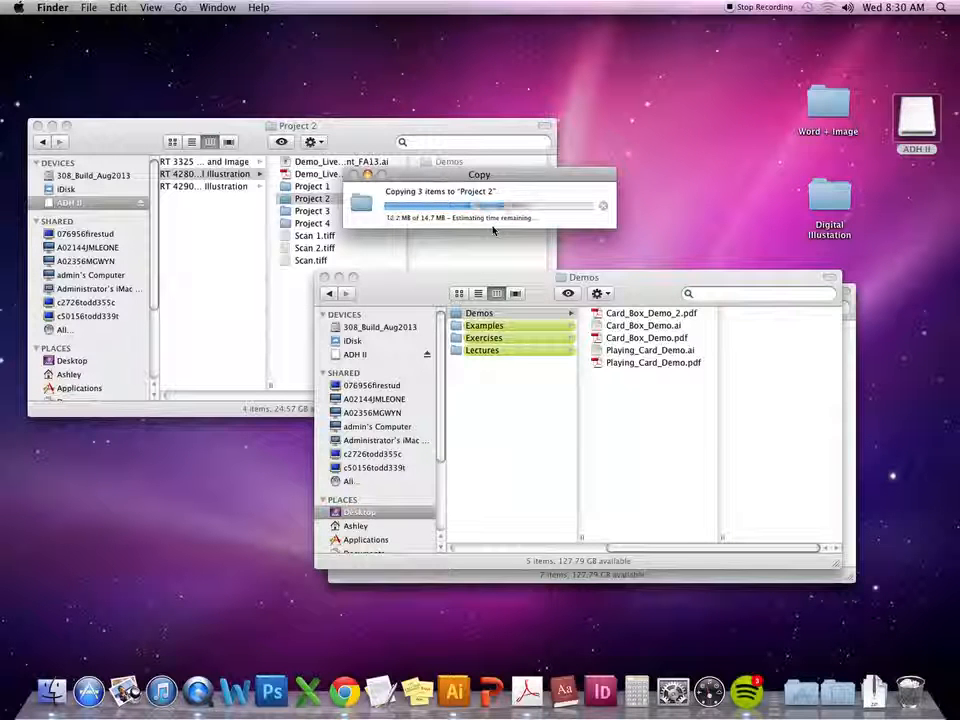
left_click(493, 230)
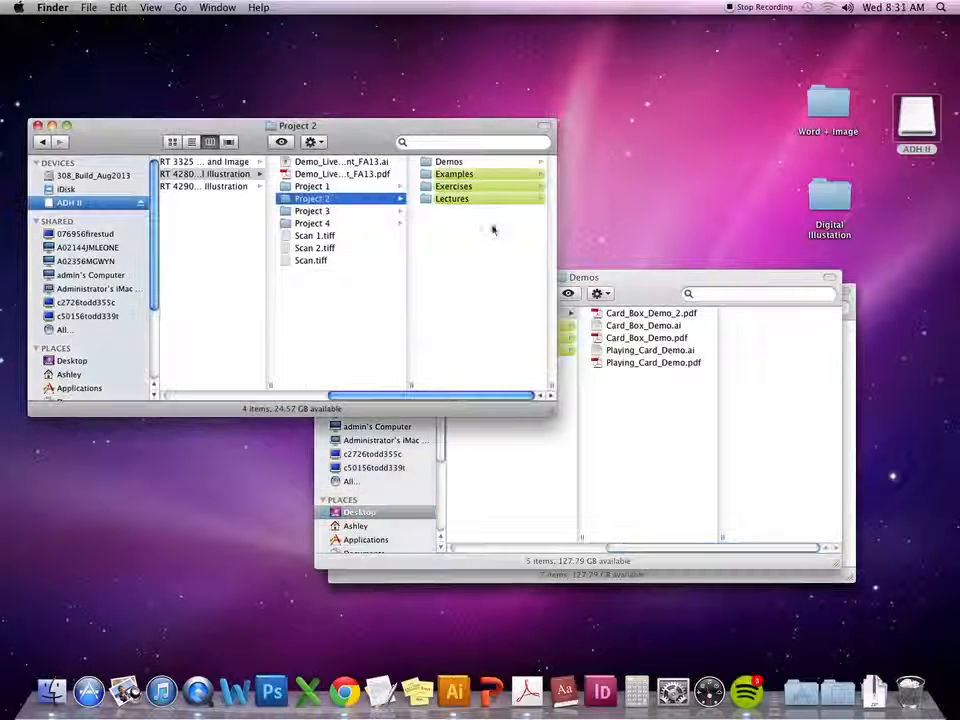
left_click(510, 164)
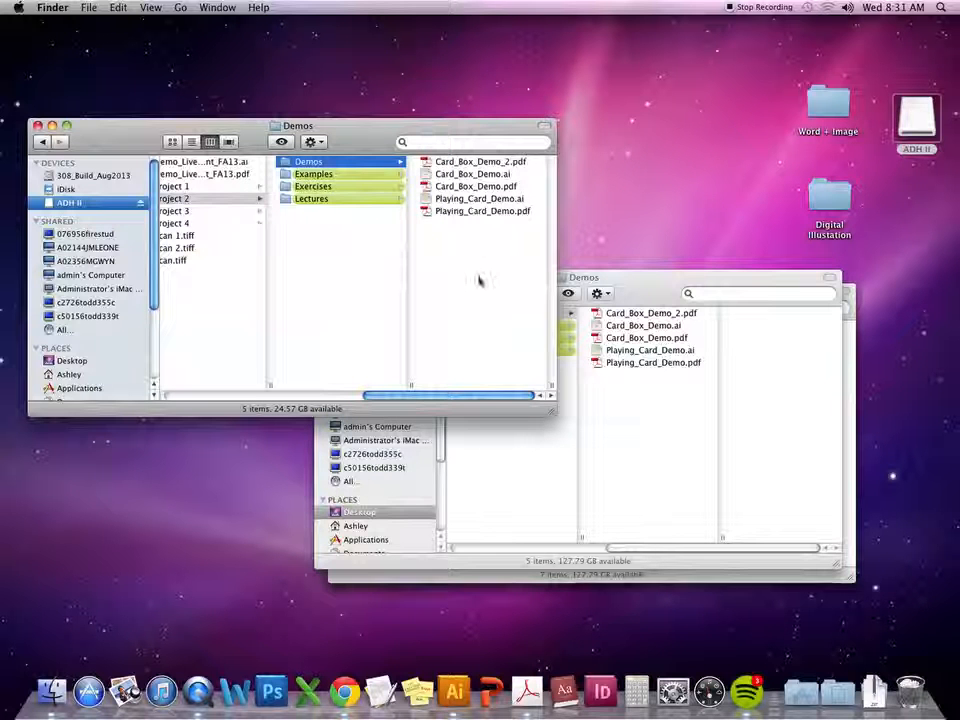
left_click(38, 126)
- Try to eject the ADH II drive, and quit Illustrator without saving the changes to Card_Box.ai
left_click_drag(906, 120, 908, 706)
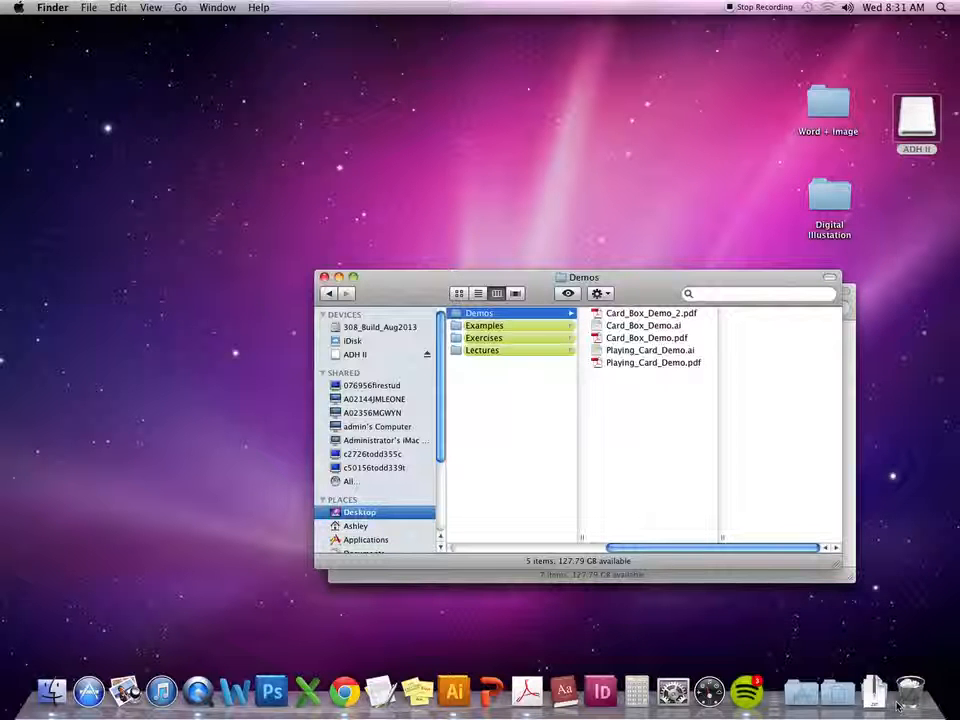
left_click(463, 695)
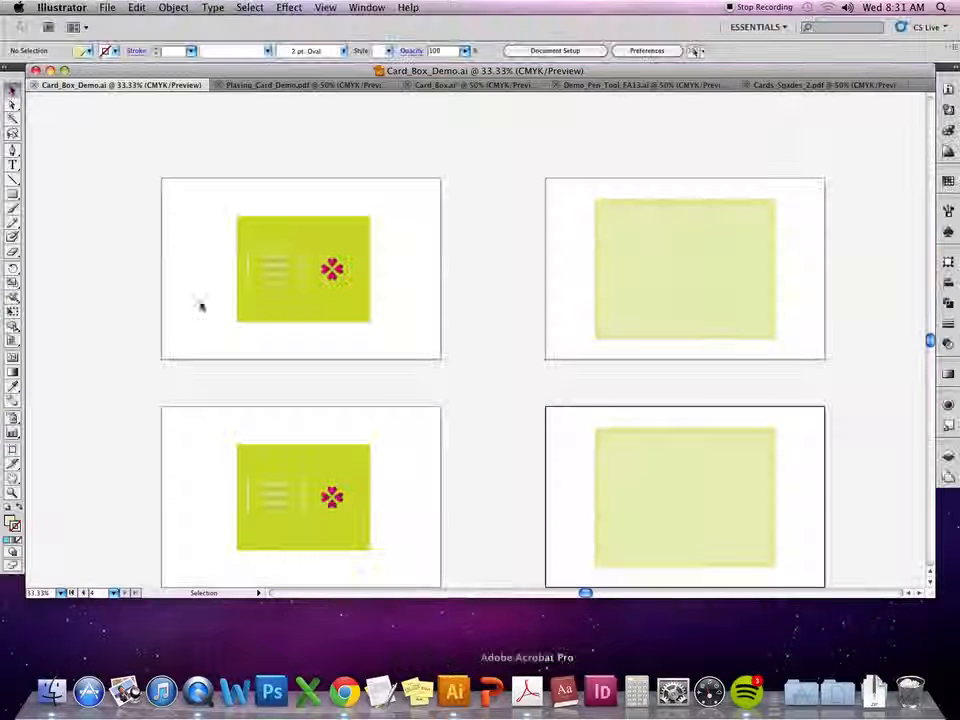
left_click(72, 7)
left_click(104, 98)
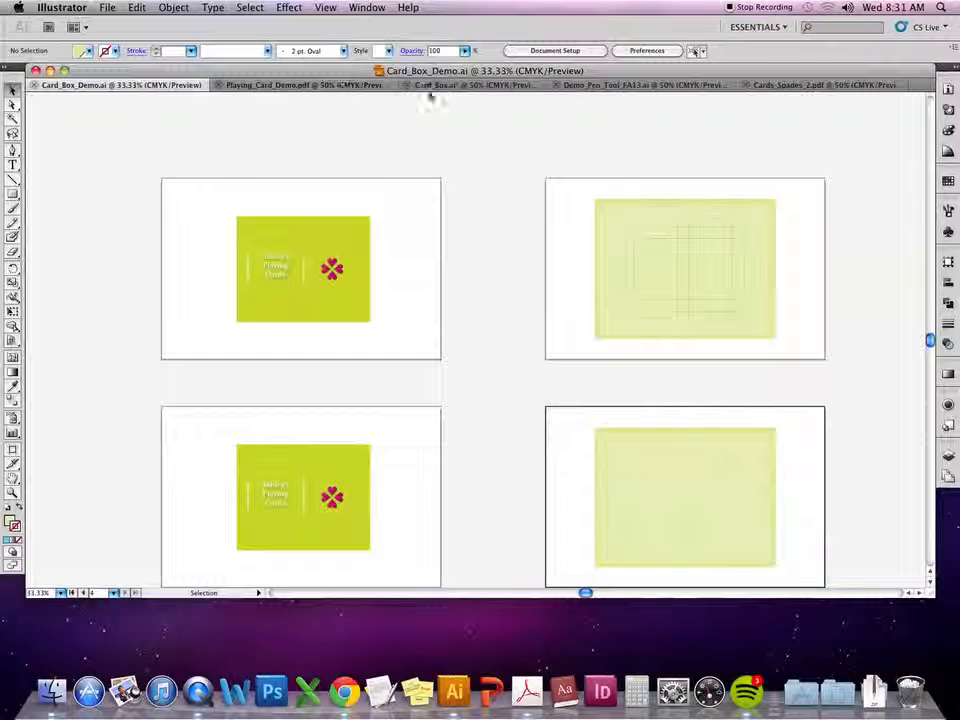
left_click(74, 6)
left_click(86, 134)
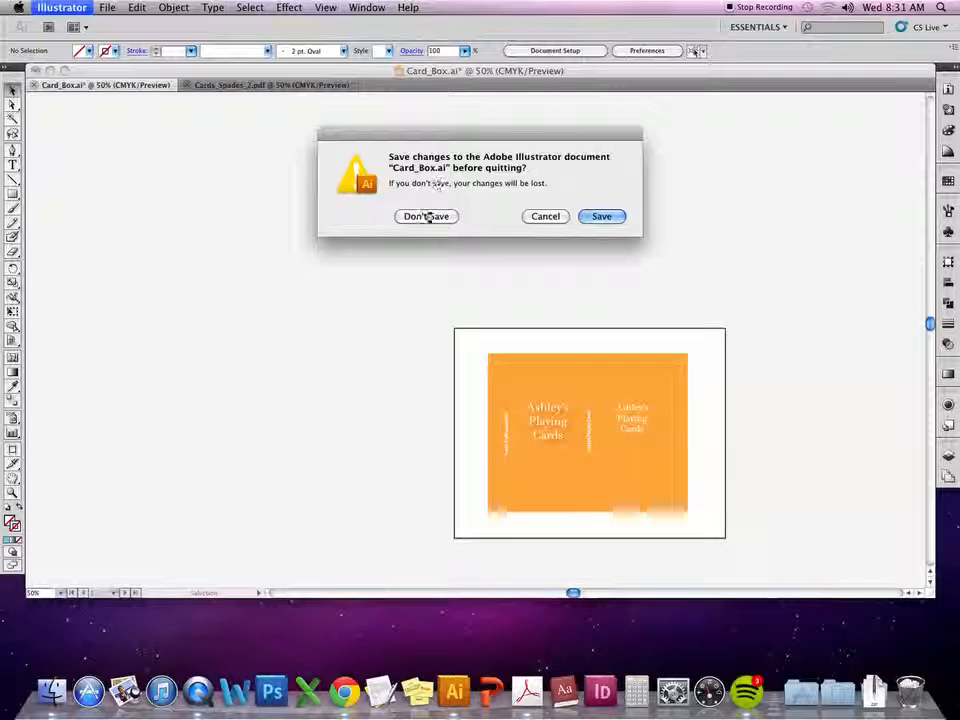
left_click(430, 217)
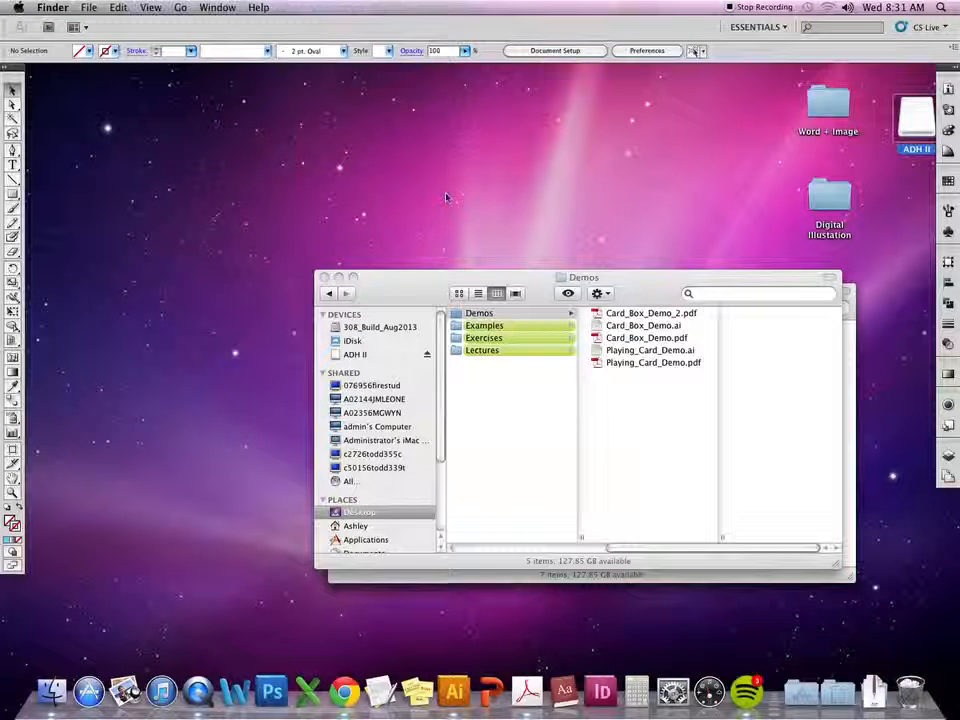
- Try again to eject the ADH II drive and dismiss the alert
left_click_drag(913, 117, 914, 708)
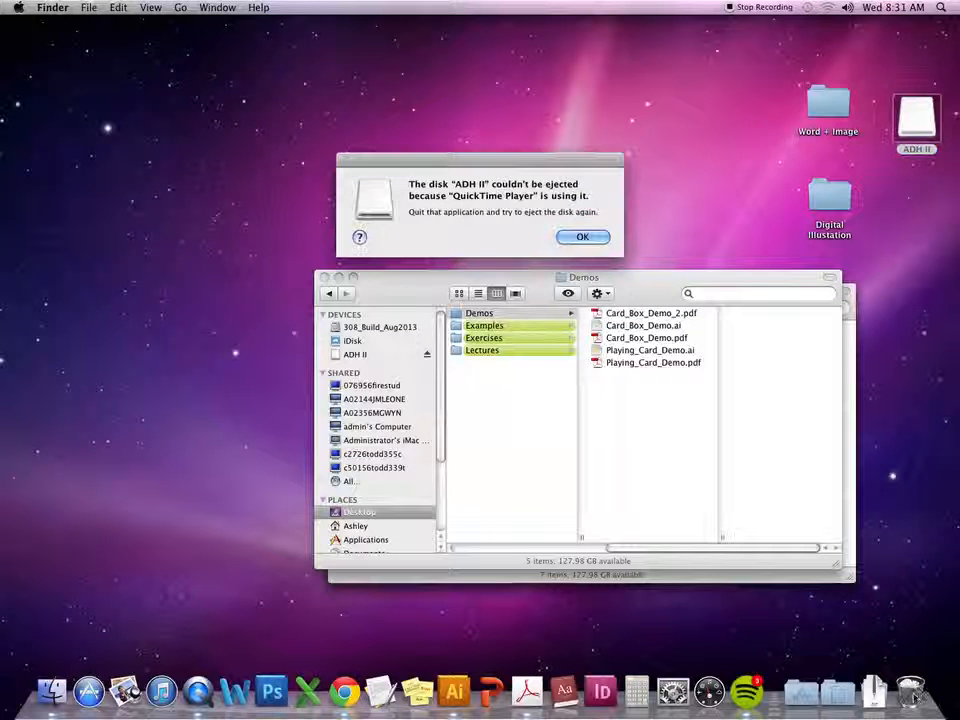
left_click(581, 238)
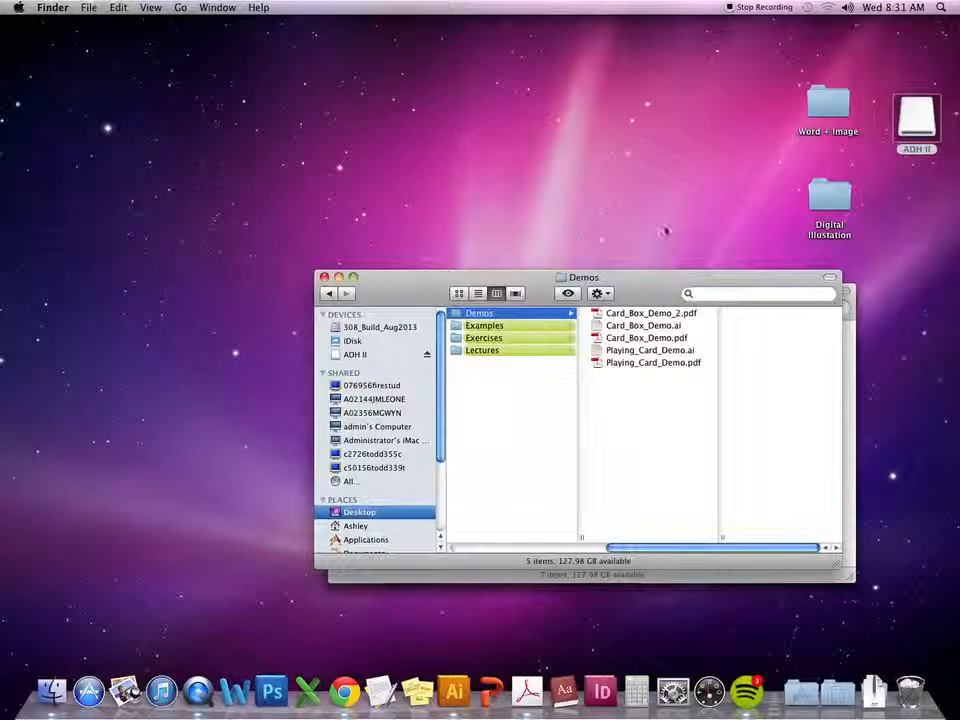